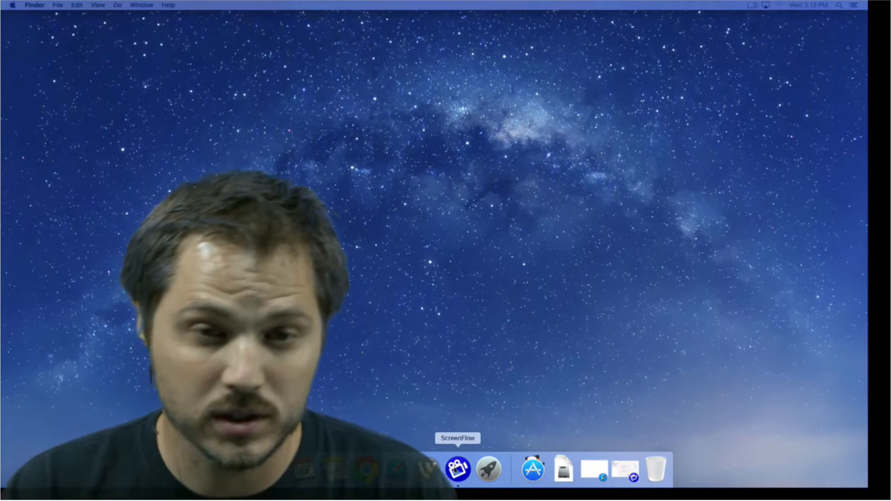
Step: Launch ScreenFlow and display the new recording setup
left_click(459, 470)
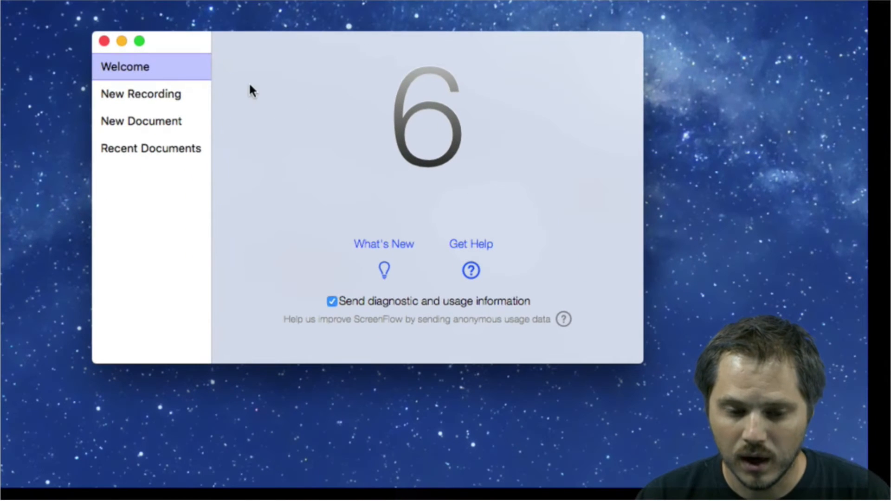
left_click(176, 92)
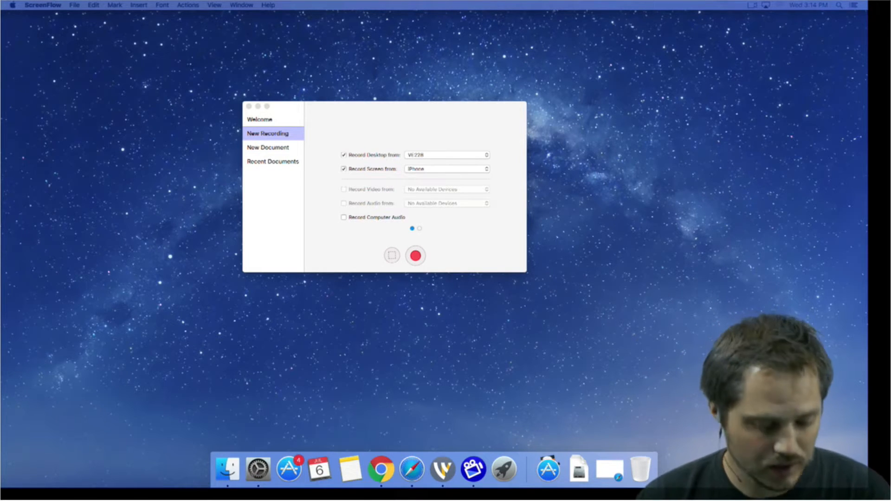
left_click_drag(378, 116, 352, 144)
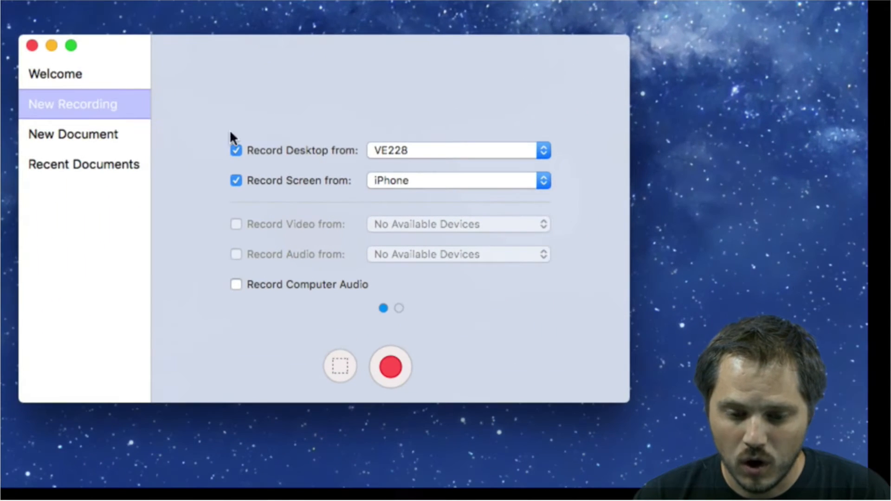
left_click_drag(279, 82, 283, 89)
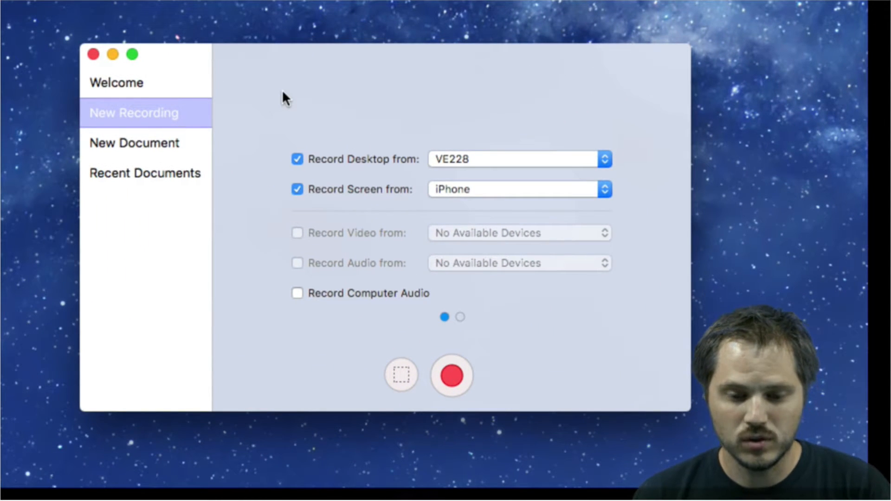
left_click(158, 87)
left_click(143, 116)
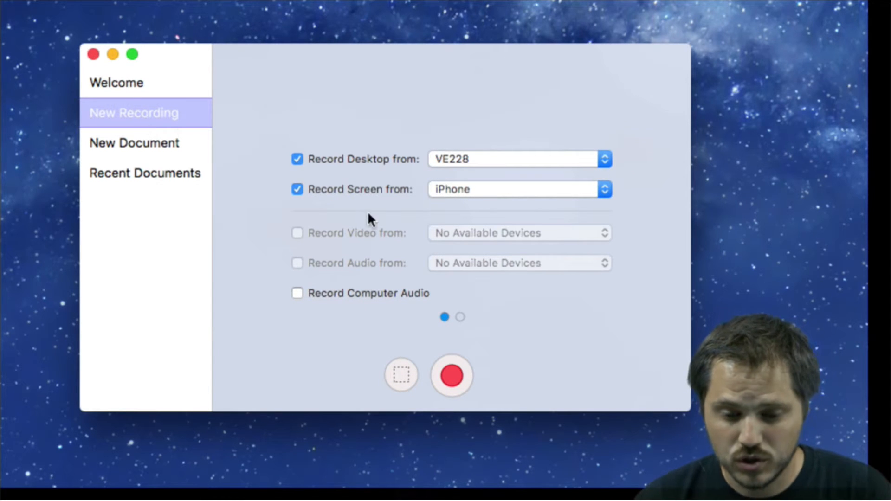
Step: Keep the iPhone as the screen recording source and turn off desktop recording
left_click(345, 188)
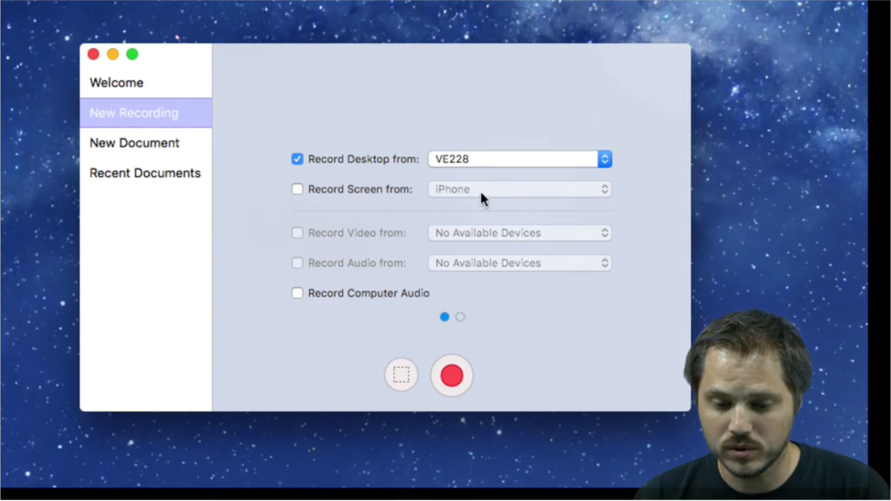
left_click(403, 191)
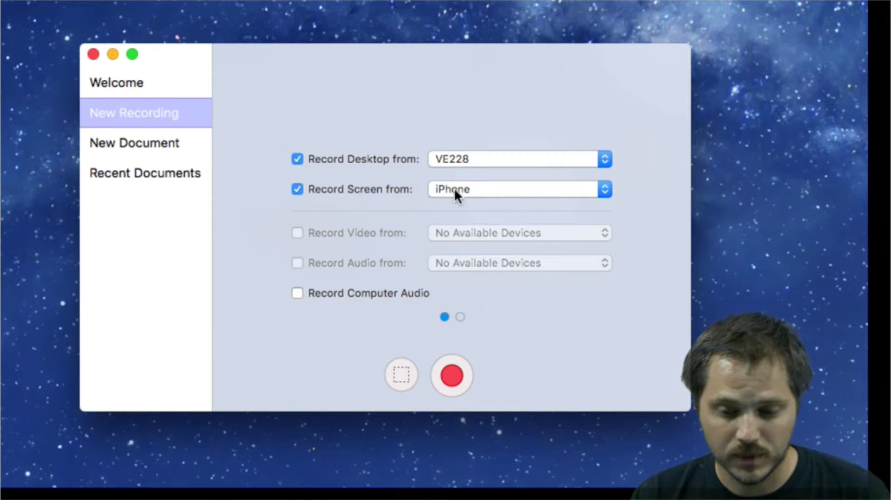
left_click(471, 187)
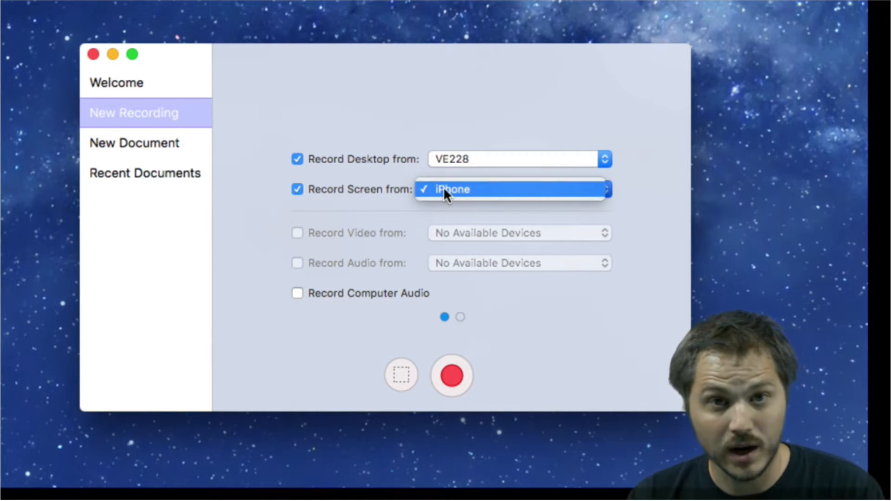
left_click(350, 148)
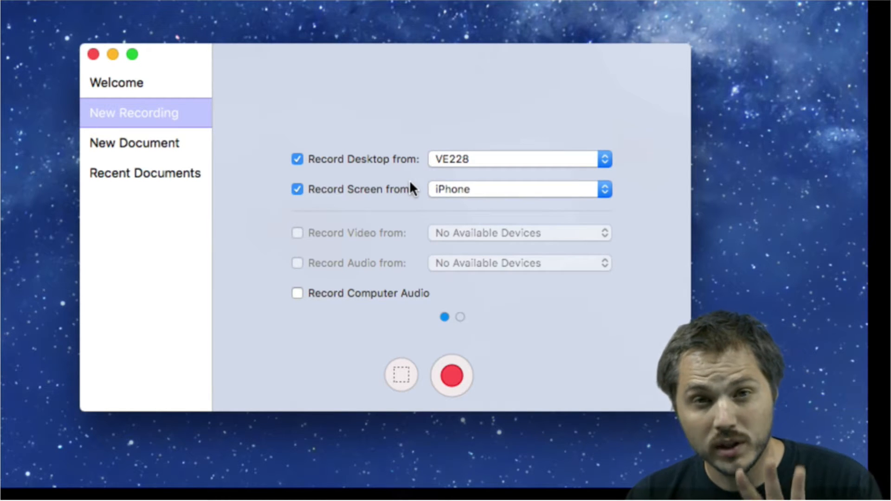
left_click(492, 156)
left_click(491, 156)
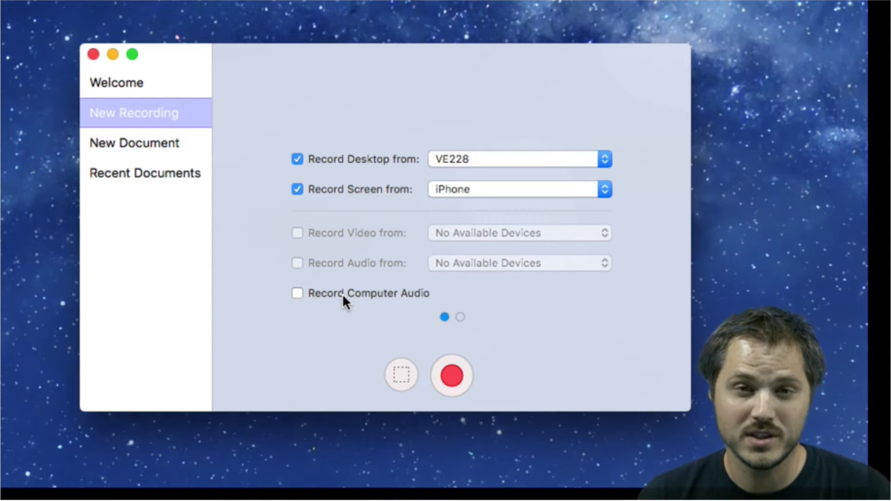
left_click(351, 161)
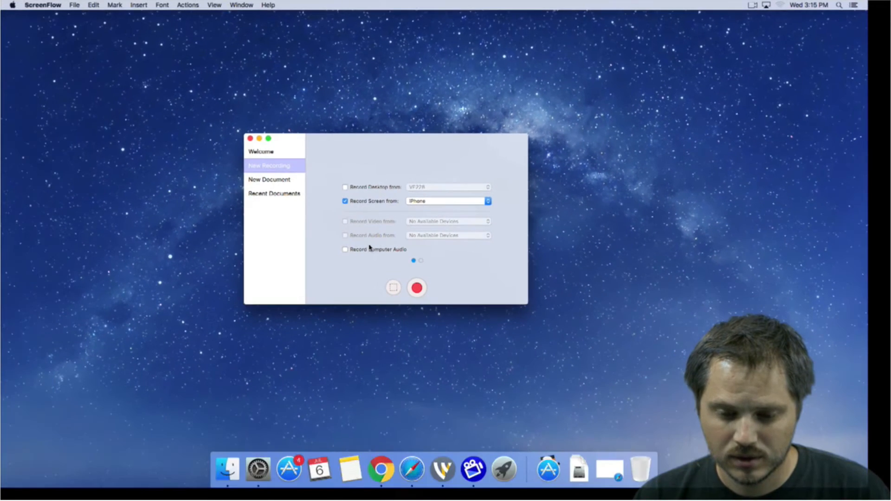
Step: Show the ScreenFlow Recording Monitor
left_click_drag(330, 145, 339, 139)
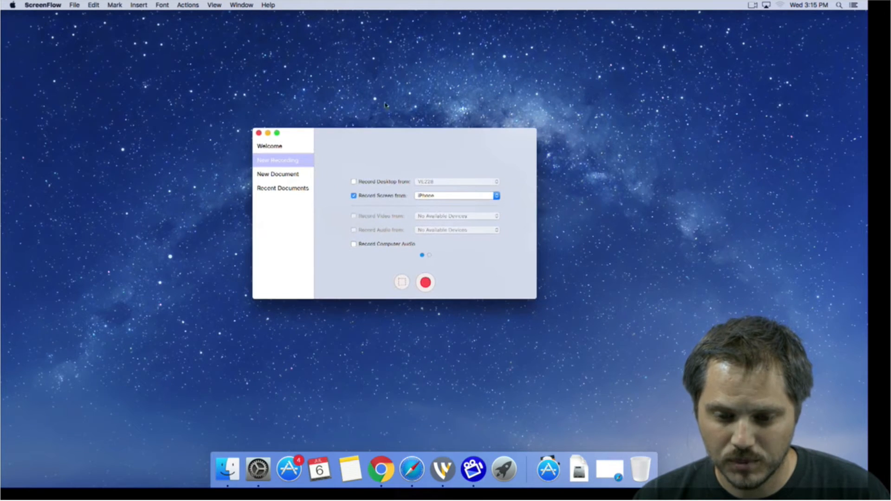
left_click(751, 5)
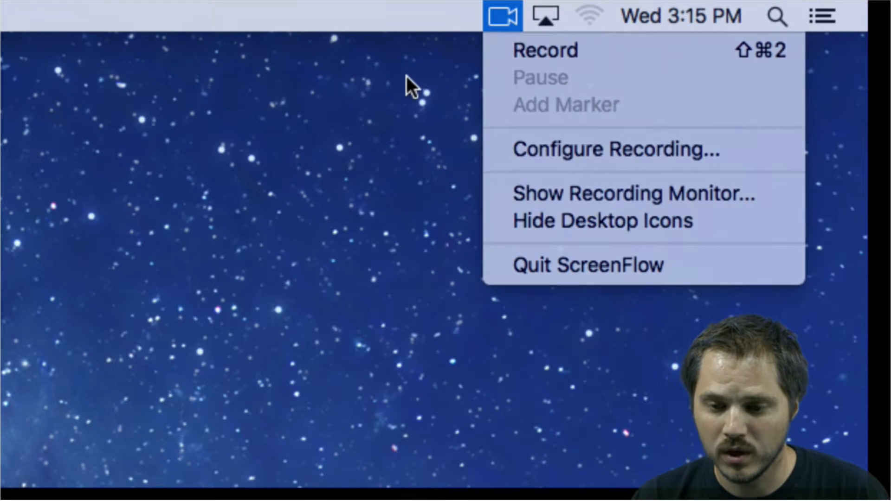
left_click(495, 21)
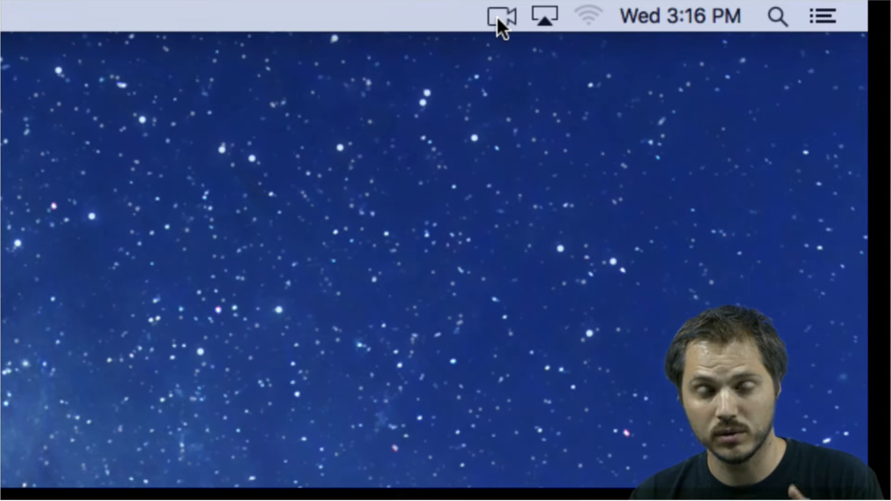
left_click(497, 16)
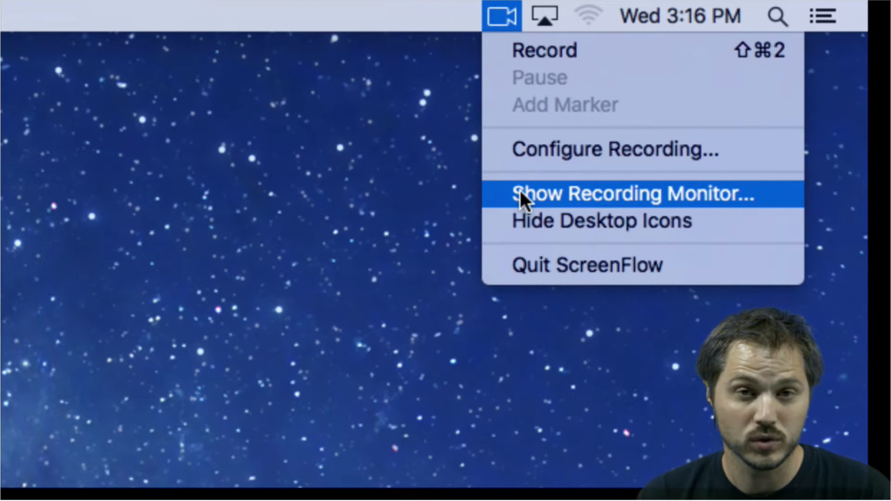
left_click(580, 191)
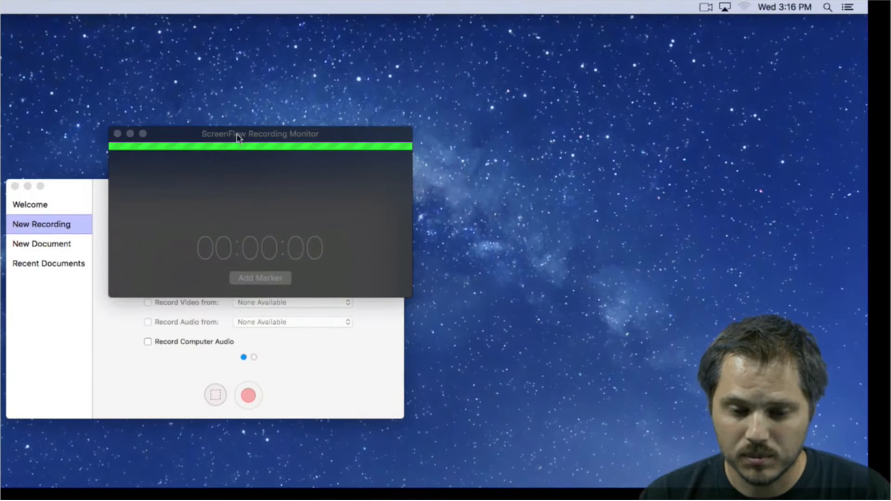
Step: Close the Photos window and arrange the recording setup and the Recording Monitor side by side
left_click_drag(233, 135, 514, 131)
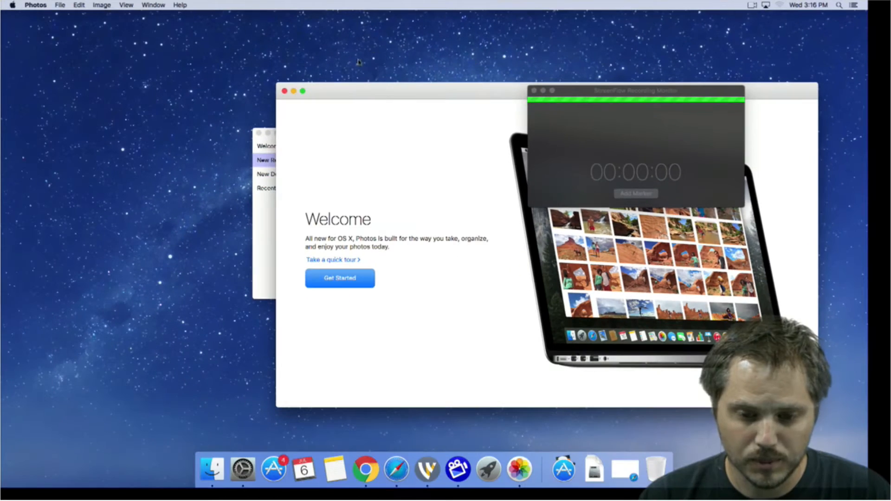
left_click(285, 91)
left_click_drag(534, 135, 433, 90)
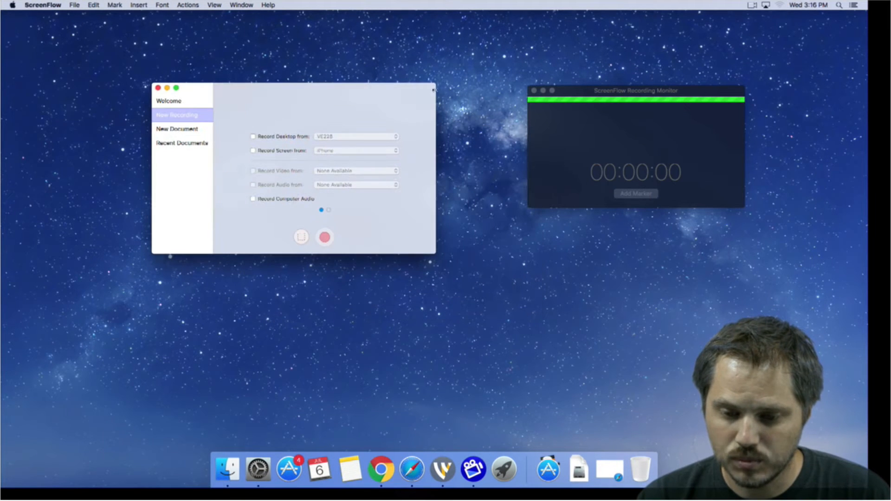
left_click_drag(637, 87, 578, 93)
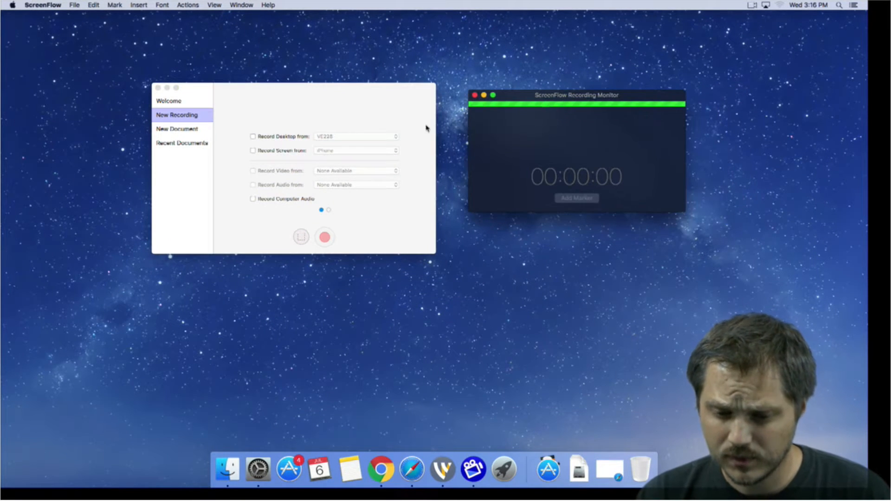
Step: Turn on screen recording from the iPhone and set its preview volume in the Recording Monitor to about half
left_click(277, 153)
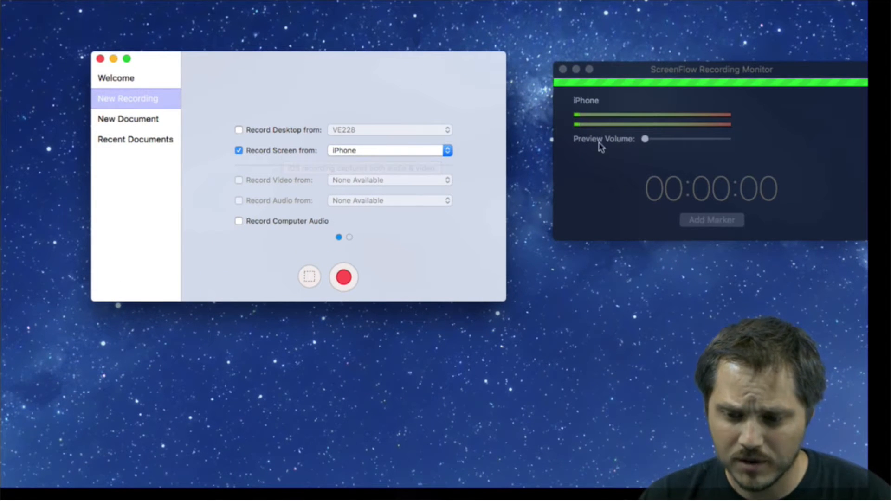
left_click_drag(655, 80, 629, 104)
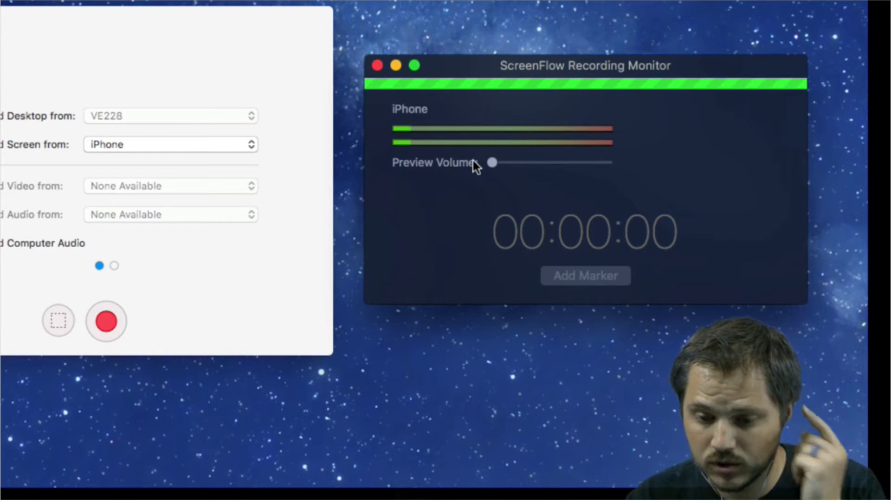
left_click_drag(492, 162, 536, 162)
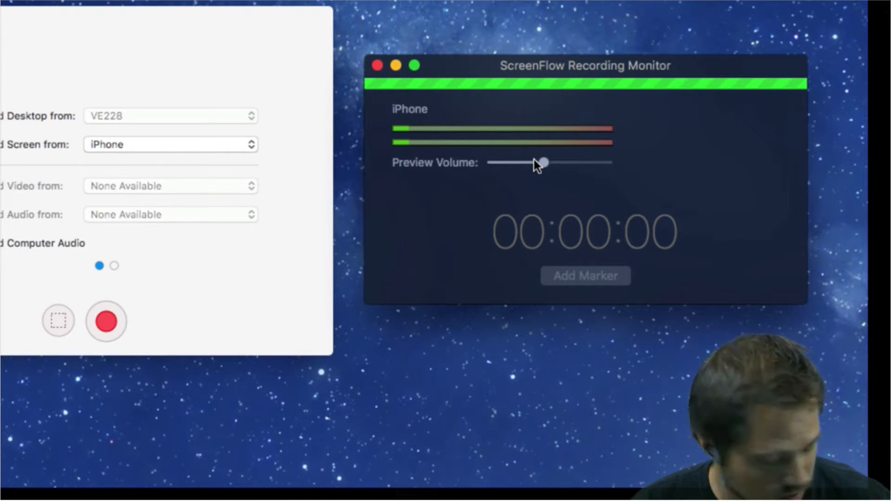
left_click_drag(538, 160, 563, 162)
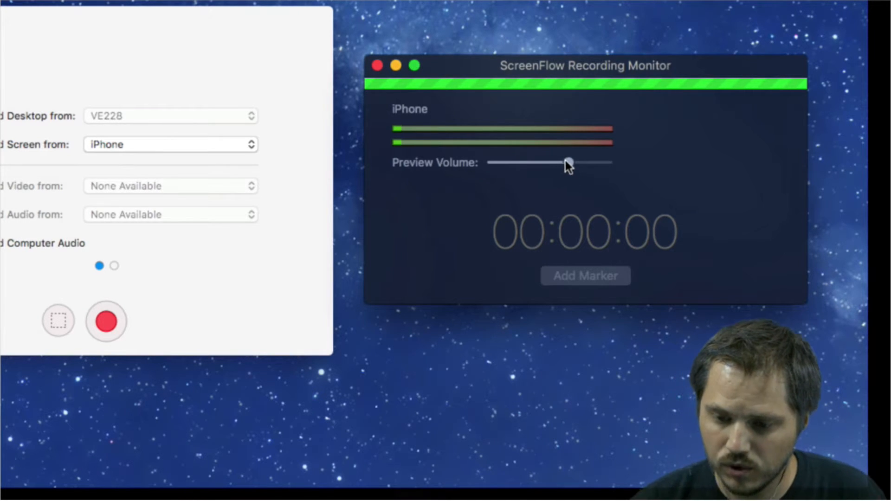
left_click_drag(565, 161, 541, 157)
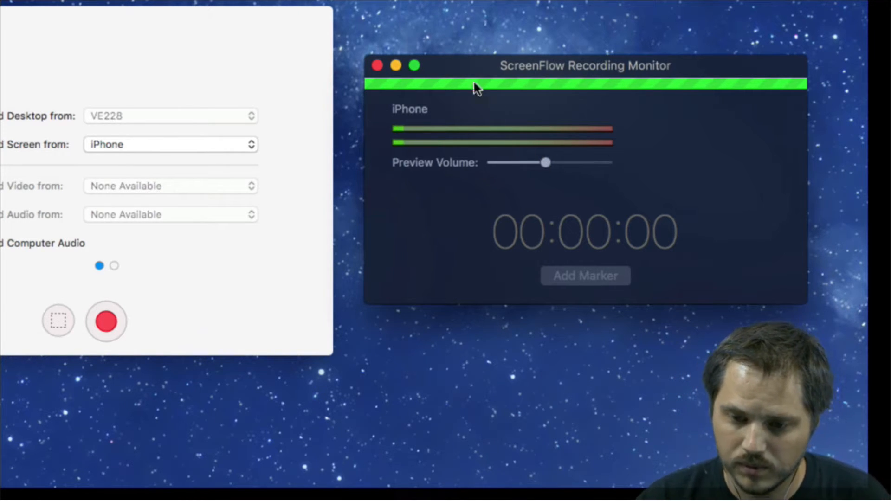
left_click_drag(461, 71, 486, 58)
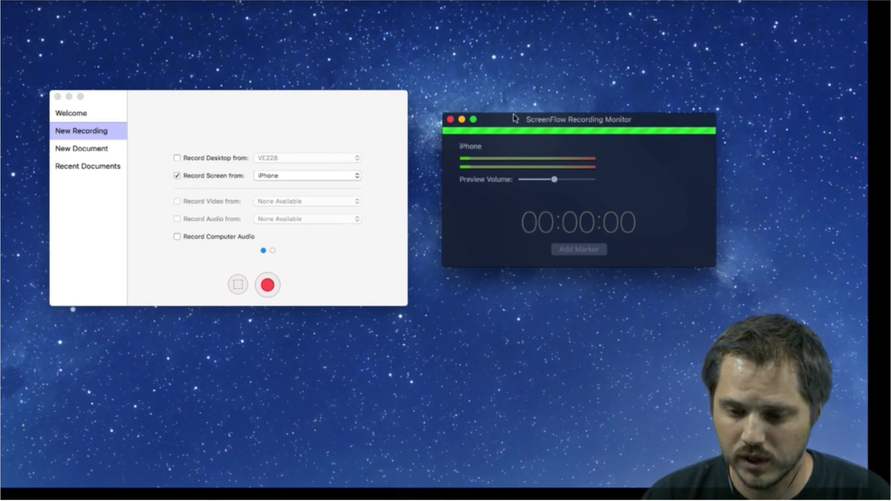
left_click_drag(511, 95, 492, 126)
mouse_move(532, 180)
left_mouse_down()
mouse_move(567, 182)
mouse_move(539, 182)
left_mouse_up()
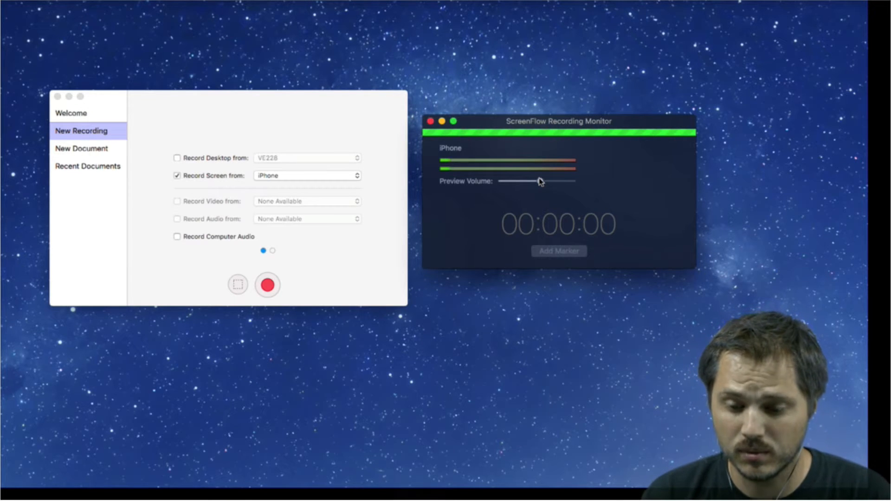
left_click_drag(497, 120, 502, 127)
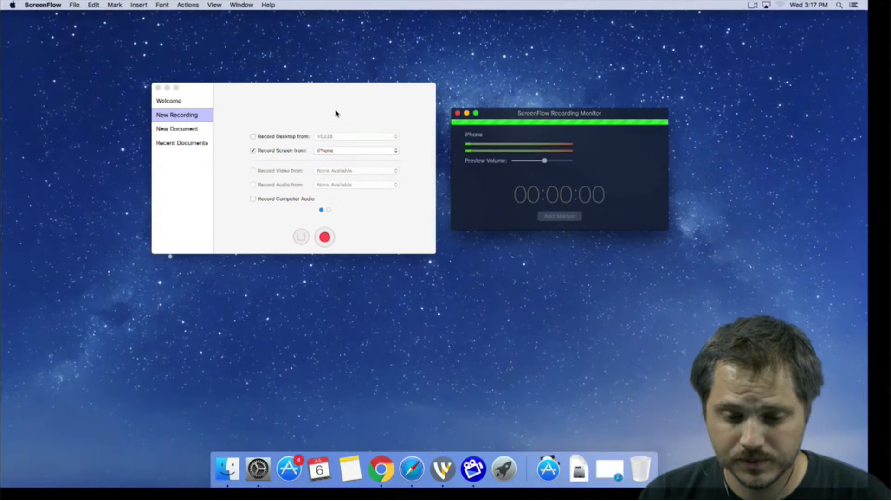
Step: Quit ScreenFlow and launch it again
left_click(330, 94)
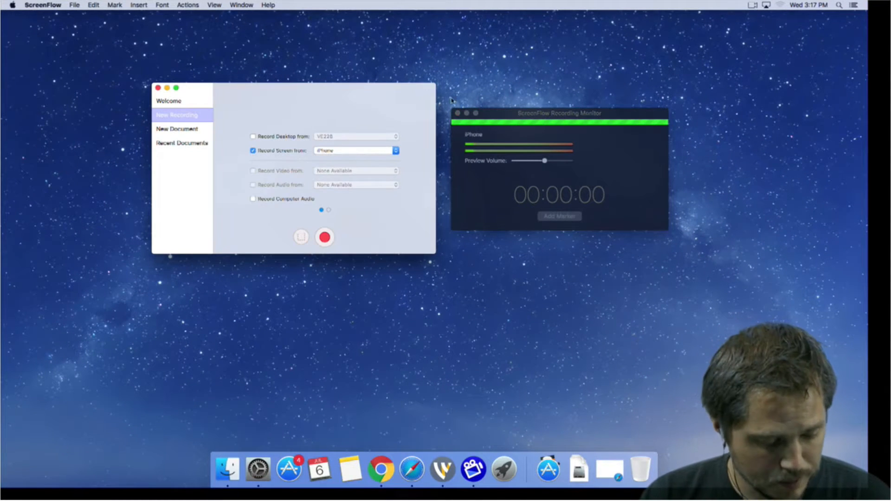
left_click(532, 115)
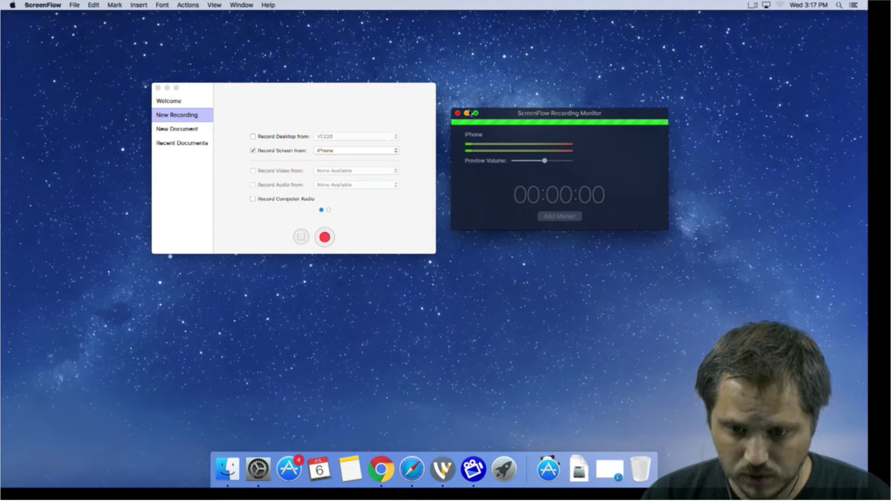
left_click(245, 99)
left_click(53, 5)
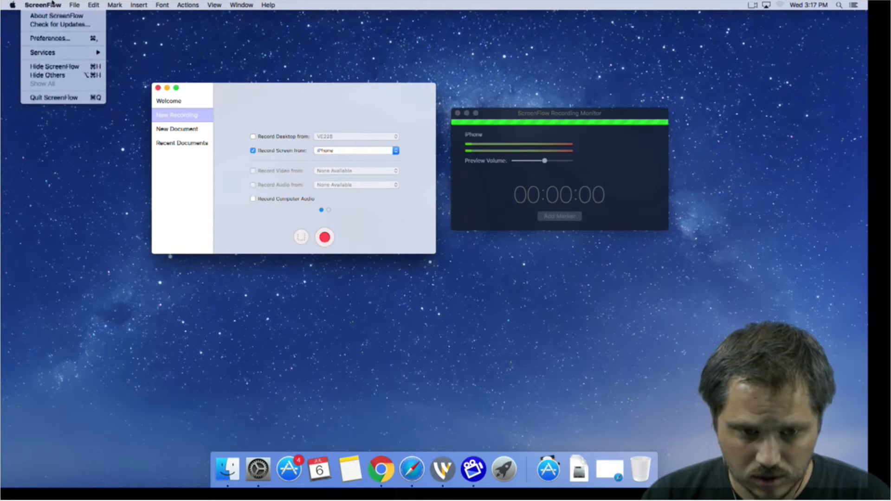
left_click(62, 98)
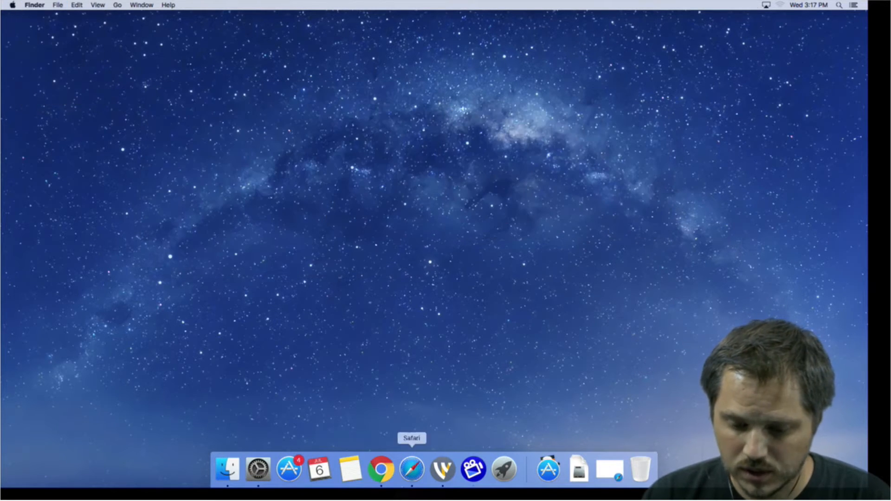
left_click(473, 469)
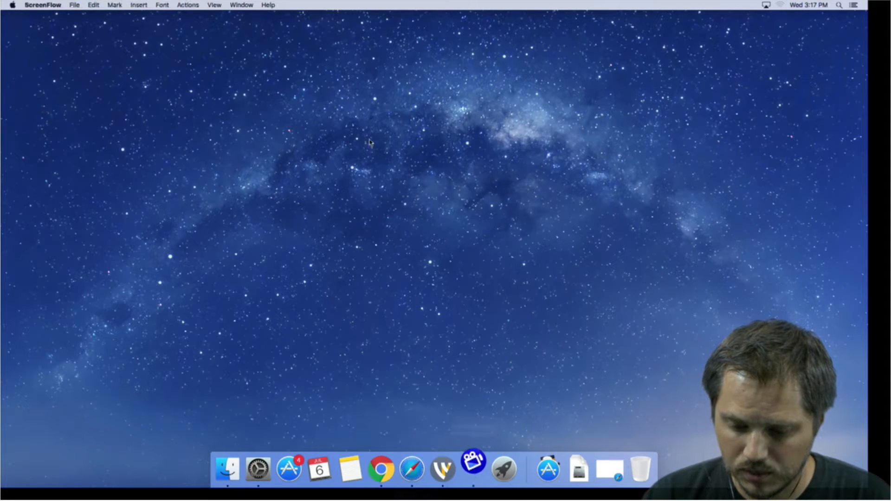
Step: Move the recording setup window toward the upper middle of the desktop and bring the Recording Monitor back up
left_click_drag(444, 99, 362, 88)
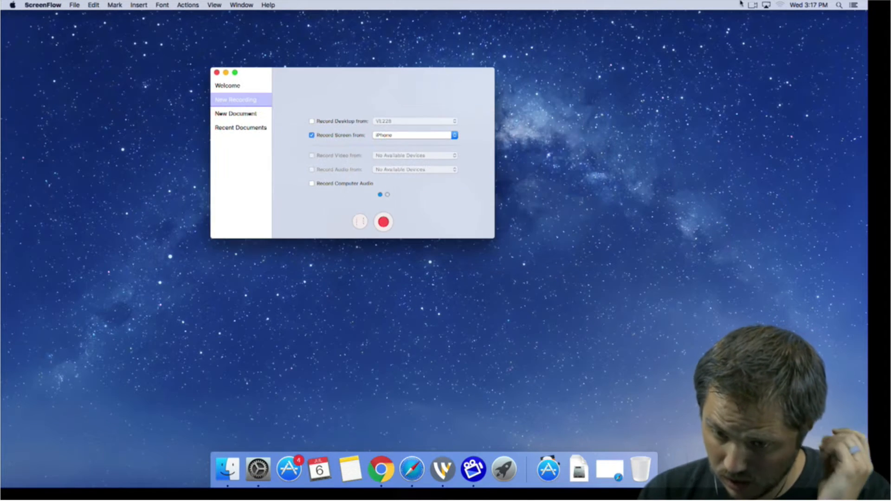
left_click(752, 4)
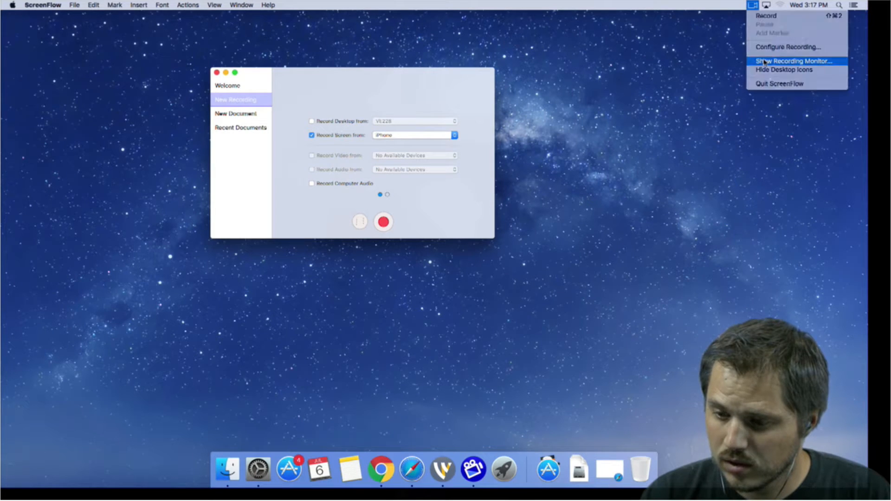
left_click(784, 59)
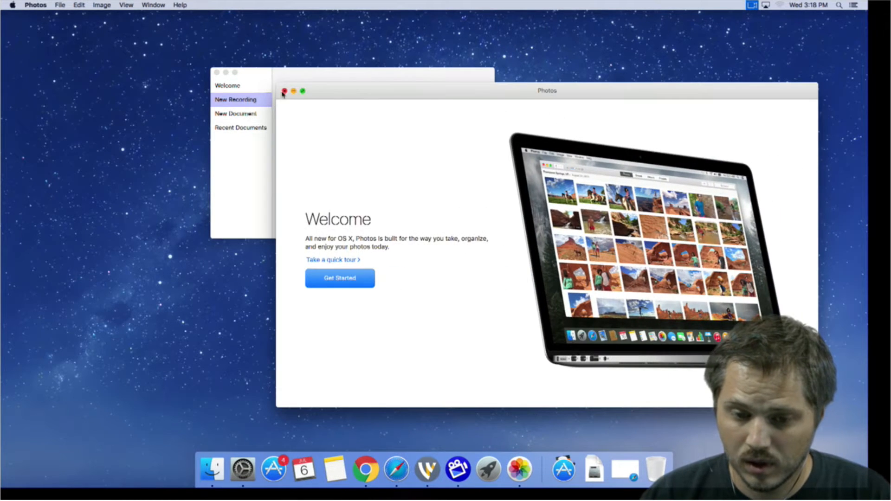
Step: Close the Photos window and raise the iPhone's preview volume in the Recording Monitor to about 60%
left_click(285, 91)
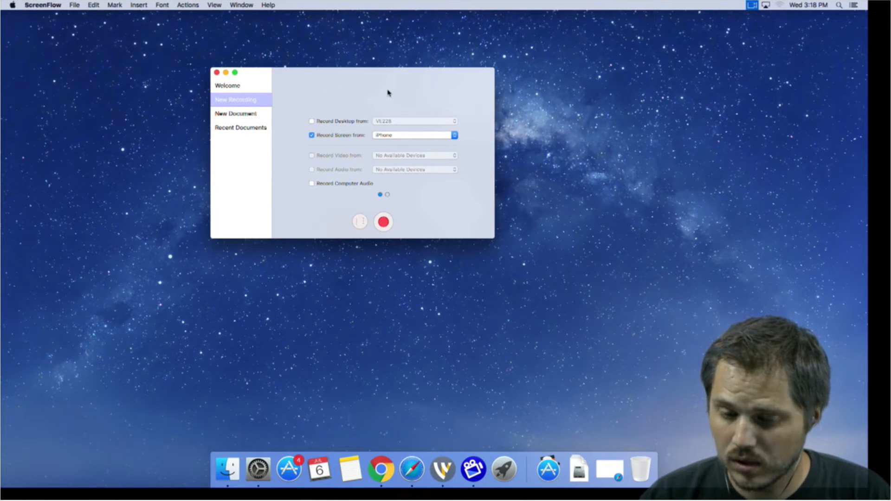
left_click_drag(385, 74, 509, 100)
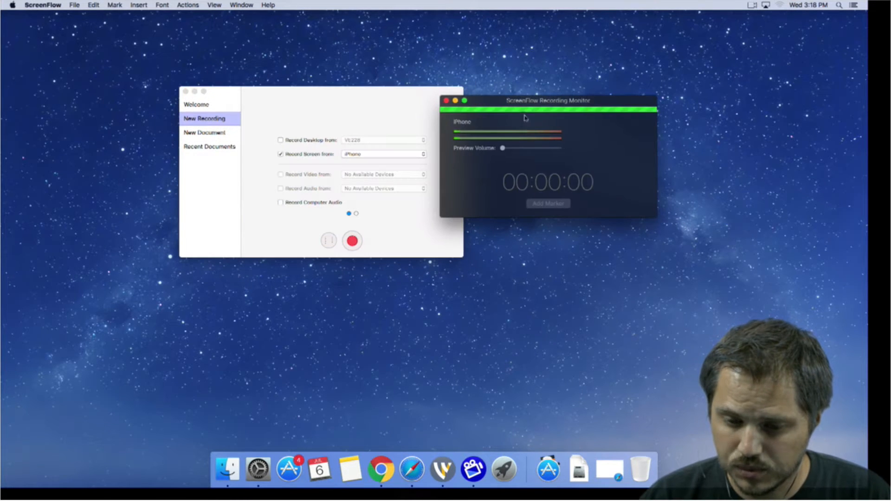
left_click_drag(504, 150, 539, 148)
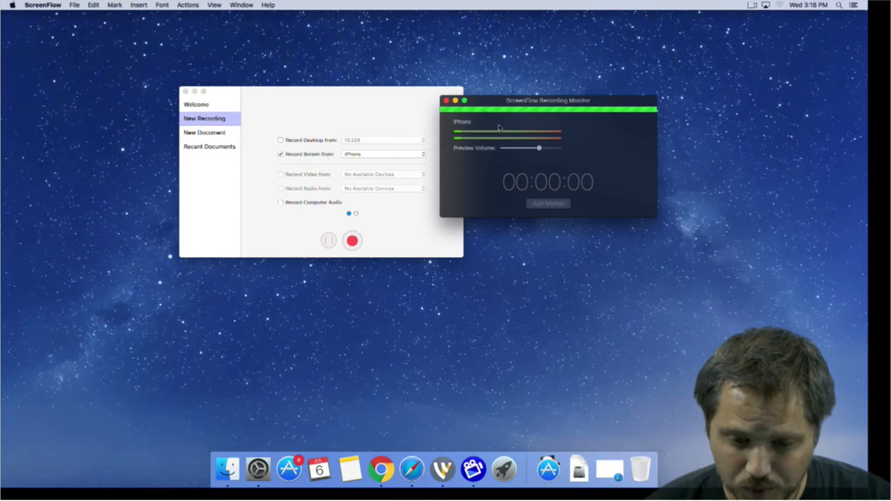
Step: Place the Recording Monitor beside the recording setup window and reduce the iPhone's preview volume to about 40%
left_click_drag(506, 103, 545, 109)
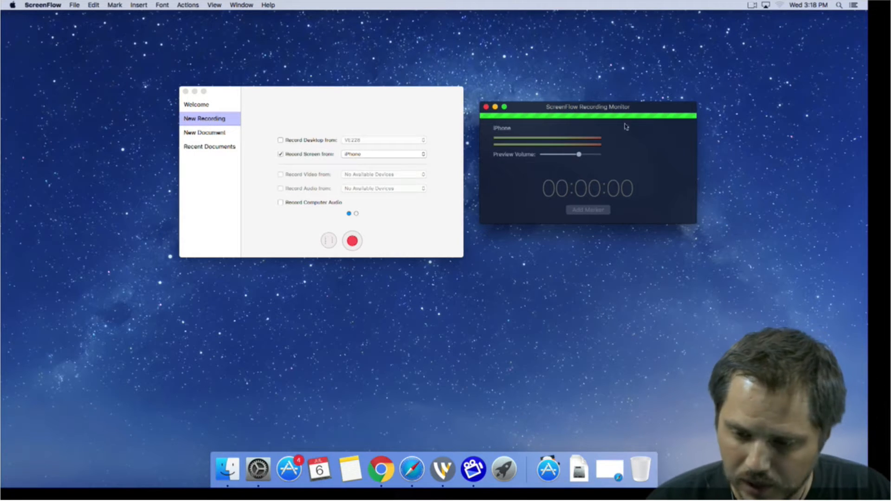
left_click_drag(551, 109, 542, 108)
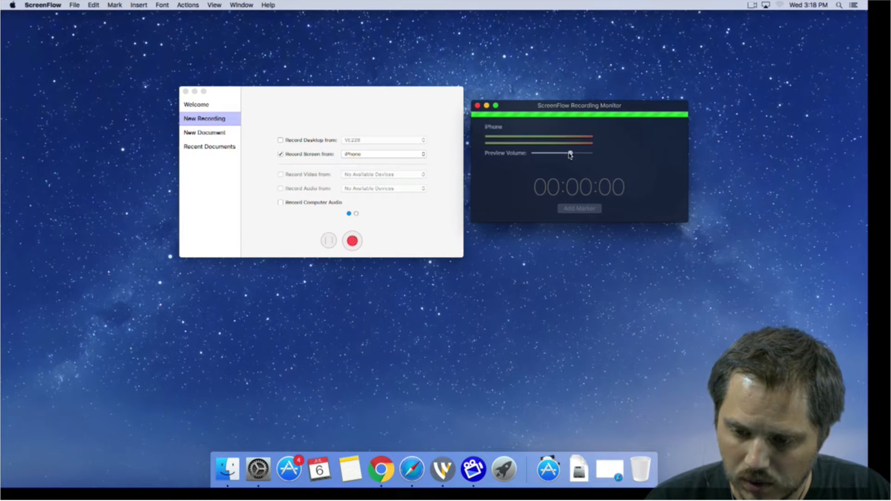
left_click_drag(570, 155, 555, 154)
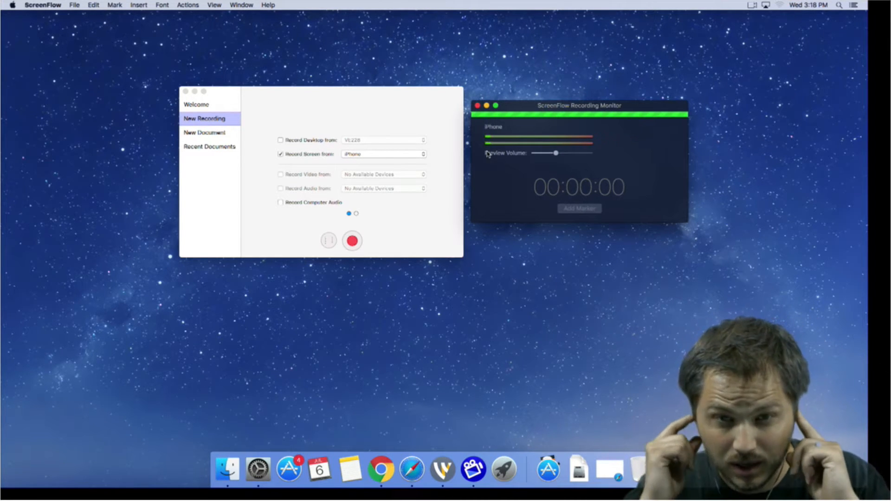
left_click_drag(530, 108, 530, 116)
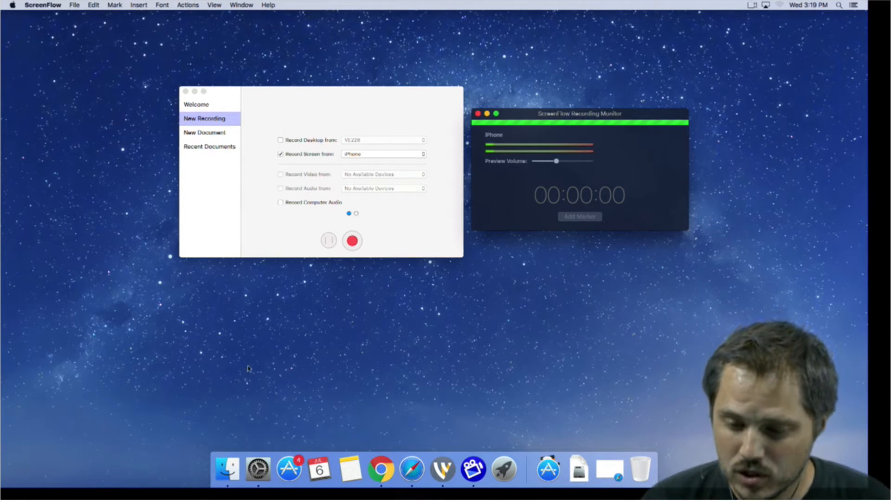
Step: Raise the iPhone's preview volume to nearly full and shift the recording setup and Recording Monitor windows slightly lower
left_click_drag(556, 163, 582, 167)
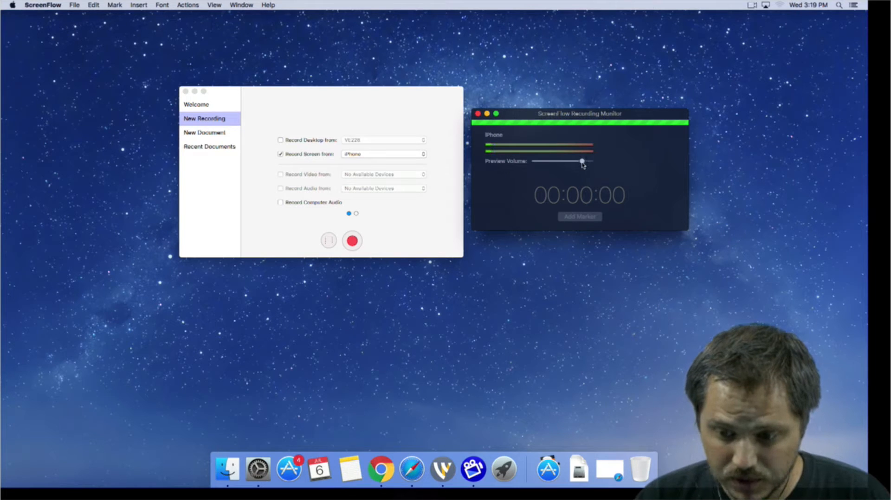
mouse_move(319, 99)
left_mouse_down()
mouse_move(332, 129)
mouse_move(320, 111)
left_mouse_up()
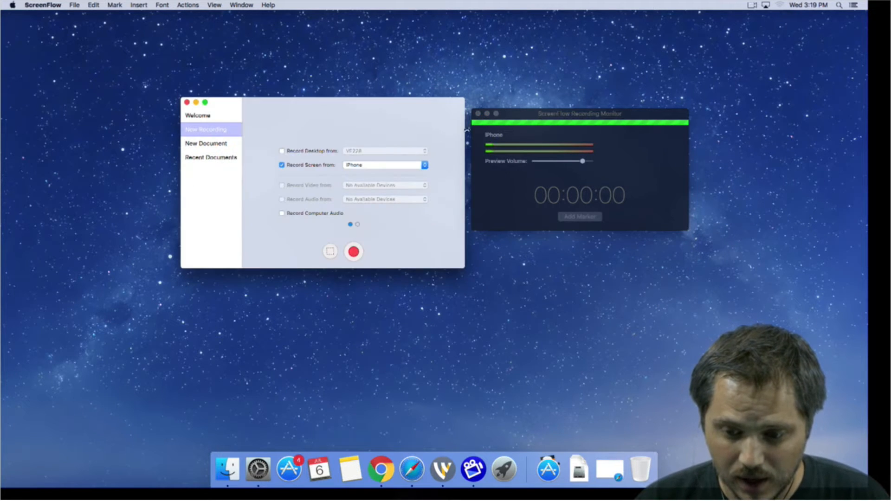
left_click_drag(527, 116, 535, 134)
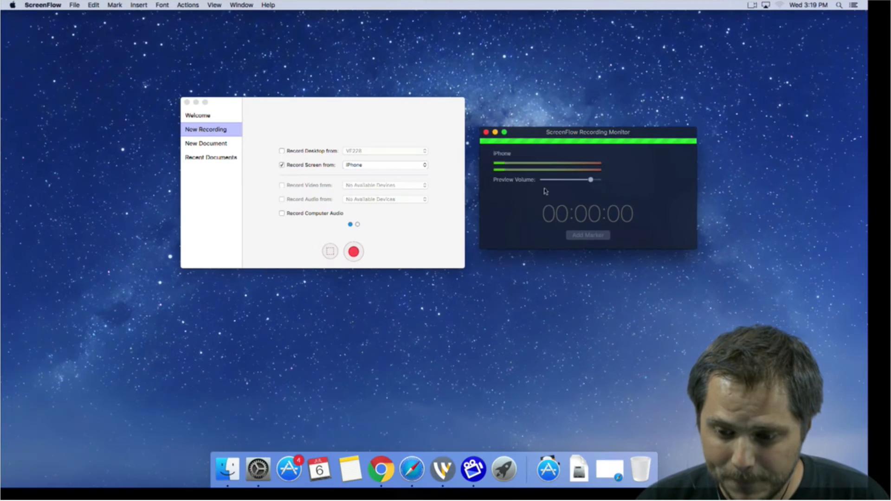
mouse_move(590, 181)
left_mouse_down()
mouse_move(546, 184)
mouse_move(593, 180)
left_mouse_up()
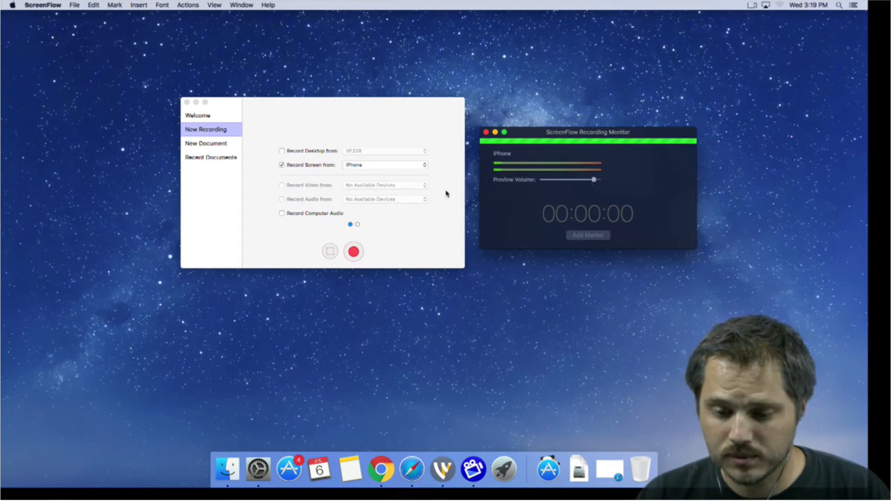
Step: Record about 24 seconds of the iPhone's screen and audio, stop the recording and close the Recording Monitor
left_click(353, 253)
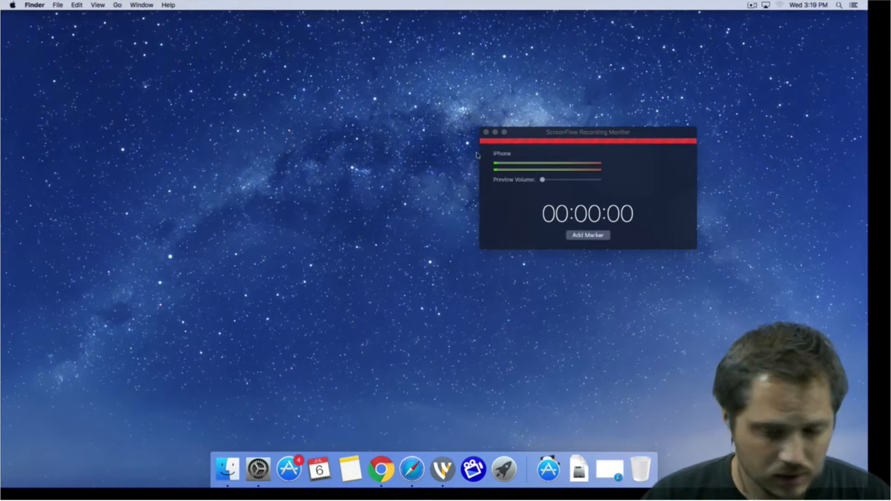
left_click(581, 135)
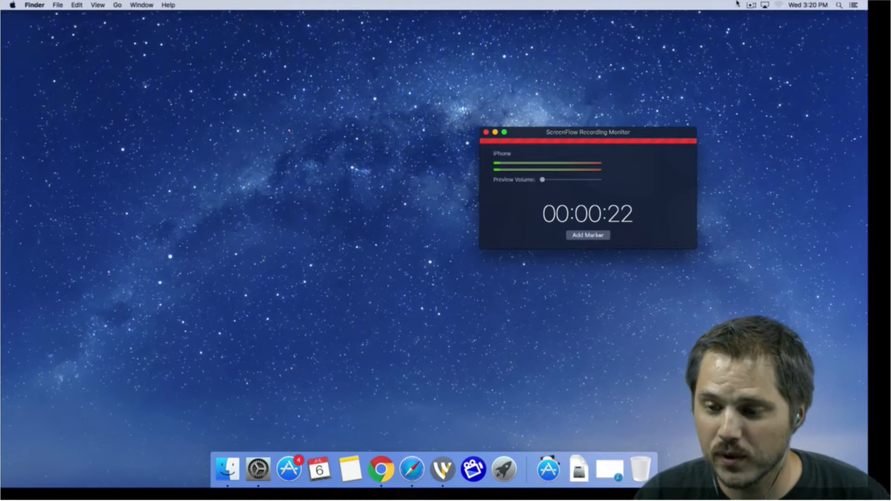
left_click(755, 5)
left_click(756, 24)
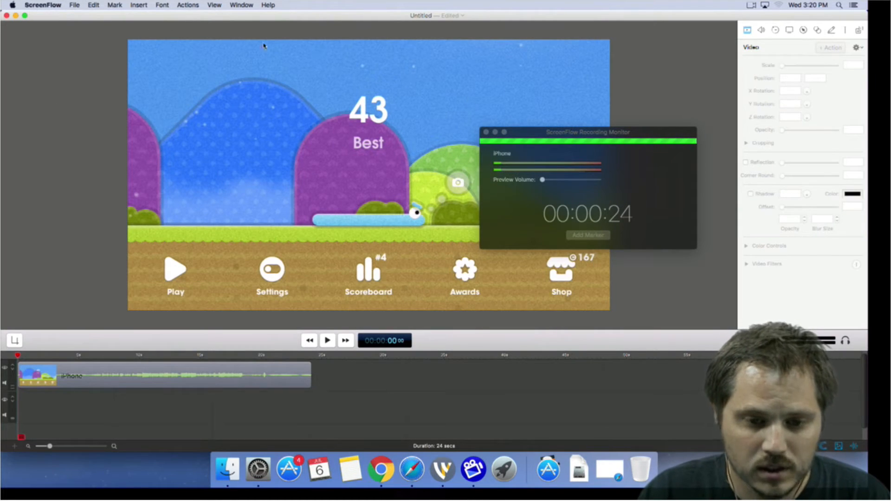
left_click(487, 132)
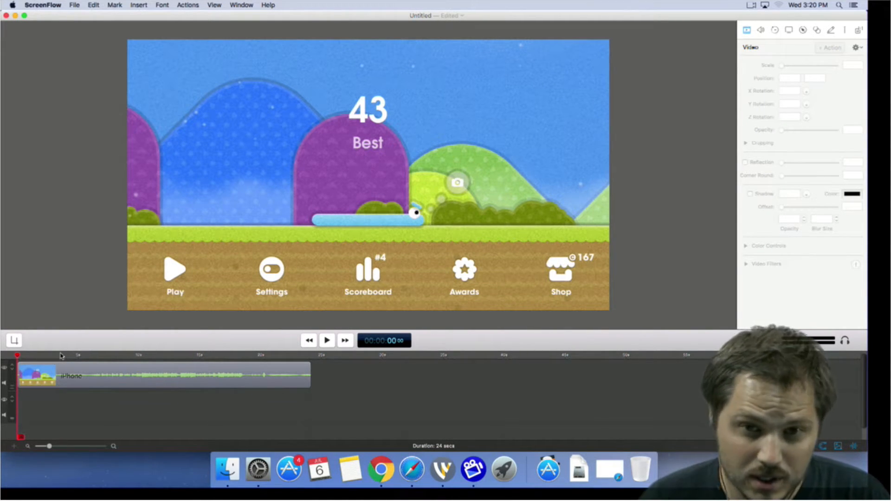
Step: Turn off Scrub Live Audio for the new iPhone recording's timeline
left_click(216, 5)
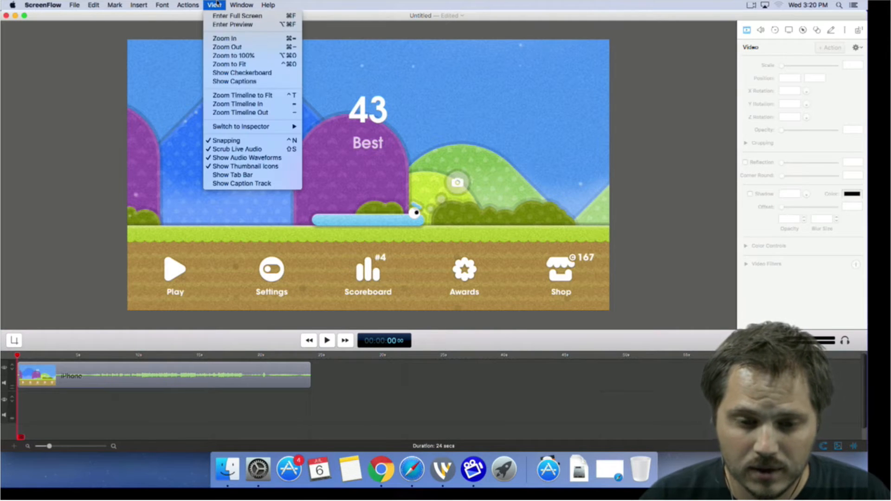
left_click(242, 149)
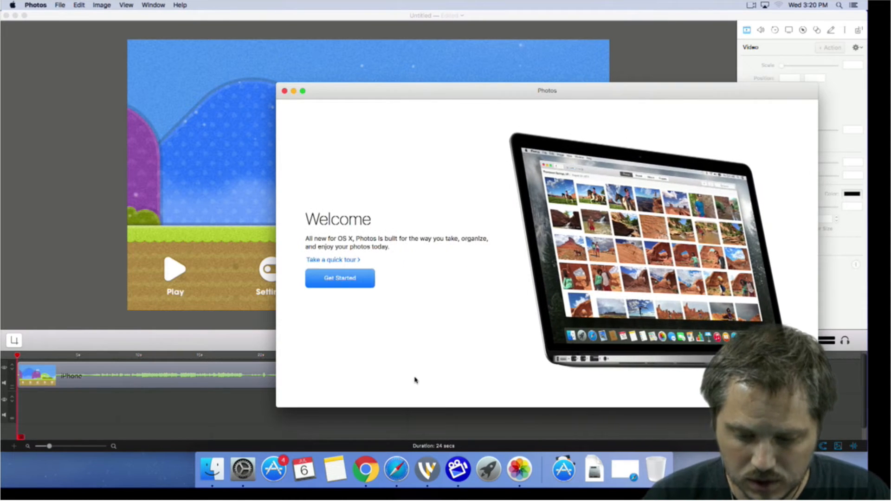
Step: Move the Photos window out of the way and open System Preferences over it
left_click_drag(323, 101, 294, 70)
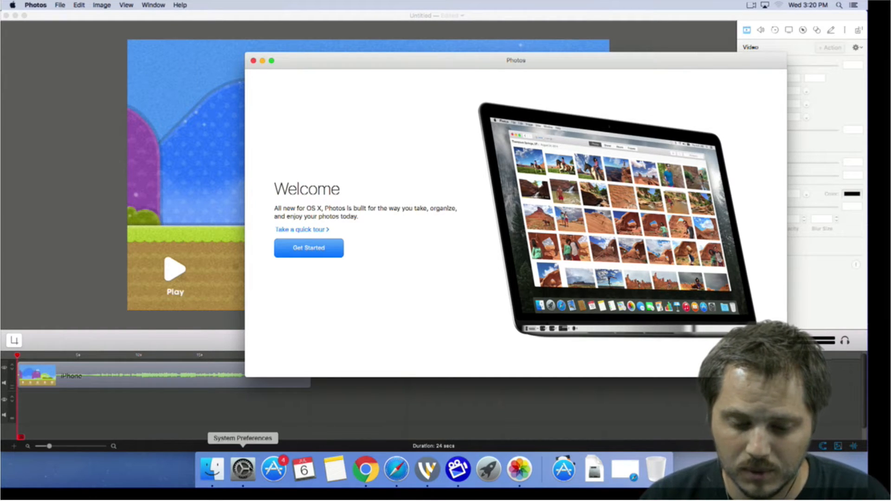
left_click(242, 469)
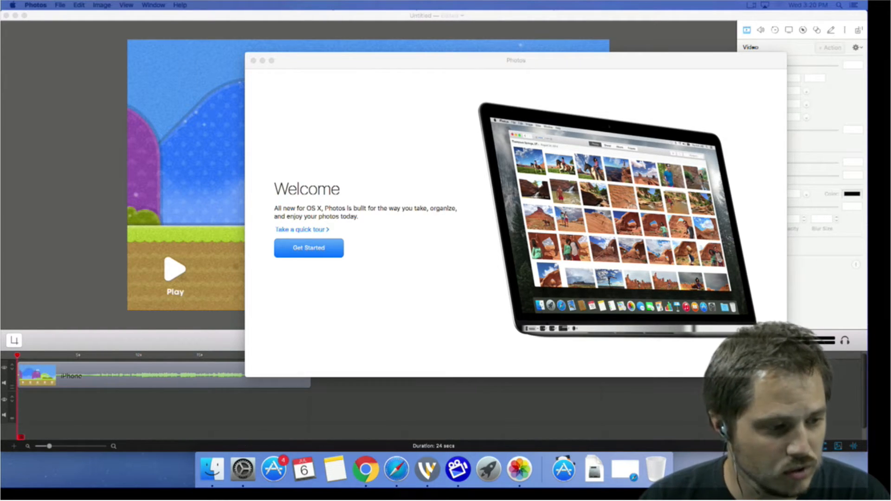
left_click(318, 51)
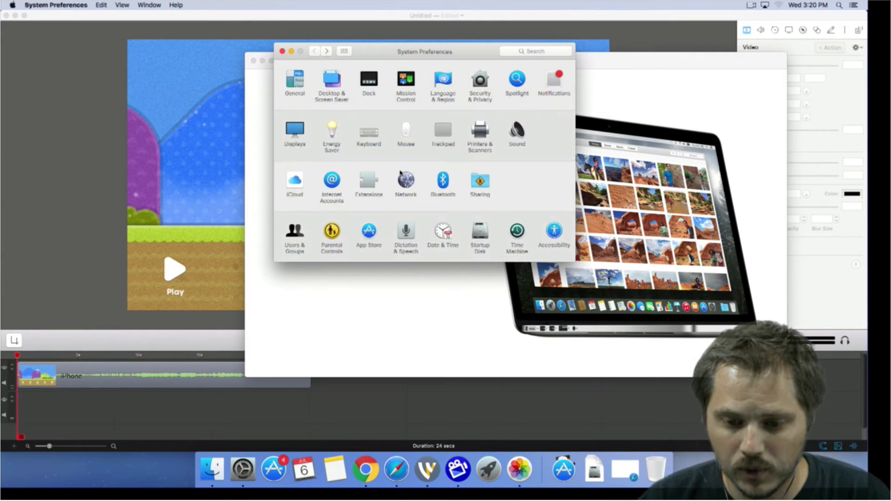
left_click_drag(380, 54, 384, 77)
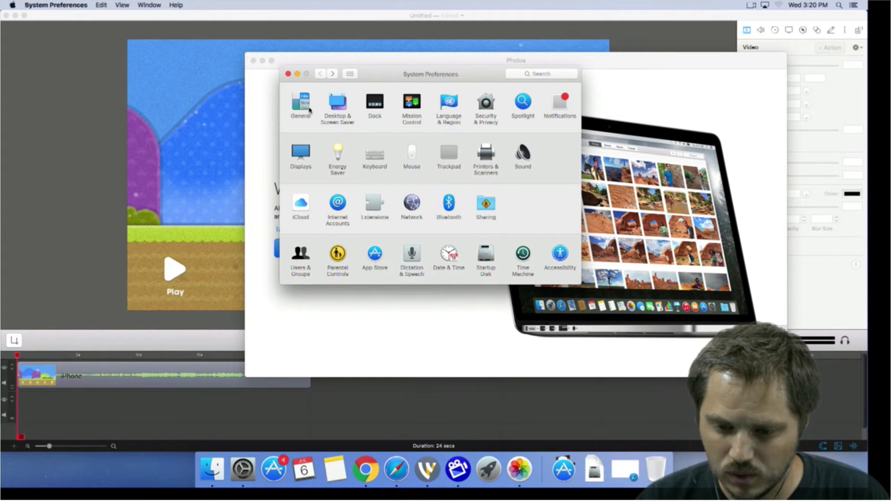
key("super+q")
Step: Look through the application and file commands of Photos, and bring System Preferences back to the front
left_click(35, 4)
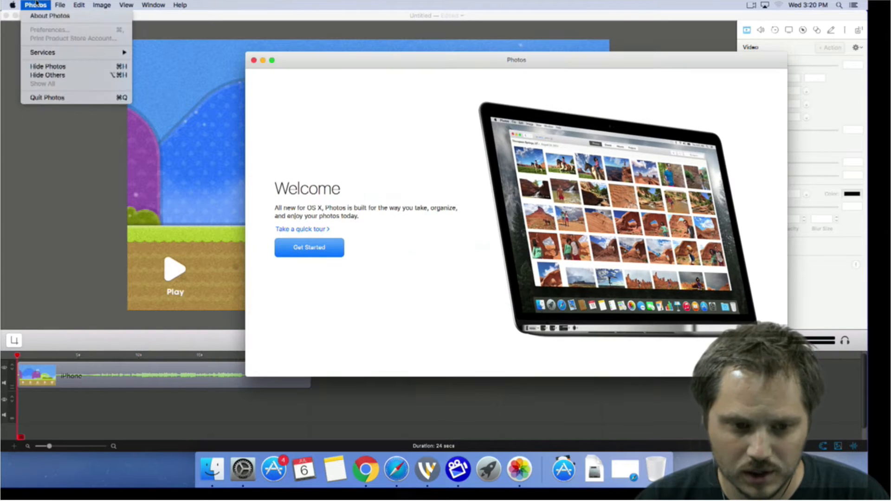
mouse_move(66, 4)
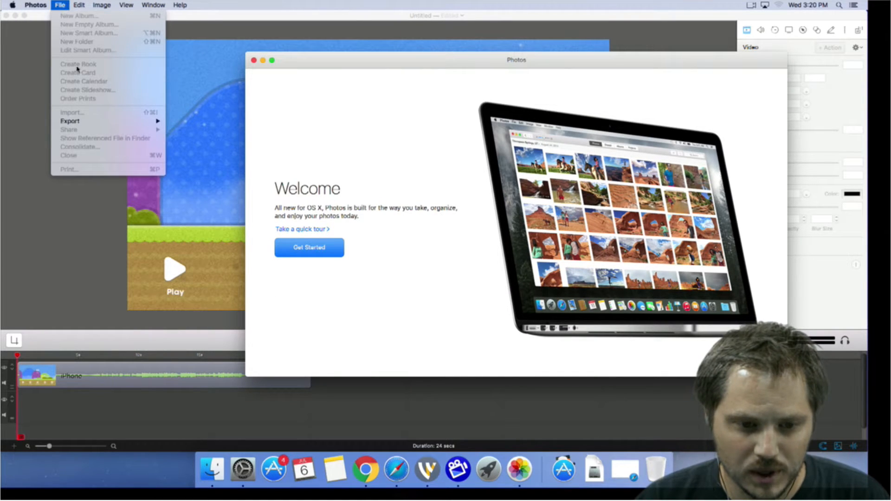
mouse_move(27, 4)
left_click(364, 65)
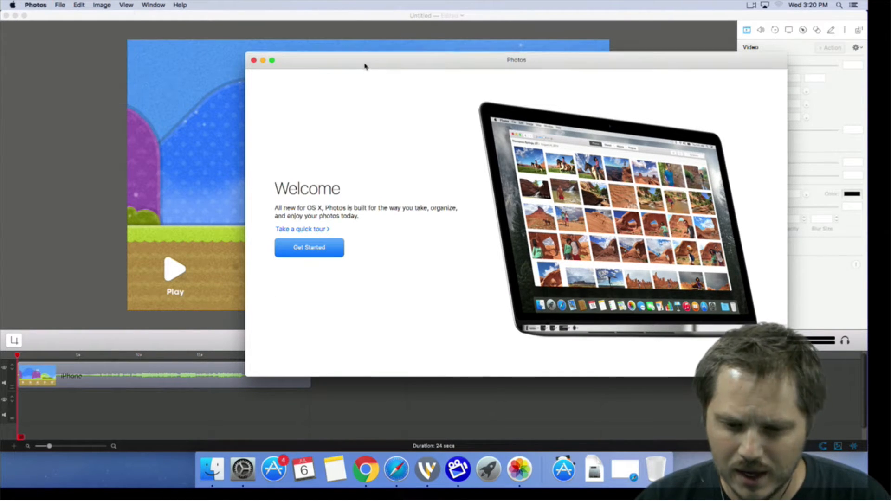
left_click_drag(363, 65, 345, 107)
left_click(385, 73)
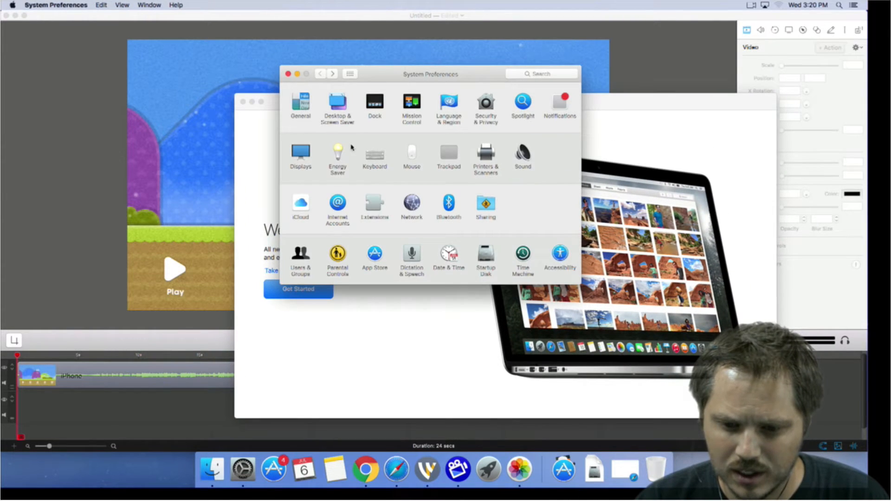
Step: Check the General settings in System Preferences, and quit both System Preferences and Photos
left_click(303, 106)
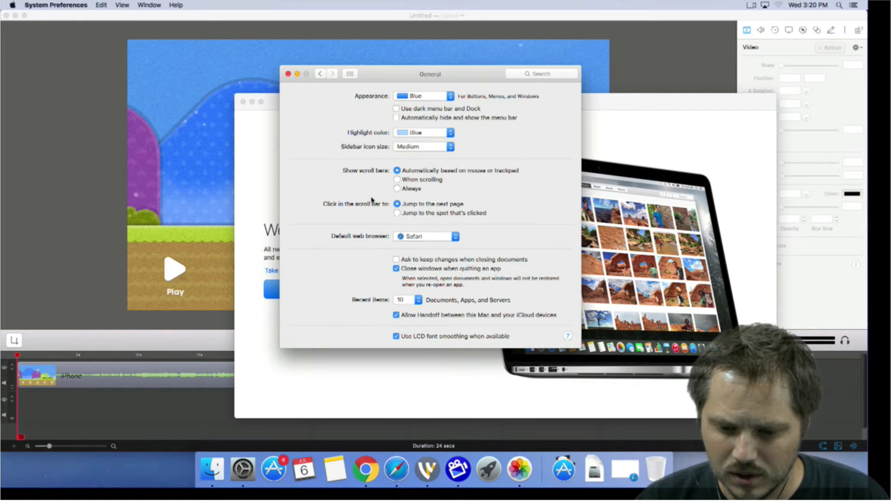
left_click(318, 74)
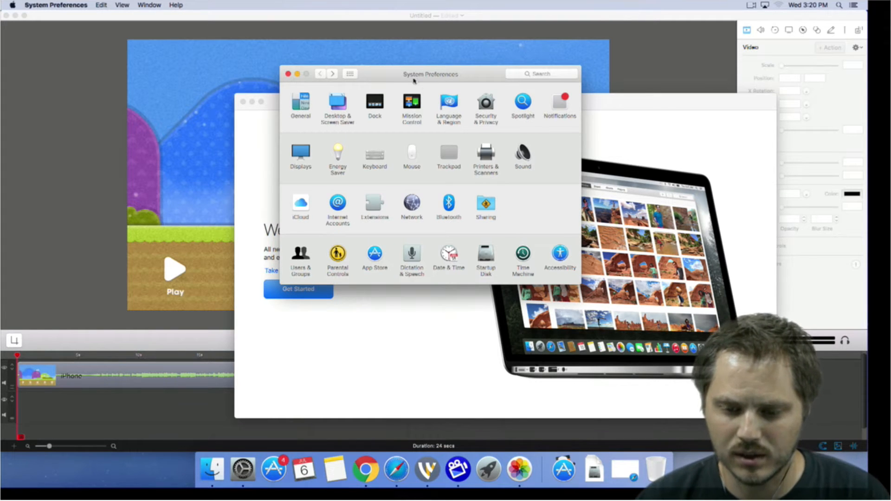
key("super+q")
key("super+q")
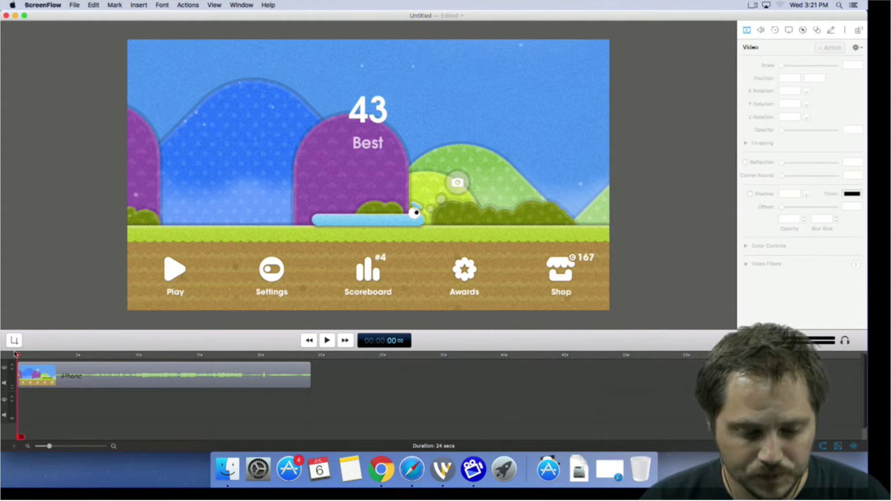
Step: Play the iPhone recording through and scrub between about 6 and 8 seconds to examine where the game starts
key("space")
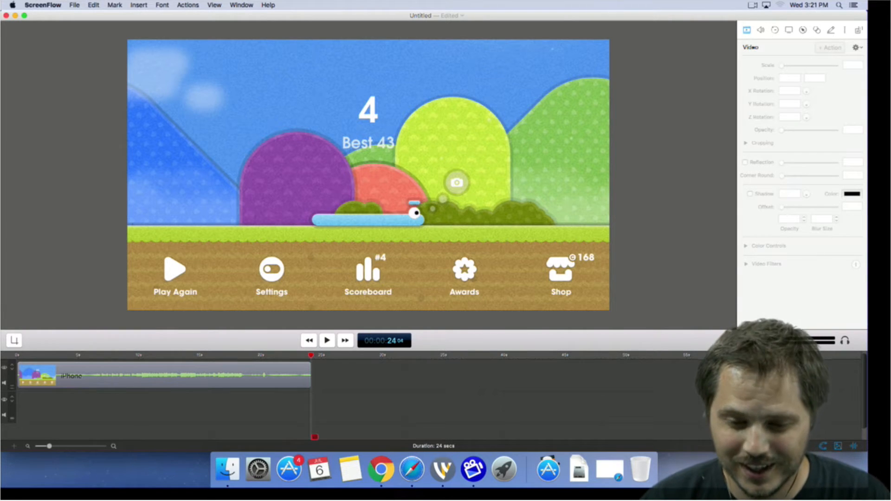
left_click_drag(52, 356, 94, 355)
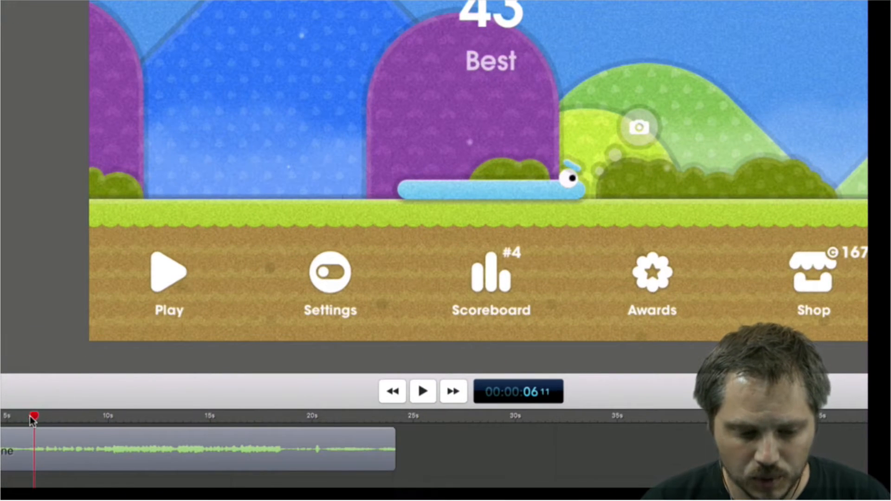
left_click_drag(32, 418, 39, 419)
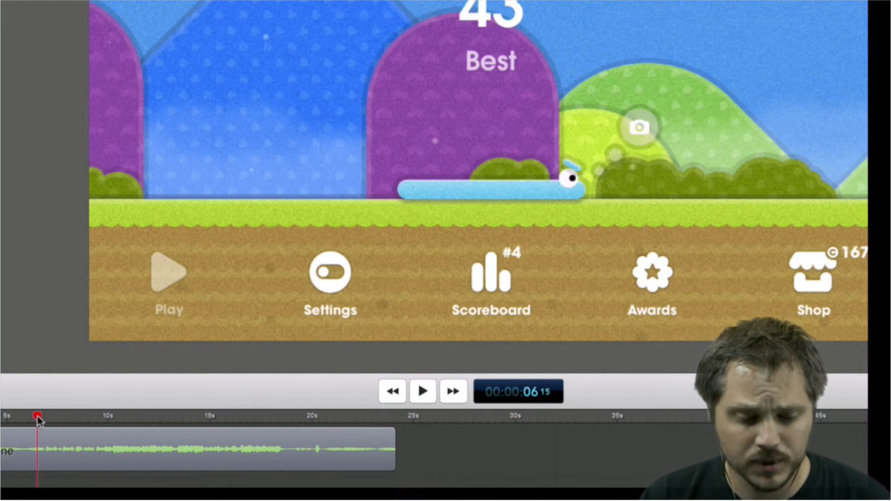
left_click_drag(37, 418, 80, 420)
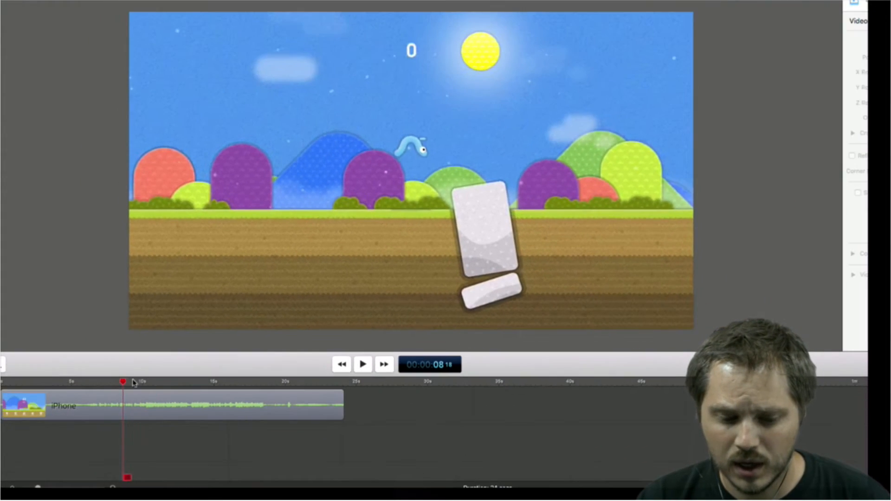
Step: Split the iPhone clip at 00:00:06;08, just before the game starts
left_click_drag(119, 384, 90, 380)
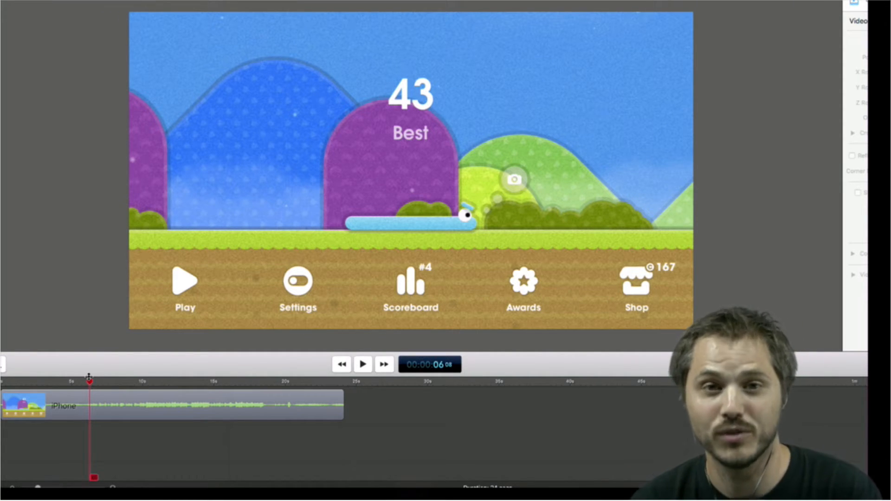
left_click(90, 382)
left_click_drag(91, 382, 90, 382)
left_click(113, 405)
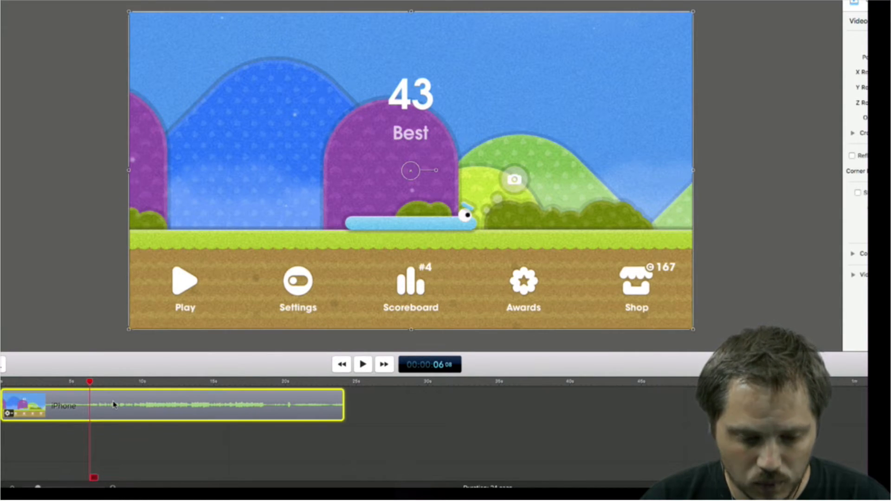
key("t")
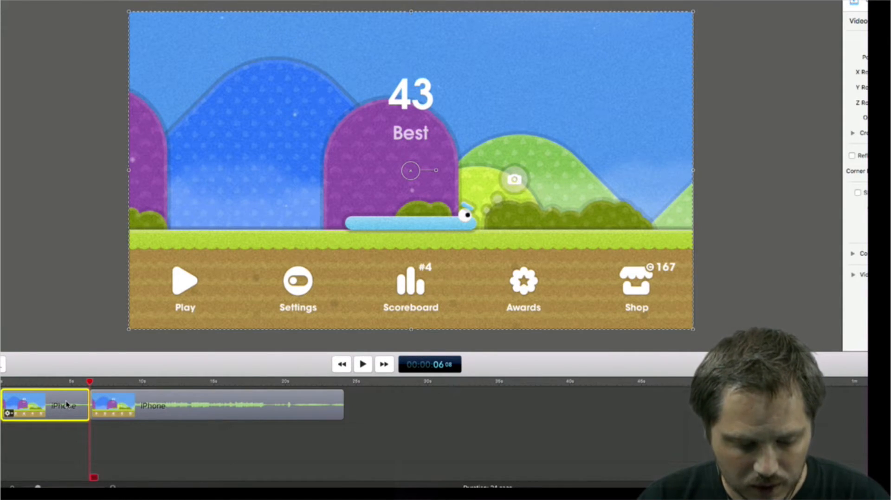
Step: Delete the section before the split, close the gap so the remaining clip starts at zero, and return the playhead to the beginning
key("Delete")
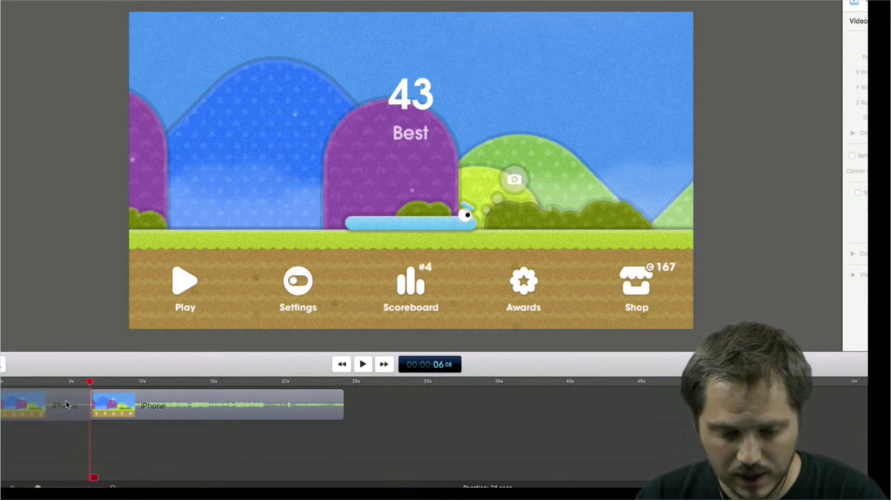
key("Delete")
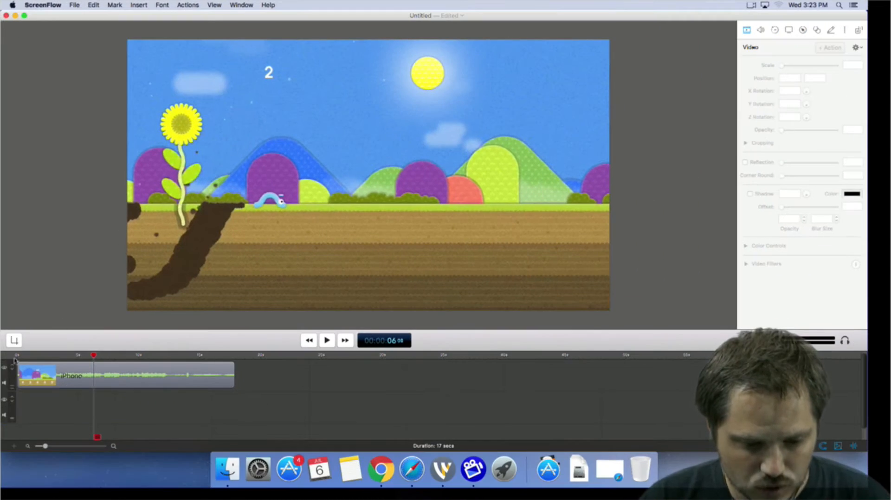
left_click_drag(45, 446, 57, 447)
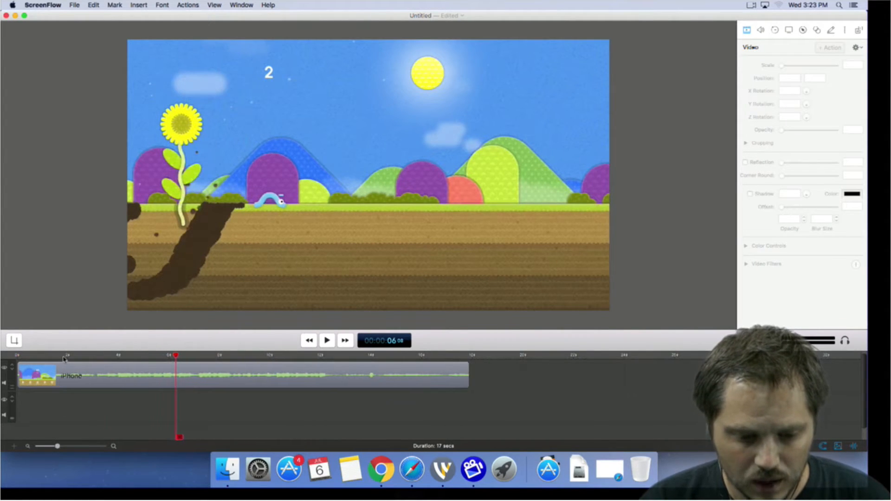
left_click_drag(60, 356, 17, 355)
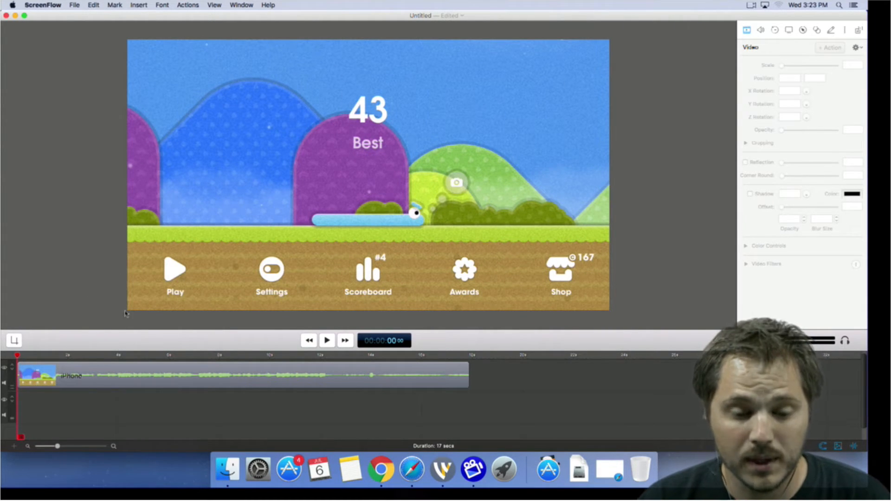
Step: Move the iPhone clip down to the second track and add a Touch Callout at its beginning
left_click(73, 371)
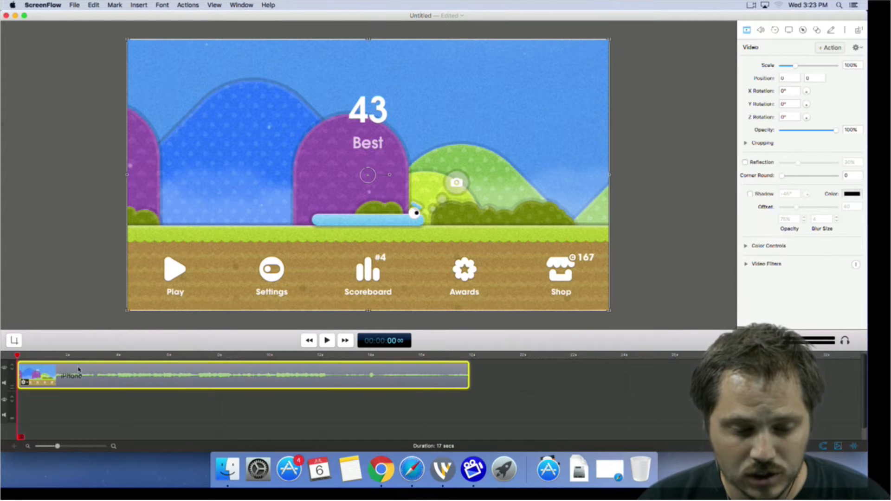
left_click_drag(90, 372, 90, 400)
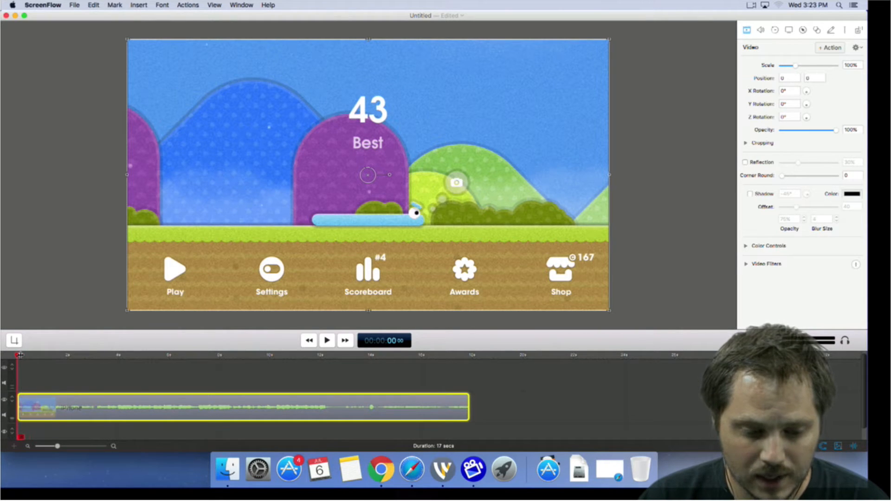
left_click(196, 4)
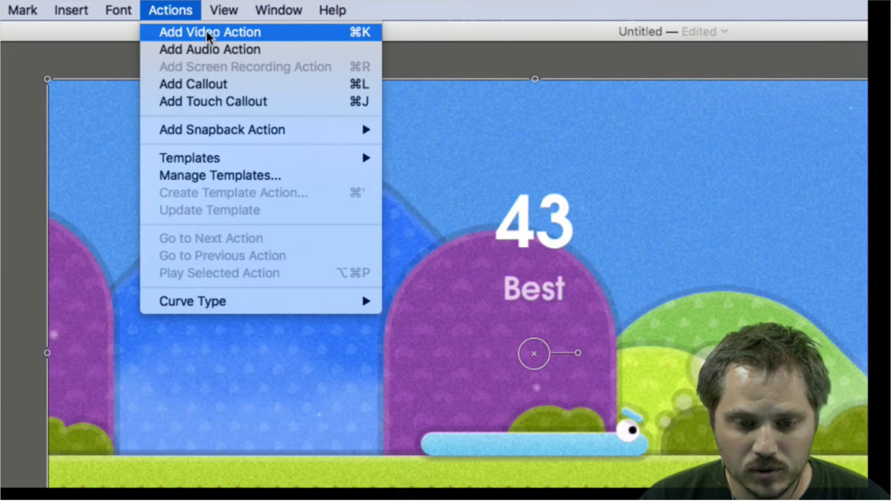
left_click(283, 101)
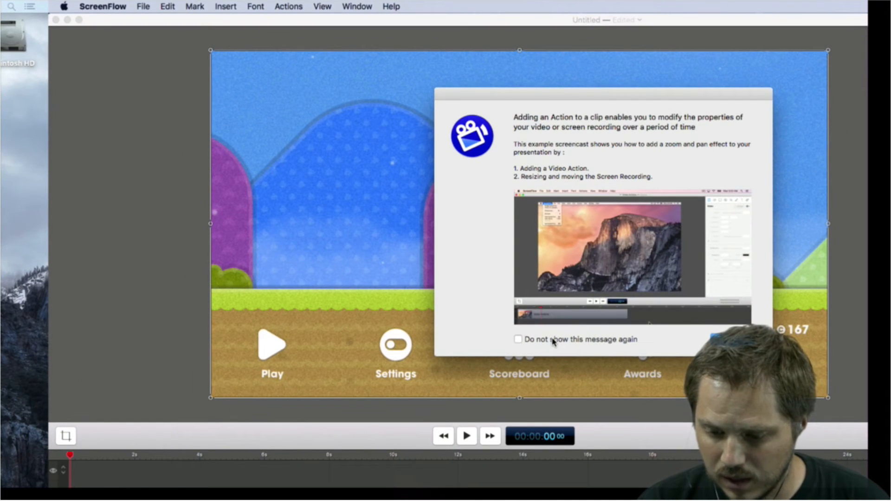
key("Return")
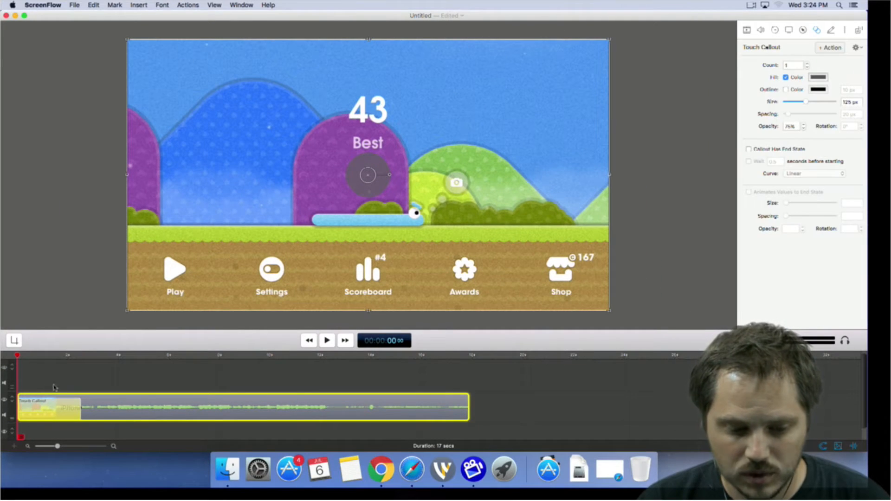
Step: Try to reposition the touch callout's circle on the canvas at the clip start and at 00:00:02;15, and restore the clip's position
mouse_move(20, 357)
left_mouse_down()
mouse_move(41, 357)
mouse_move(8, 356)
left_mouse_up()
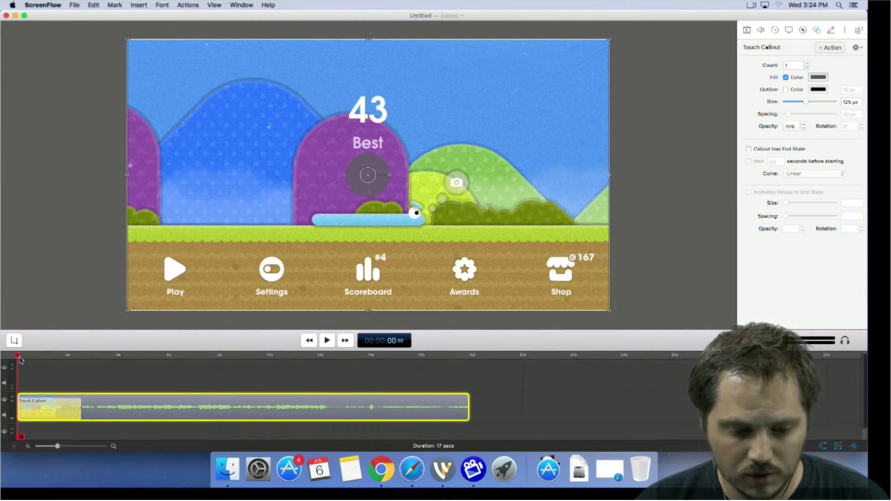
left_click_drag(19, 357, 40, 357)
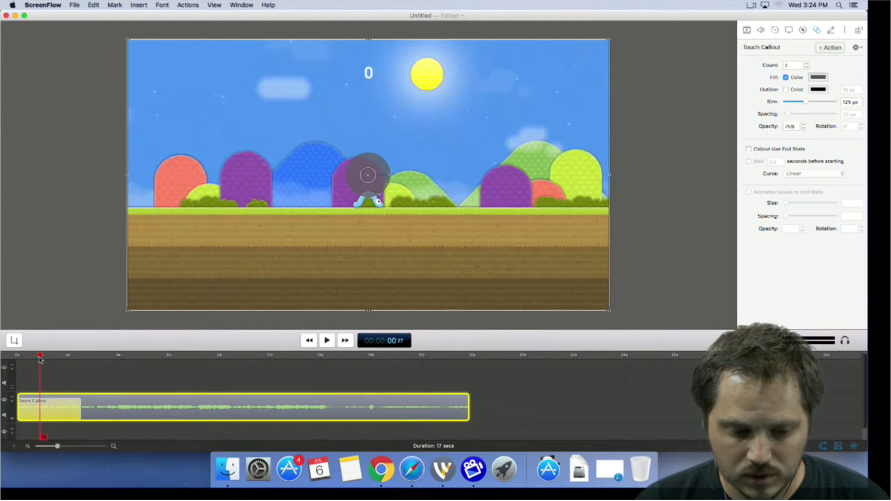
left_click_drag(39, 359, 17, 357)
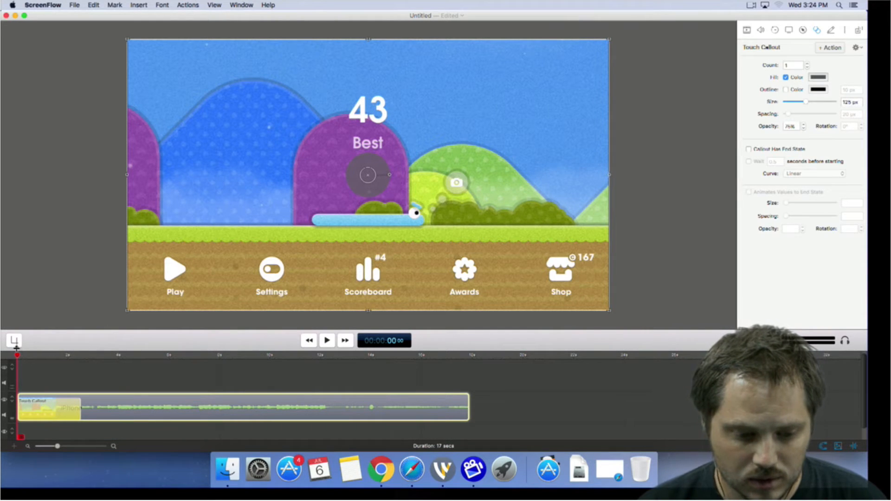
left_click_drag(378, 162, 327, 181)
key("super+z")
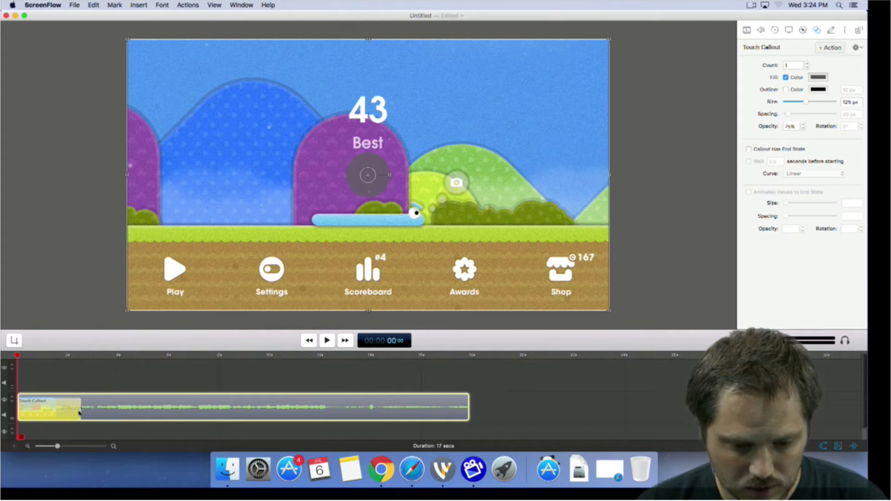
left_click_drag(16, 355, 81, 356)
left_click_drag(357, 177, 398, 169)
key("super+z")
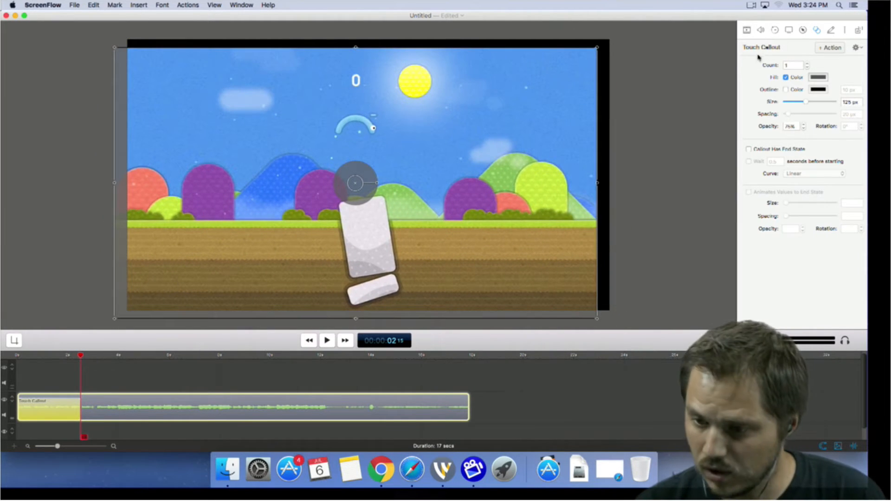
left_click(789, 31)
left_click(814, 31)
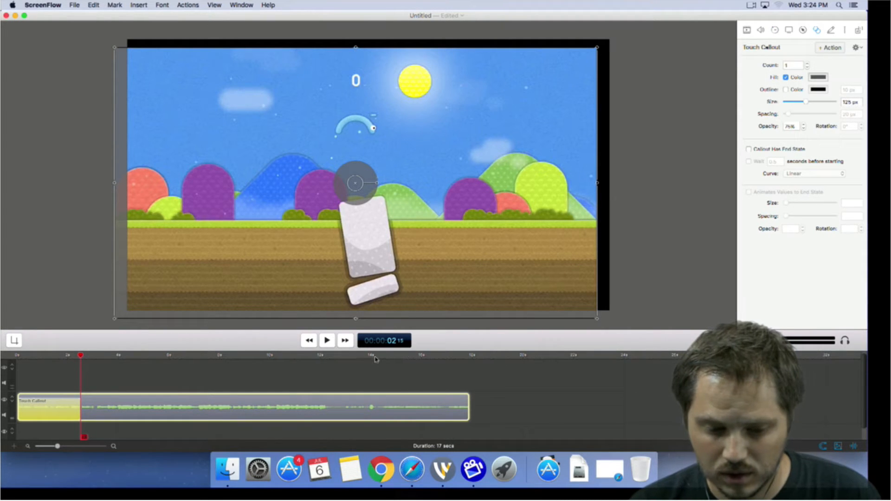
left_click_drag(274, 185, 280, 179)
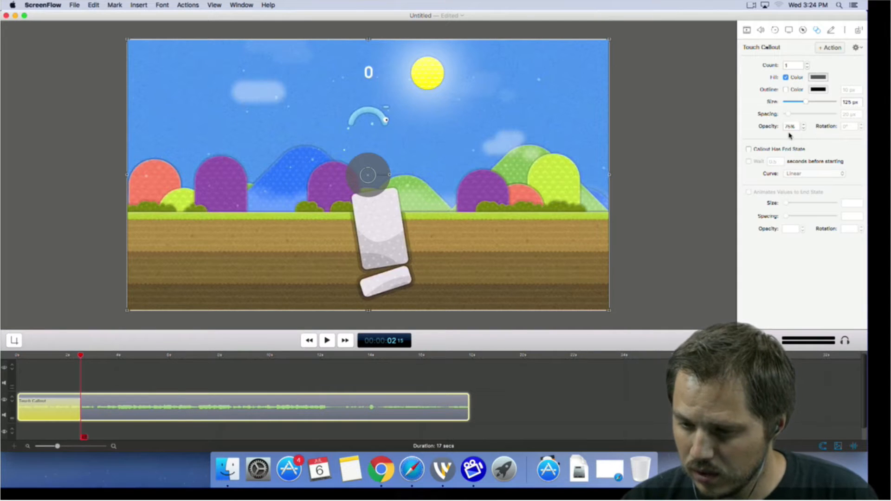
Step: Select the touch callout and move it along the timeline to start at 00:00:02;07
left_click(125, 379)
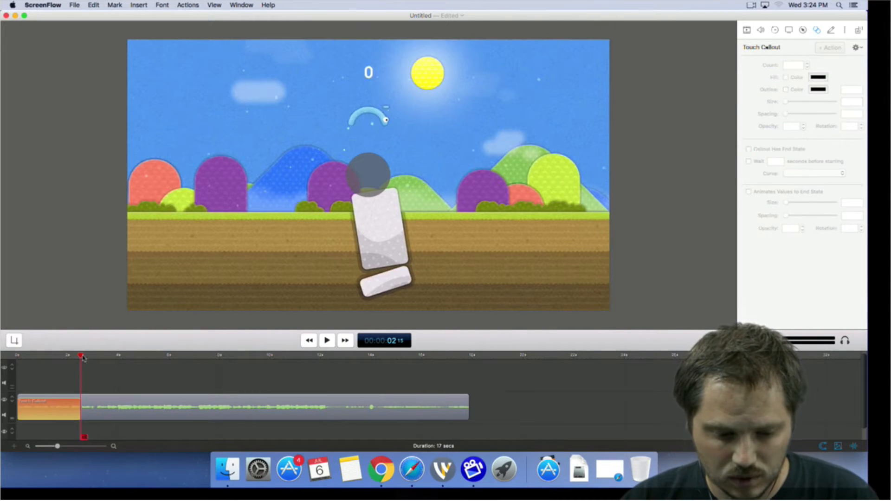
left_click_drag(82, 358, 58, 356)
left_click(67, 410)
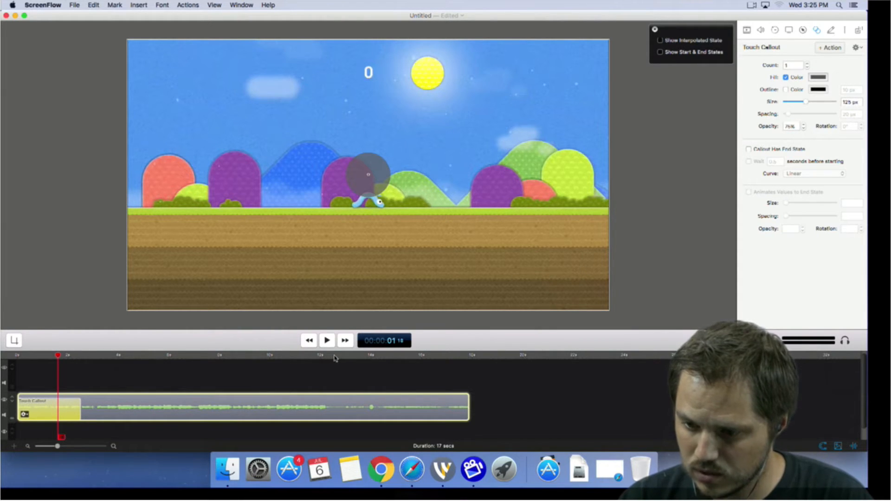
left_click_drag(72, 409, 128, 408)
left_click_drag(58, 357, 73, 356)
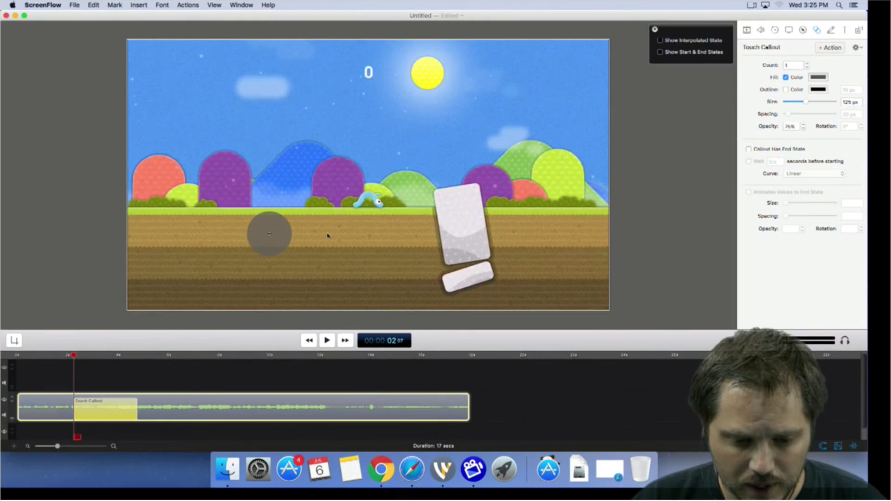
Step: Move the touch callout to start at 00:00:00;03 and place its circle over the game's Play button
left_click_drag(72, 356, 27, 366)
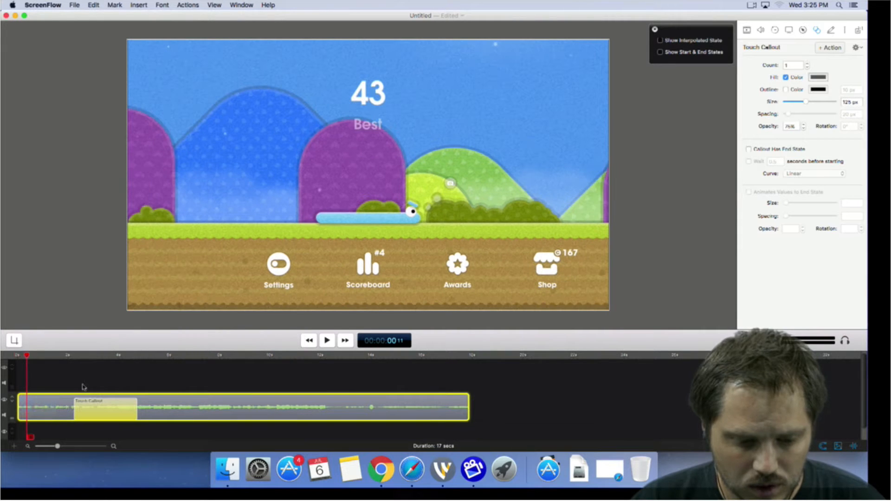
left_click_drag(96, 402, 51, 409)
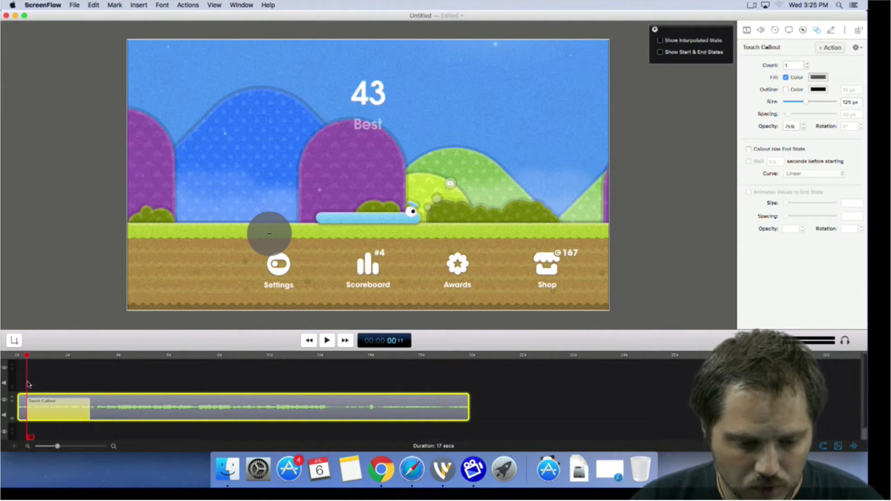
left_click_drag(49, 447, 86, 446)
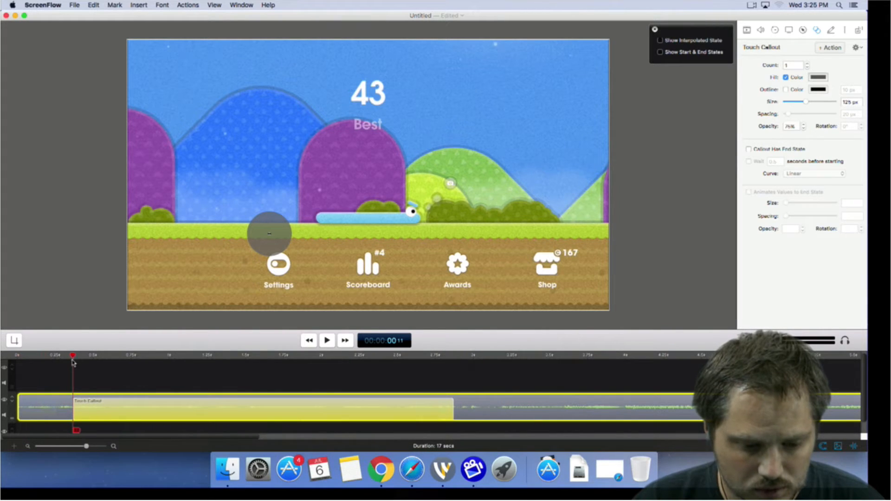
left_click(52, 355)
left_click_drag(51, 356, 33, 356)
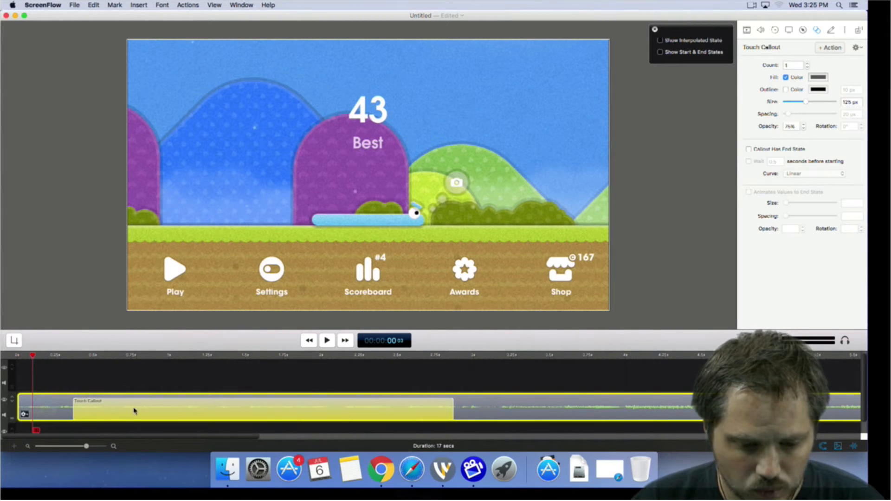
left_click_drag(134, 410, 93, 408)
left_click_drag(270, 238, 174, 272)
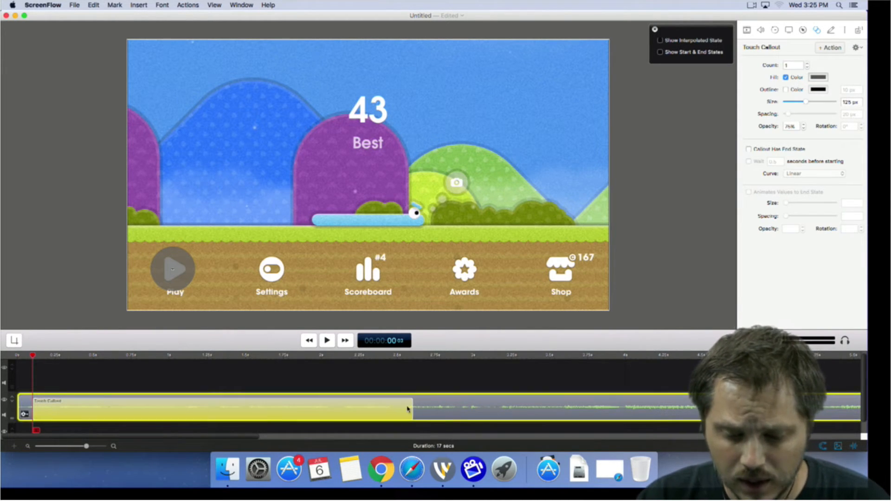
Step: Shorten the touch callout so it ends at about 0.4 seconds, where the game's Play button vanishes
left_click_drag(404, 404, 124, 406)
key("space")
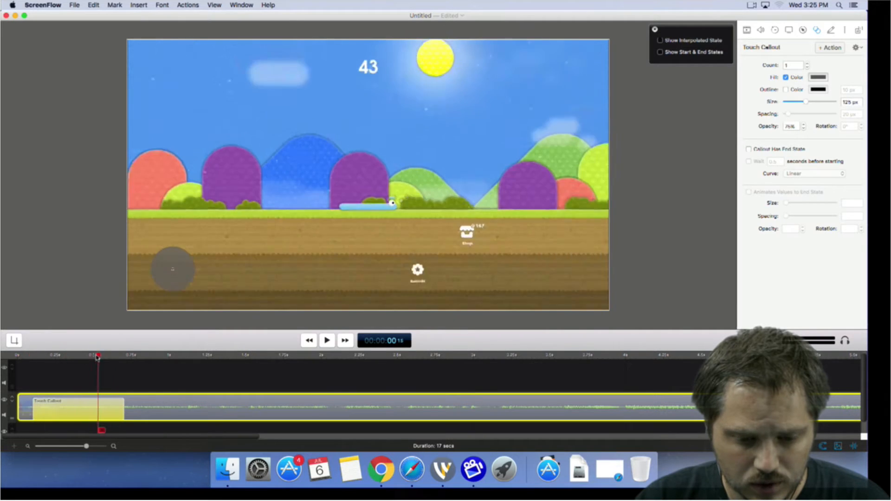
mouse_move(55, 355)
left_mouse_down()
mouse_move(33, 357)
mouse_move(72, 358)
left_mouse_up()
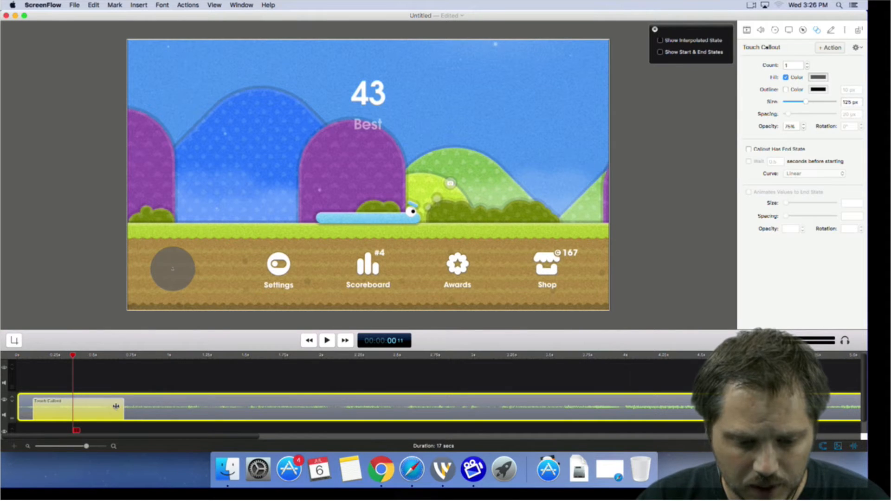
left_click_drag(116, 406, 76, 406)
Step: Deselect the clip and play it from the beginning twice to check the touch callout's timing
left_click_drag(32, 358, 9, 359)
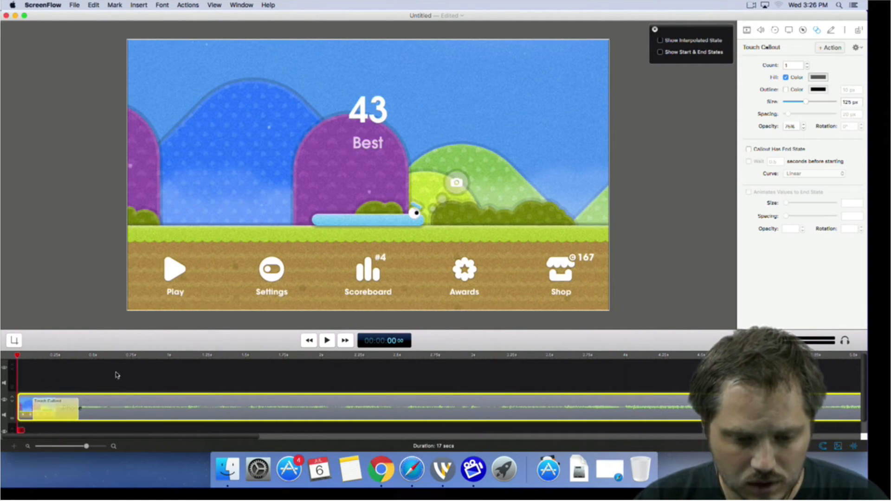
left_click(68, 383)
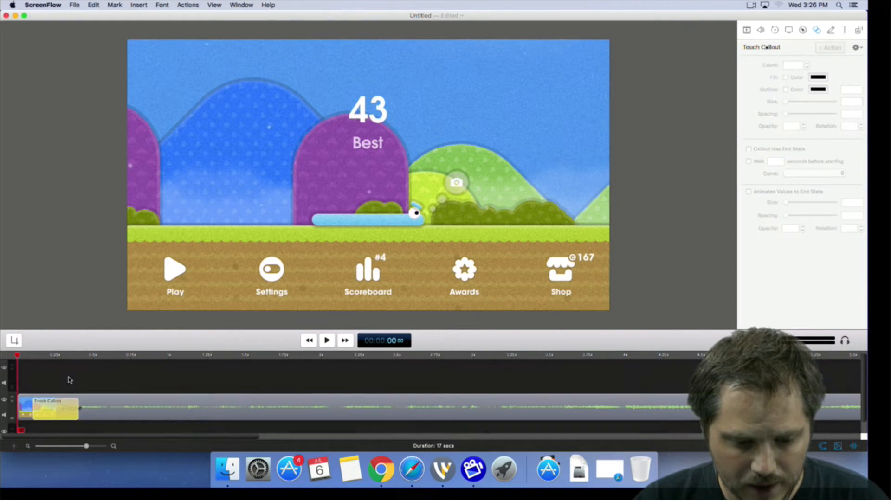
key("space")
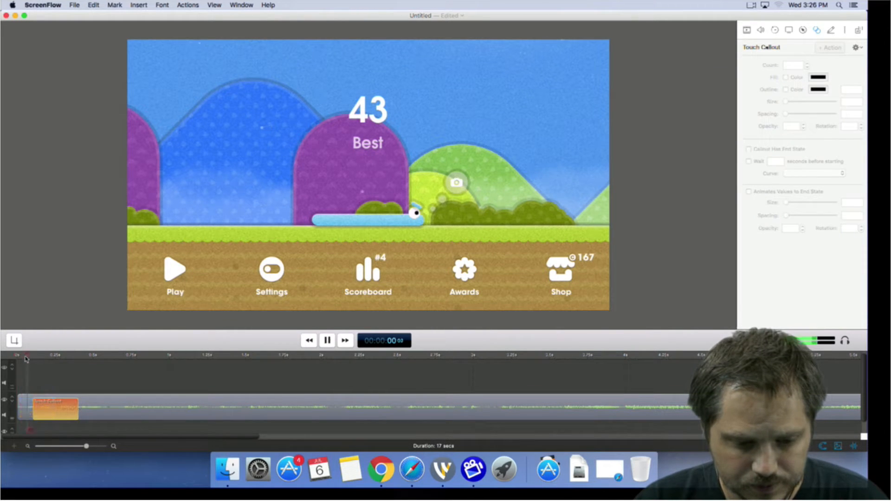
left_click(8, 358)
key("space")
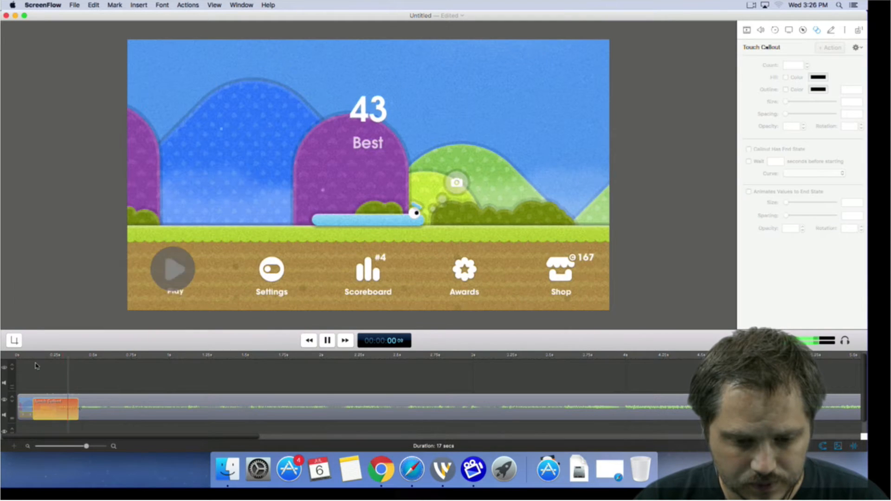
Step: Shift the iPhone clip about 1.2 seconds later, extend its start back to zero, and check the longer lead-in
left_click(156, 404)
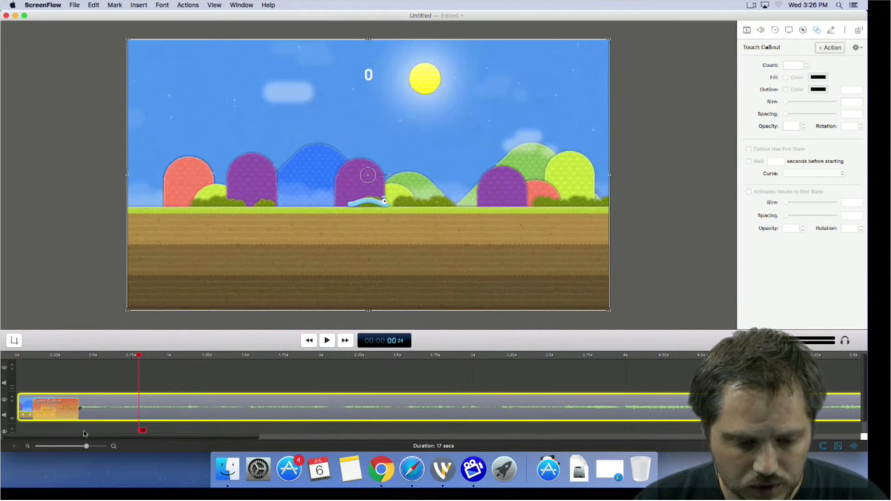
left_click_drag(87, 446, 76, 446)
left_click_drag(146, 398, 238, 398)
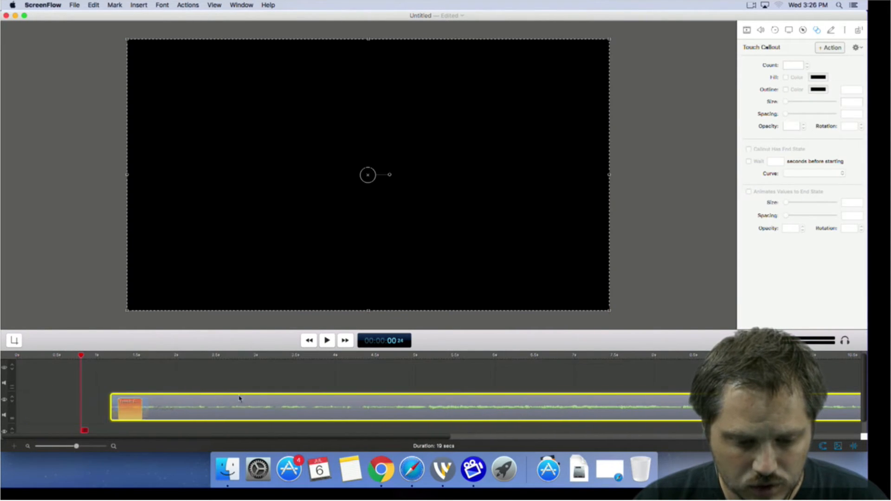
left_click_drag(112, 404, 18, 404)
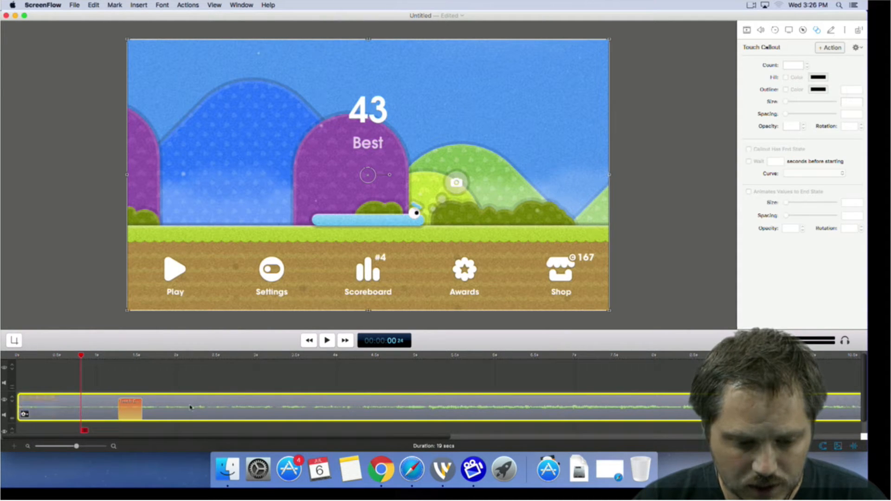
left_click_drag(80, 357, 18, 357)
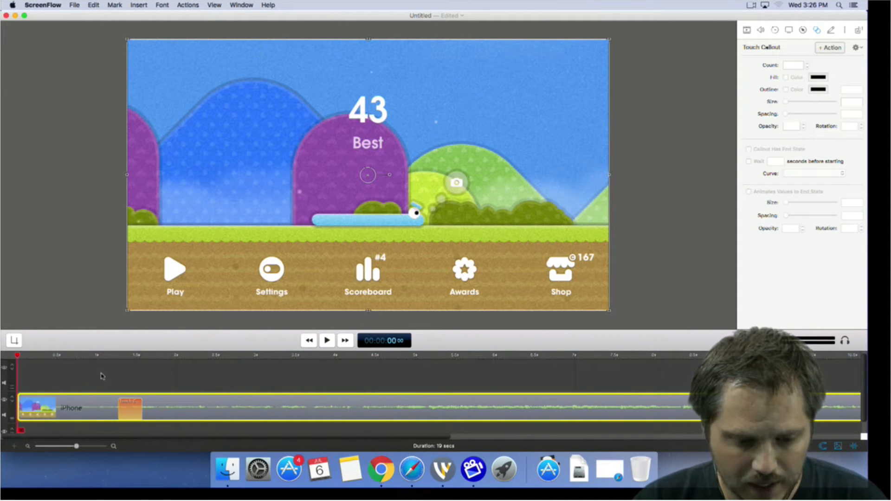
key("space")
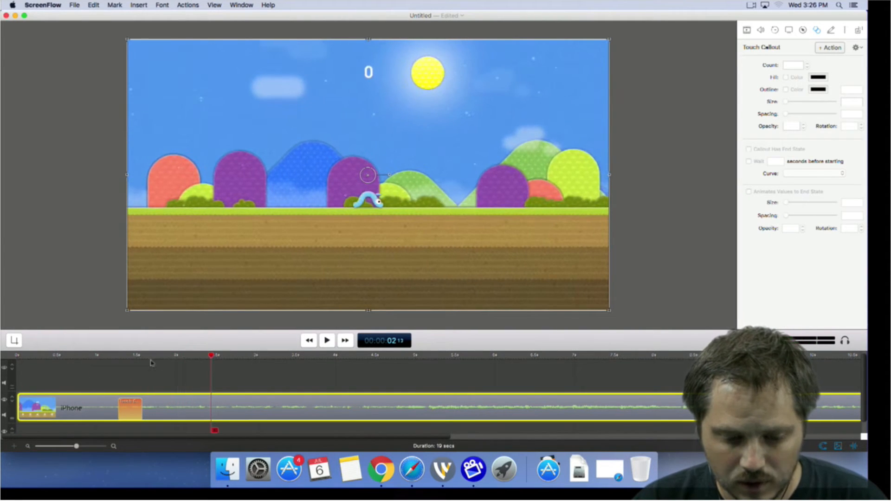
Step: Lengthen the touch callout so it starts at 00:00:01;05 and ends at about 1.75 seconds, playing it back to check the timing
left_click(75, 358)
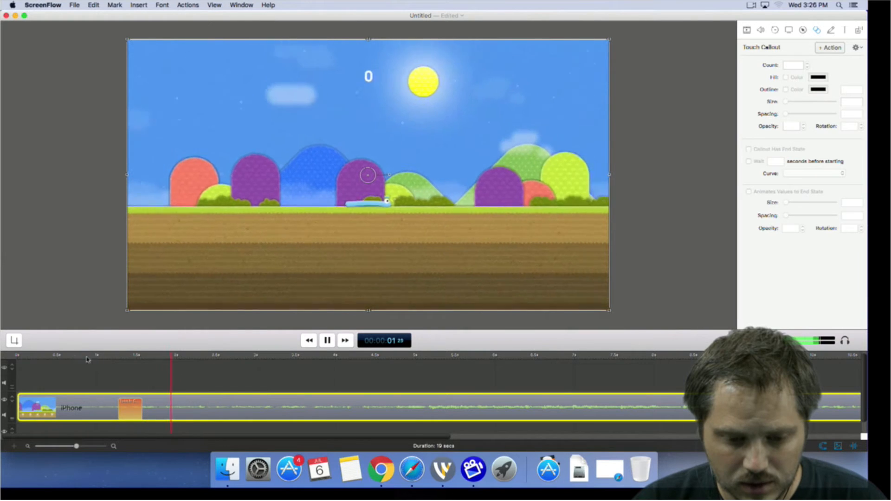
left_click(141, 407)
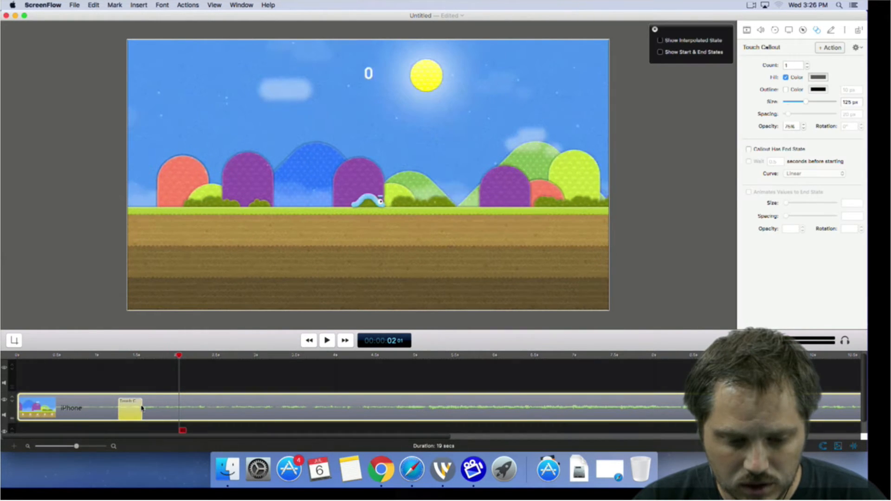
left_click_drag(118, 409, 111, 412)
left_click_drag(122, 357, 104, 358)
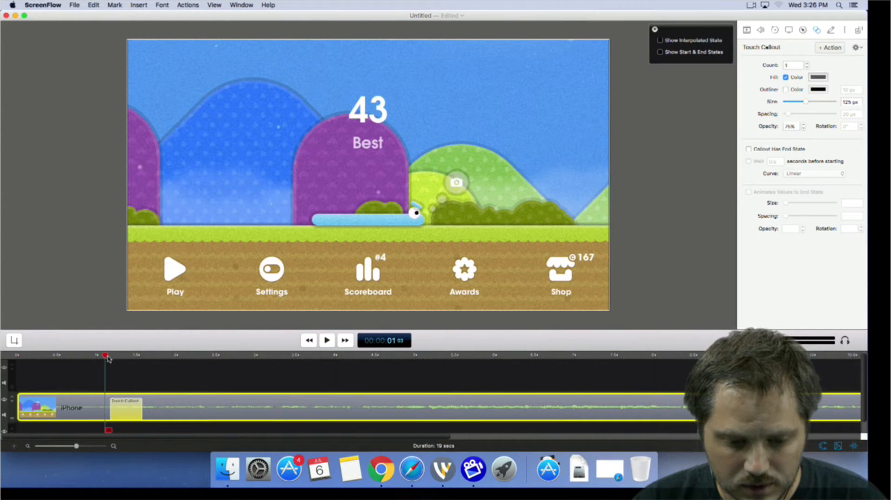
left_click(144, 374)
key("space")
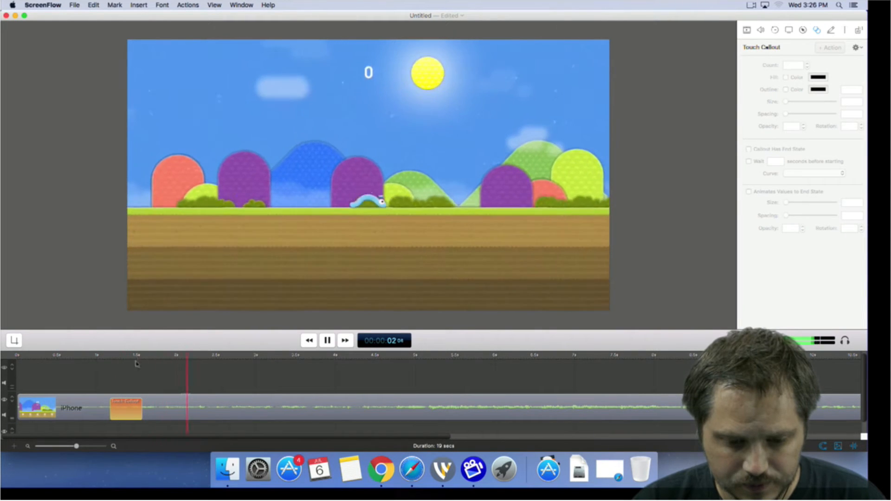
key("space")
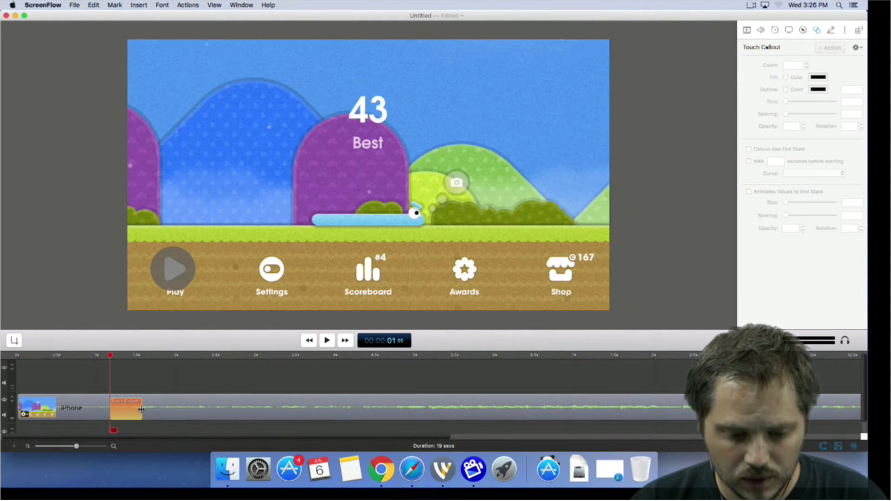
left_click_drag(141, 410, 155, 409)
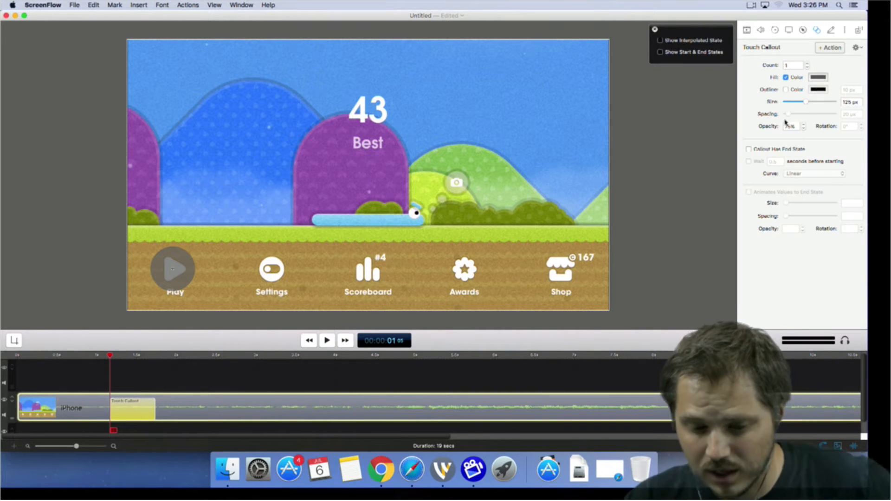
Step: Lighten the touch callout's fill from dark to light grey and play the callout back
left_click(818, 77)
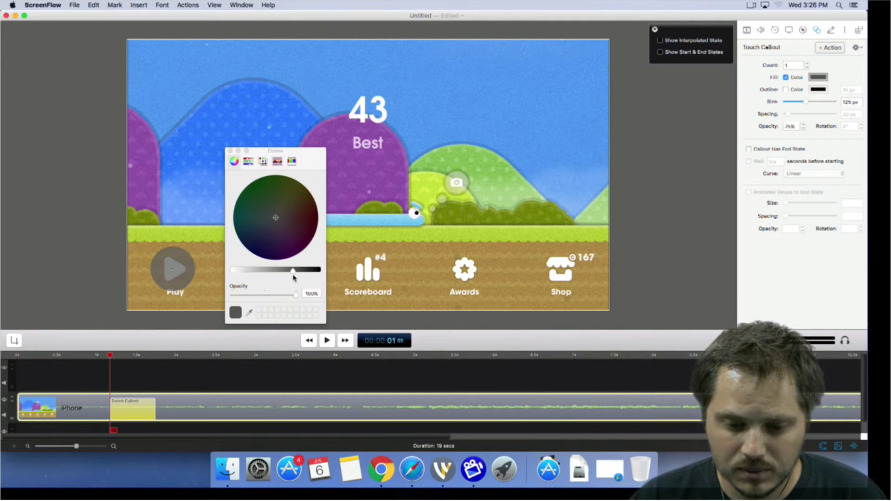
left_click_drag(294, 275, 255, 275)
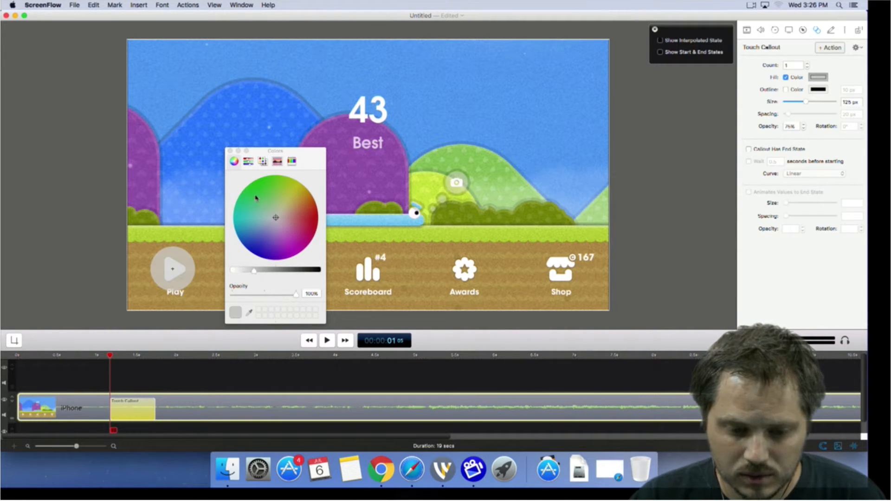
left_click(231, 151)
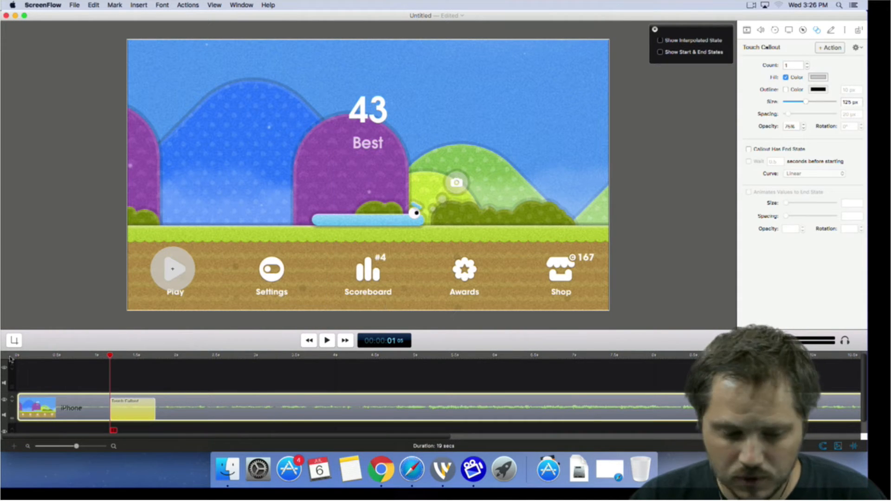
left_click(95, 356)
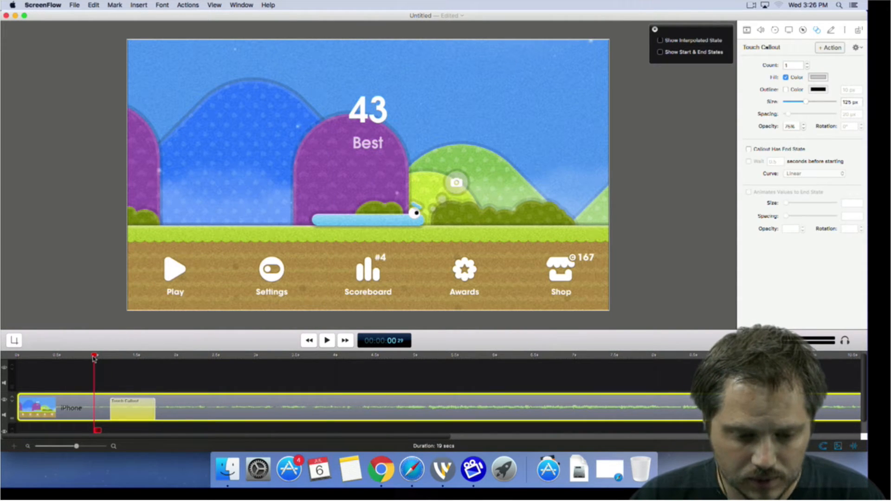
left_click(135, 378)
key("space")
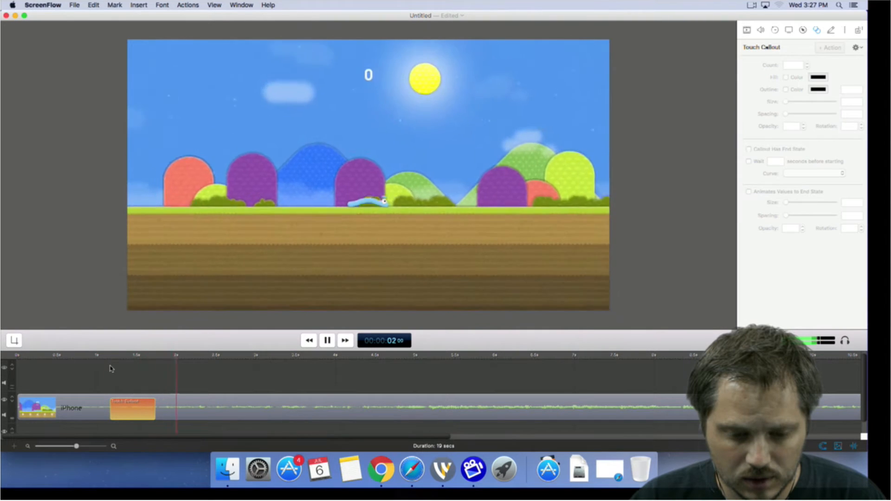
left_click(109, 357)
Step: Set the touch callout's fill color to white
left_click(141, 410)
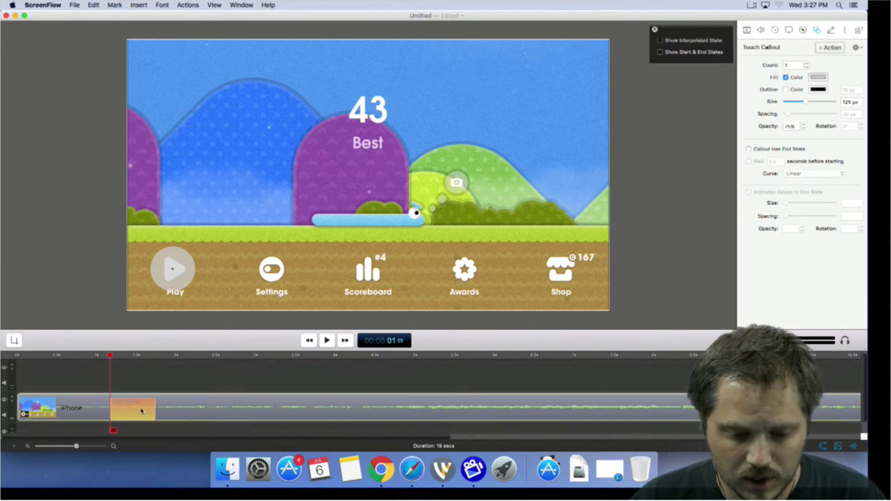
left_click(821, 80)
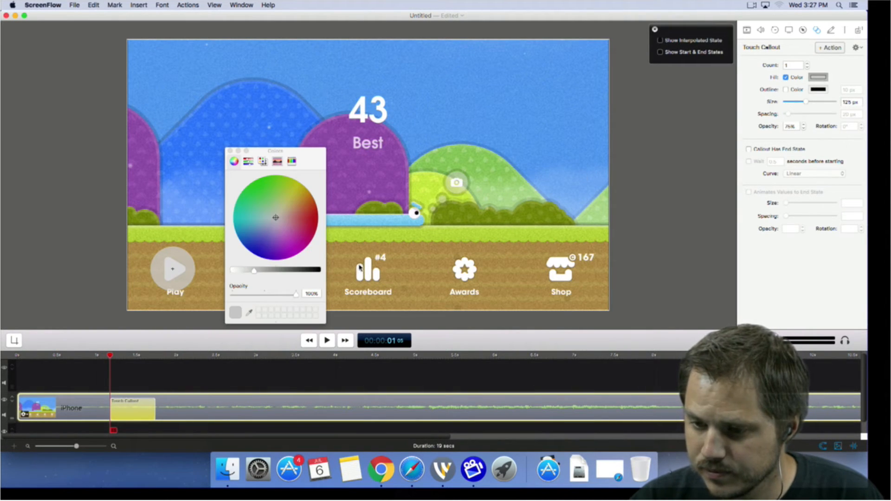
left_click_drag(253, 273, 235, 273)
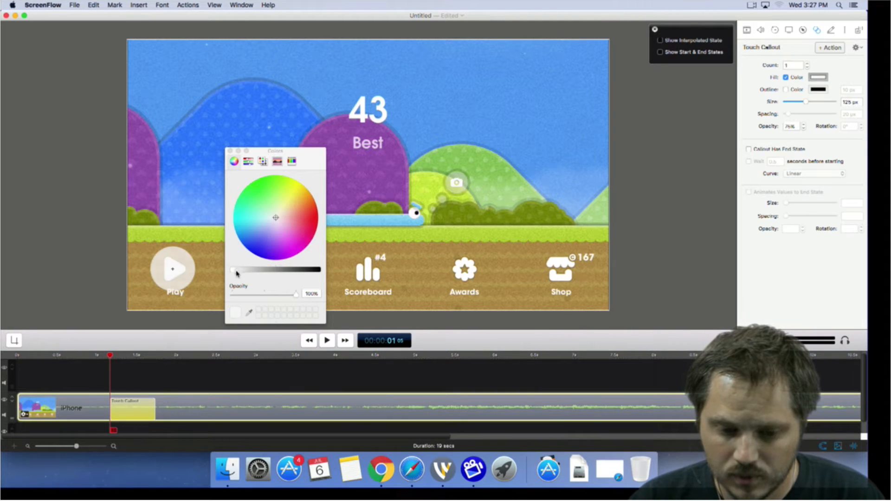
left_click(230, 151)
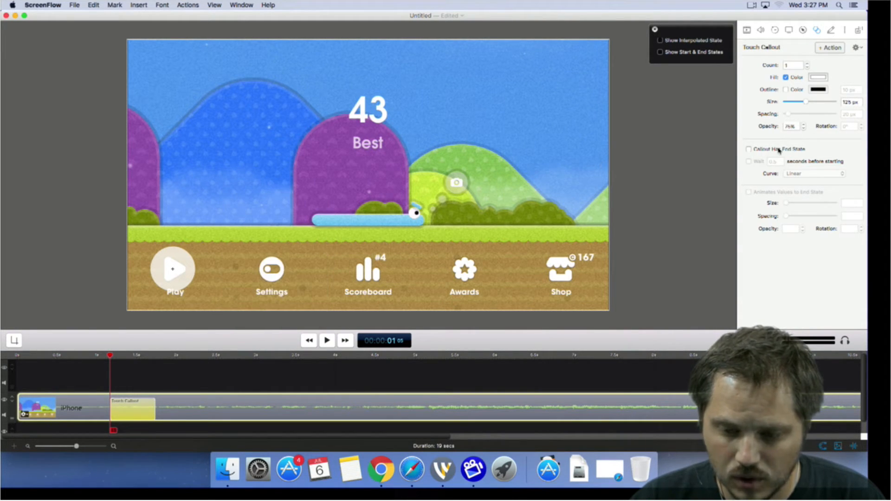
Step: Try a black 10 px outline on the touch callout, play it back, and turn the outline off again
left_click(786, 89)
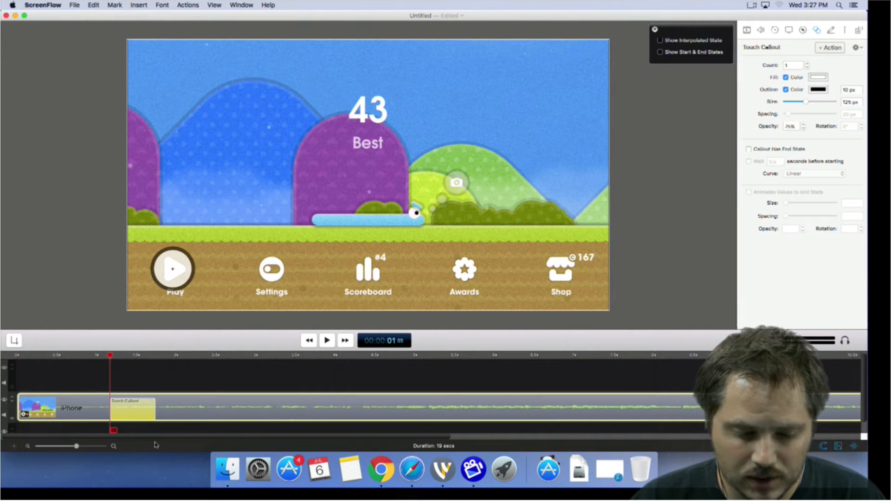
left_click(94, 368)
left_click(100, 356)
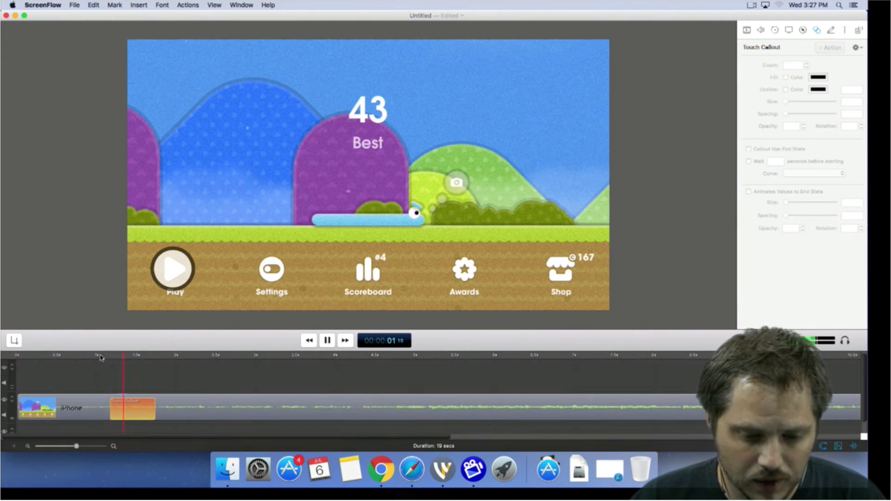
key("space")
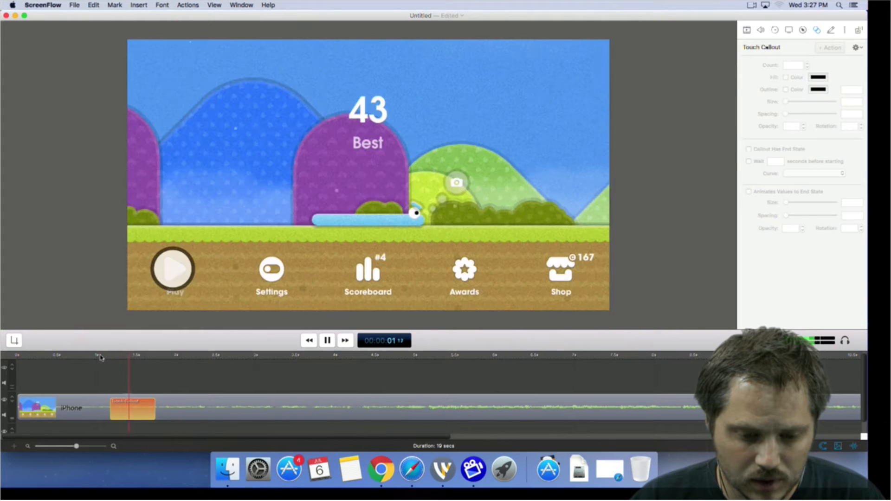
key("space")
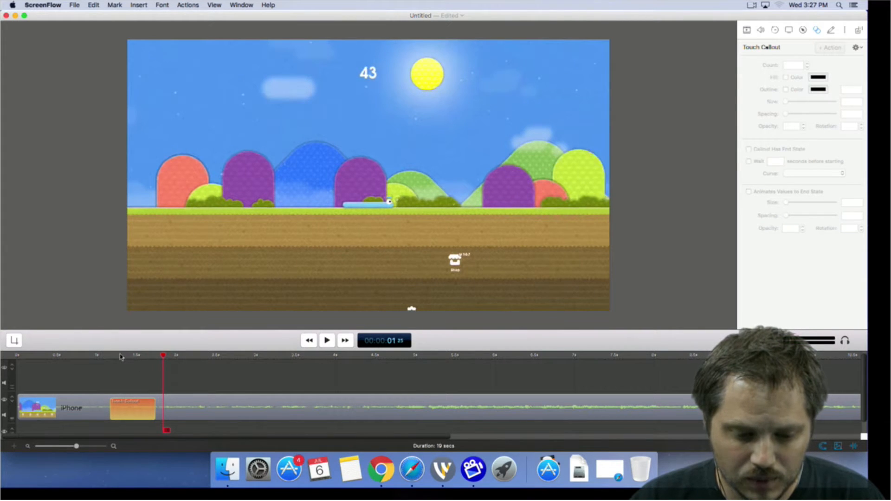
left_click(111, 356)
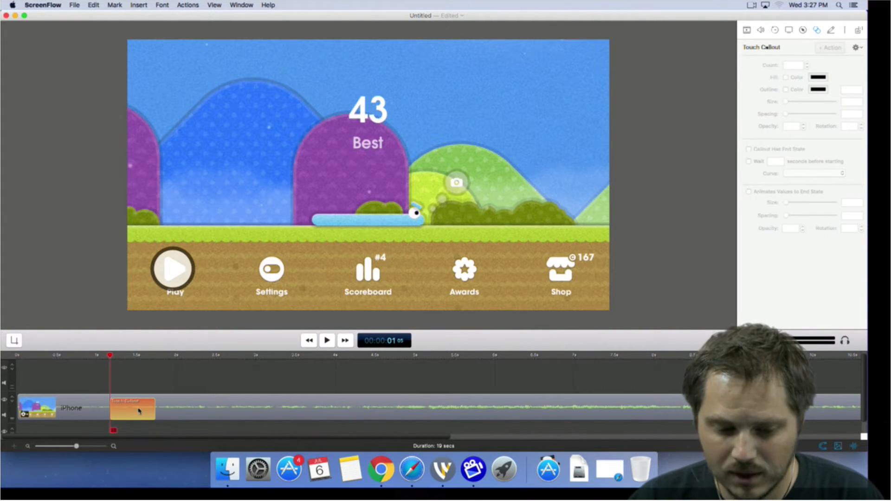
left_click(134, 409)
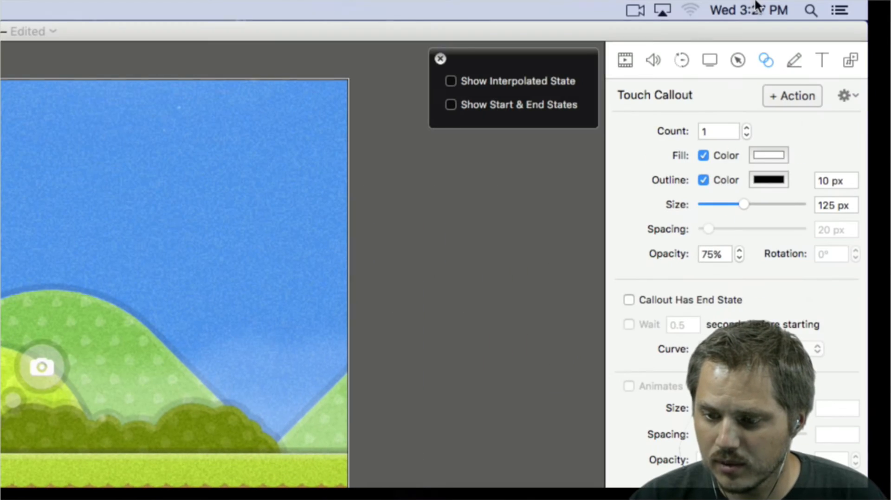
left_click(703, 181)
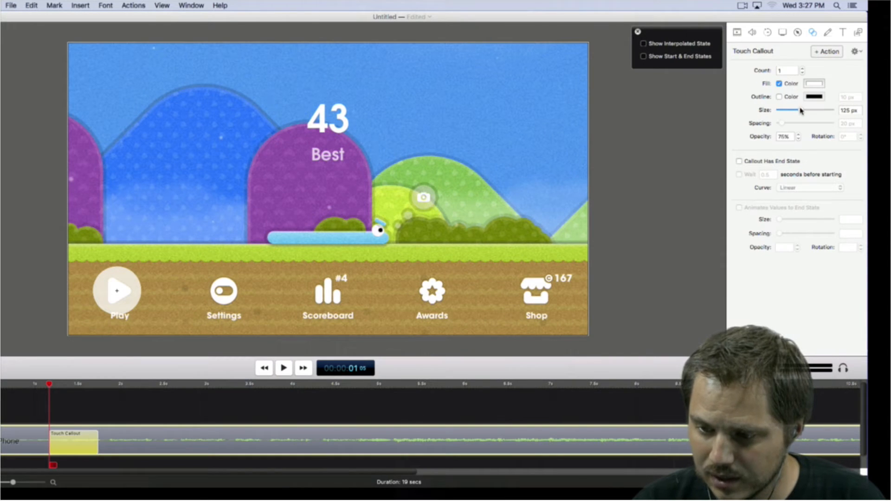
Step: Reduce the touch callout's size to about 98 px and play it twice from just before its start to check it
left_click_drag(800, 110, 795, 111)
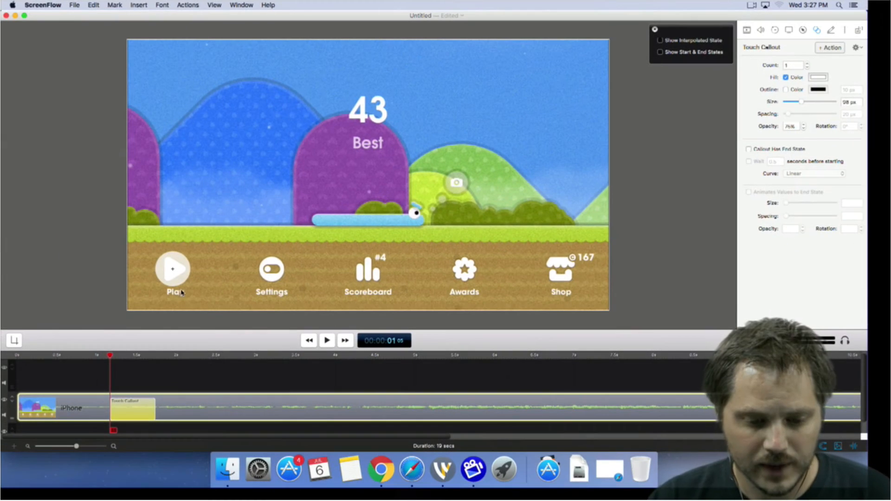
left_click(100, 356)
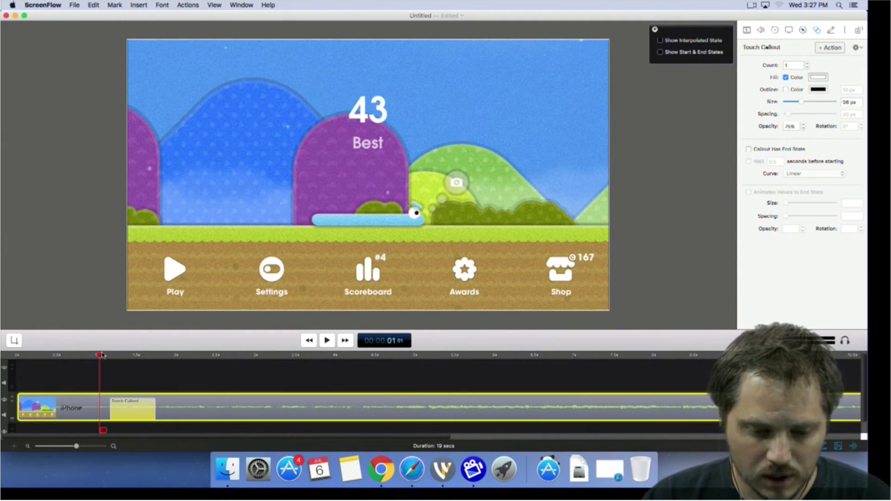
left_click(111, 356)
left_click(101, 359)
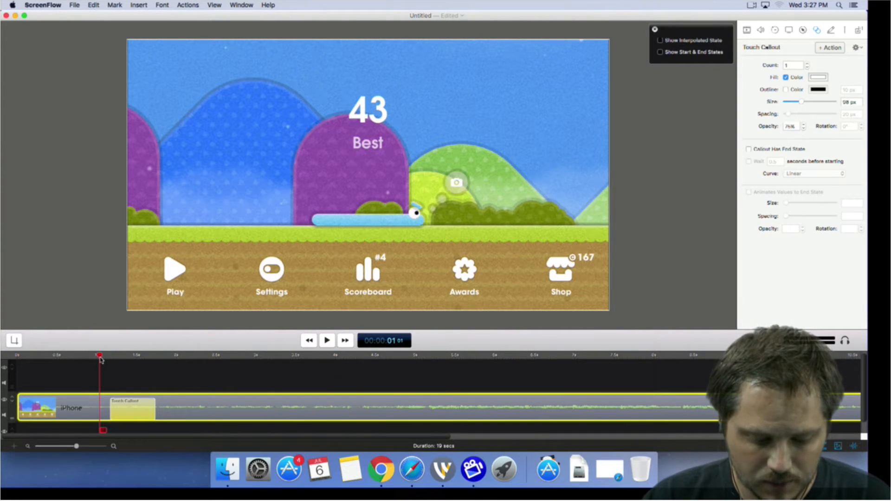
left_click(123, 373)
key("space")
key("space")
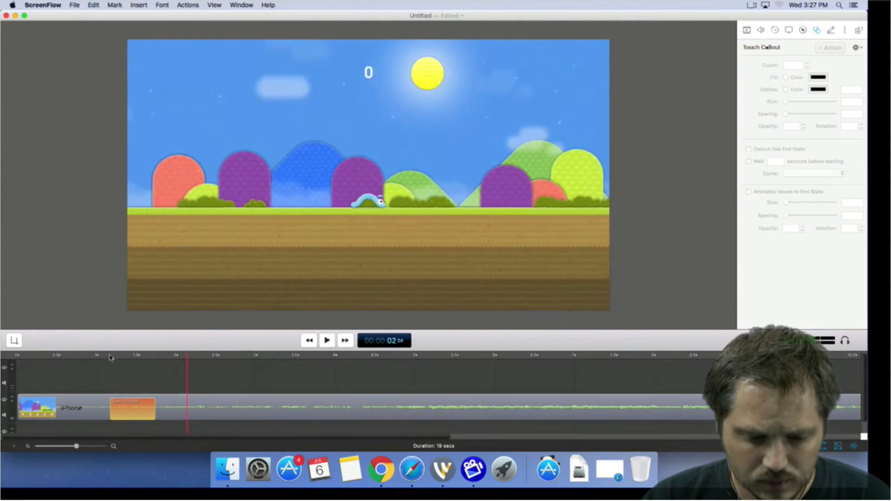
left_click(97, 357)
key("space")
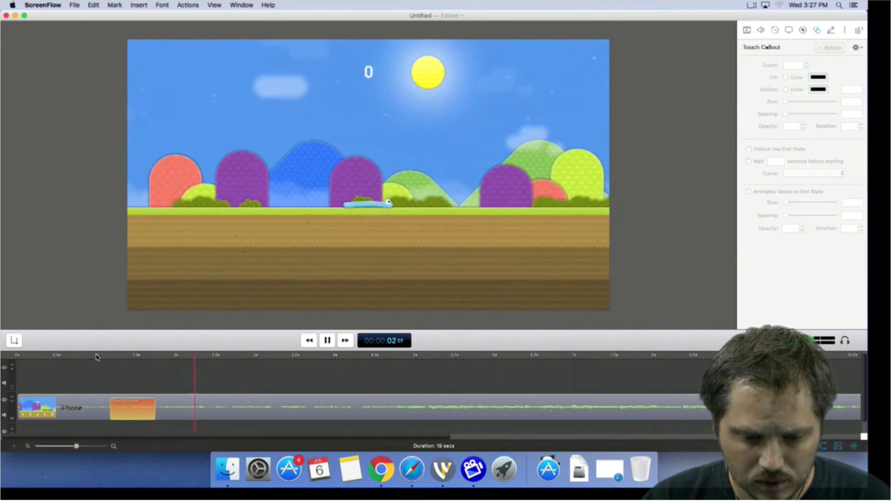
key("space")
Step: Play on to the worm's first jump, set the playhead just before it at 00:00:03;08, and select the iPhone clip
key("space")
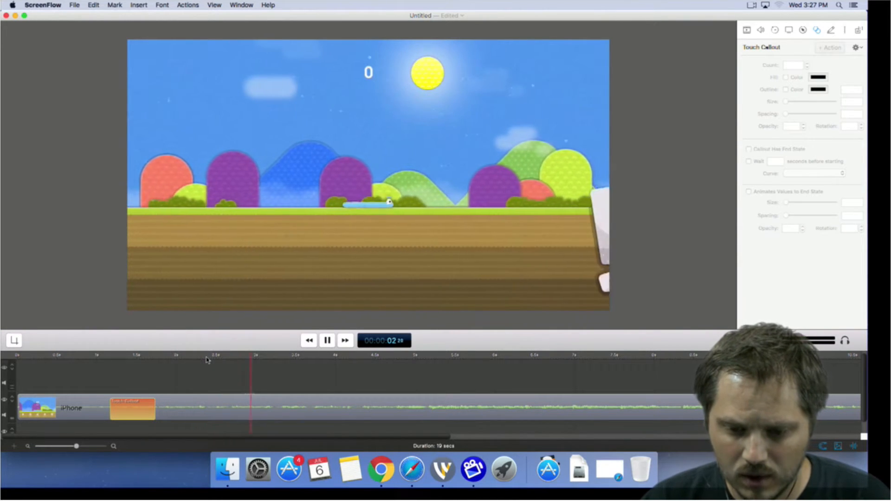
key("space")
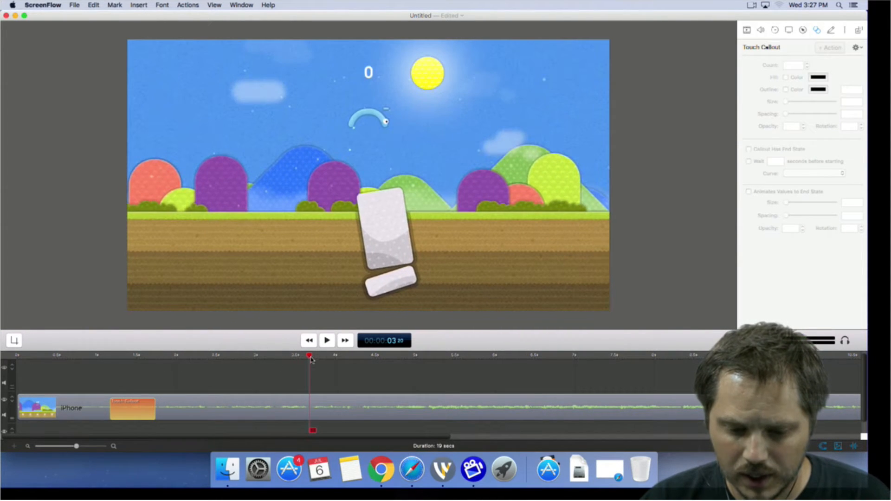
left_click_drag(311, 359, 278, 359)
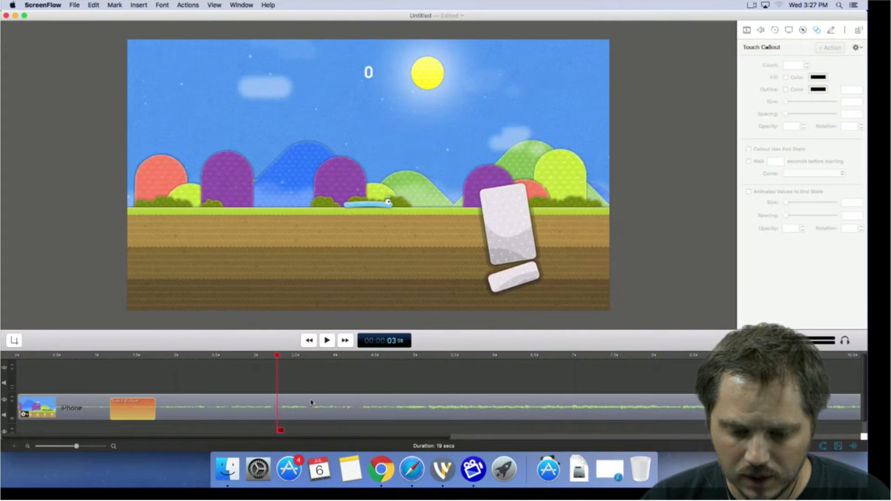
left_click(311, 401)
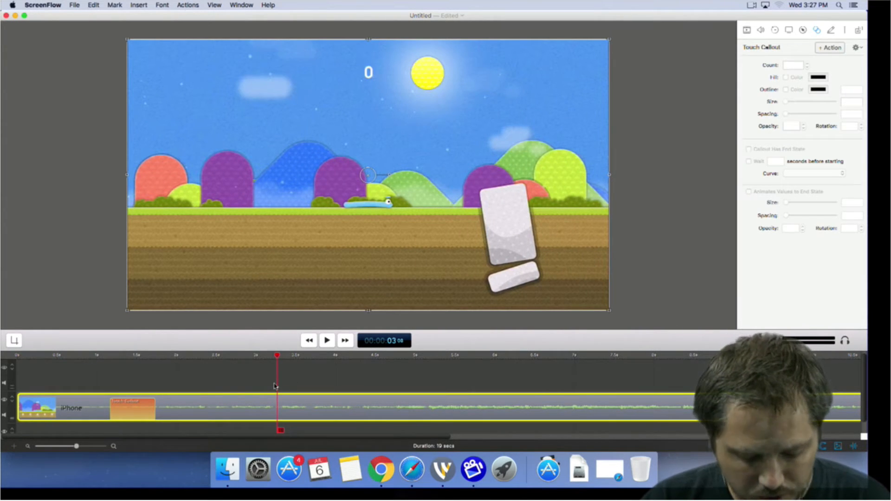
left_click(171, 4)
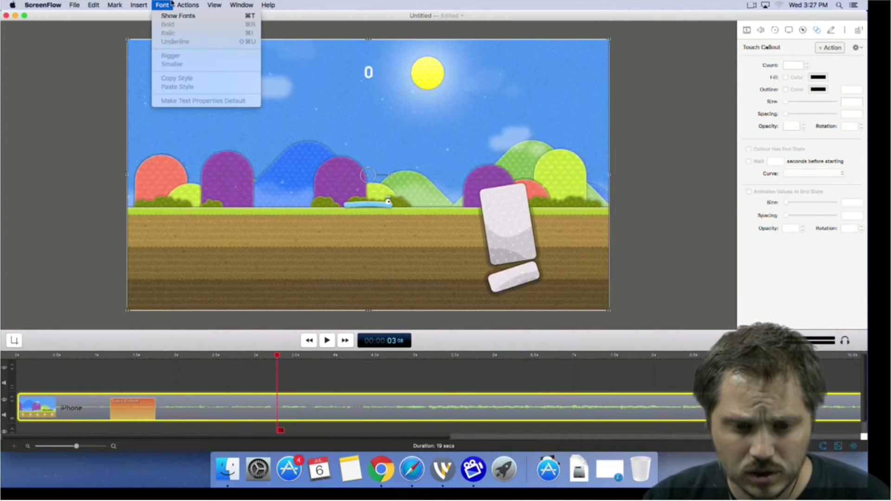
mouse_move(119, 5)
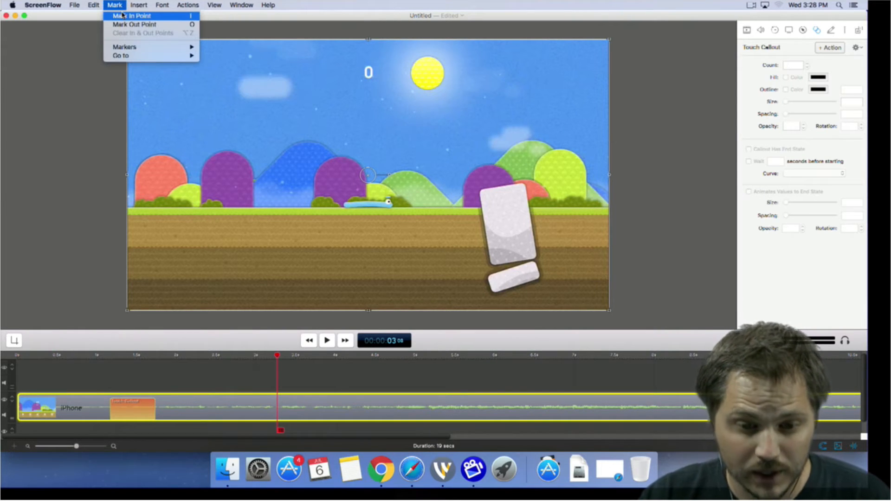
mouse_move(153, 47)
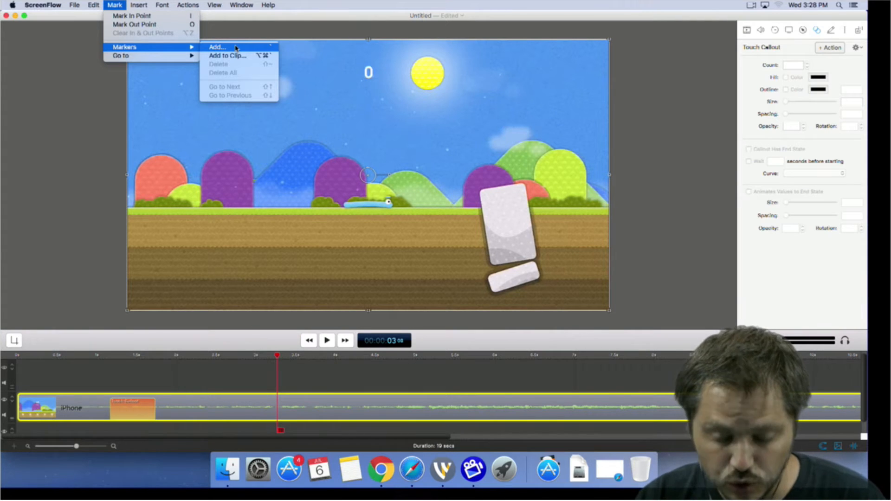
left_click(163, 5)
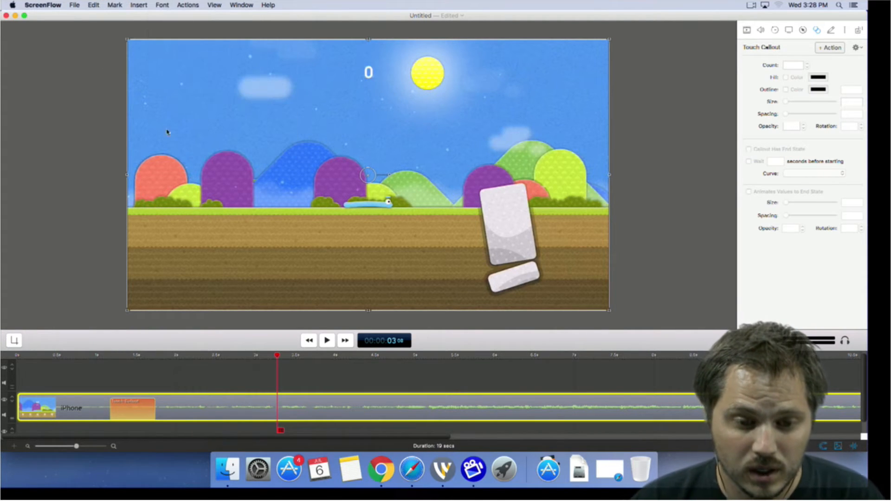
Step: Fit the whole timeline in view and add a marker named "1st Jump" at 00:00:03;21
key("super+Right")
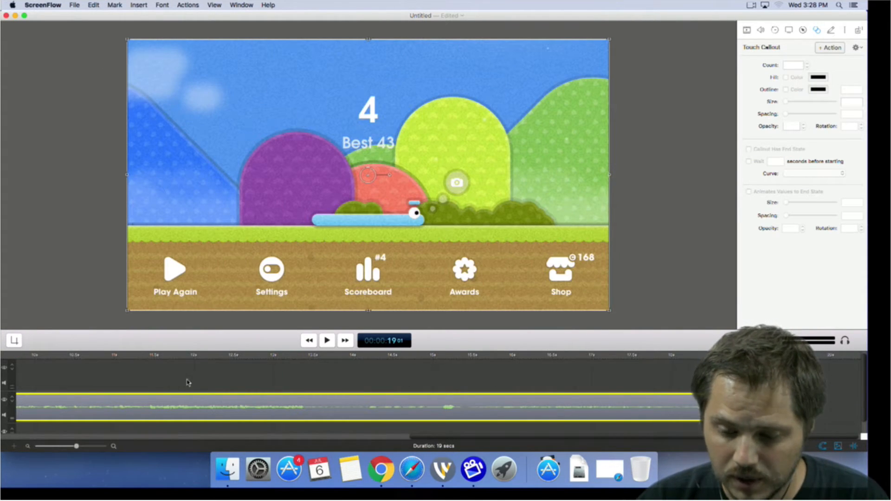
key("super+slash")
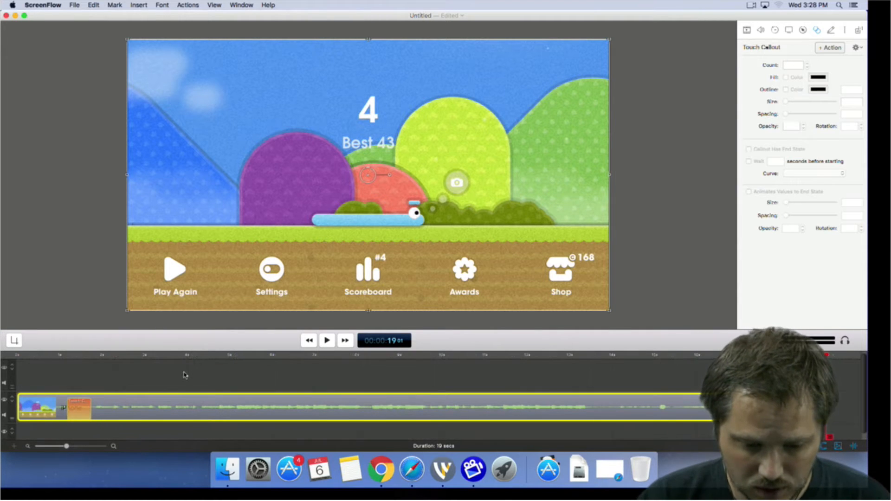
left_click(197, 371)
mouse_move(175, 357)
left_mouse_down()
mouse_move(190, 357)
mouse_move(167, 357)
left_mouse_up()
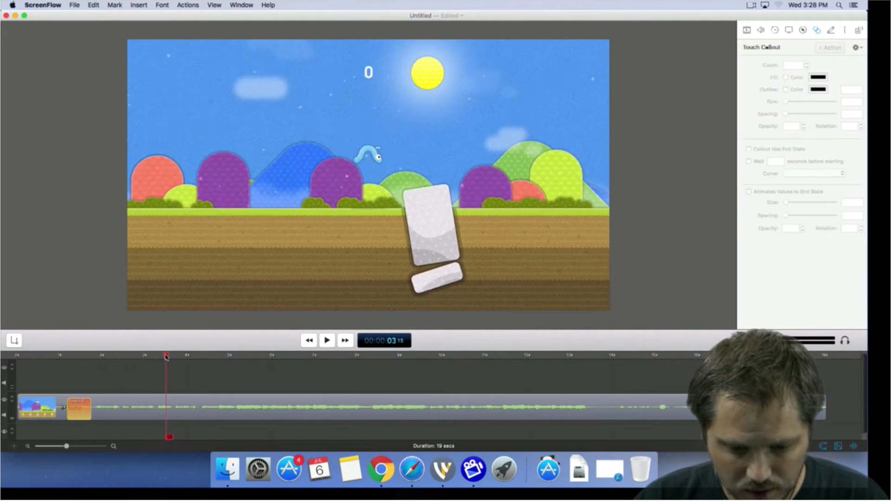
key("super+Right")
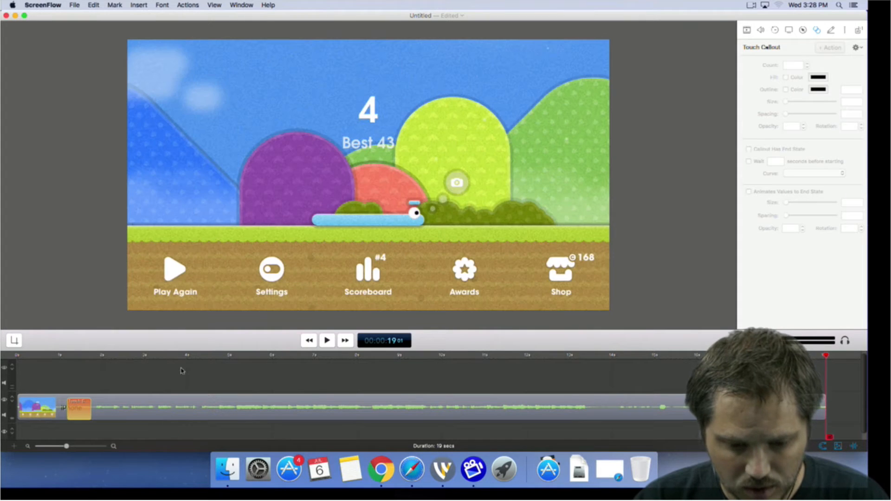
left_click(181, 403)
left_click_drag(166, 357, 175, 357)
left_click(115, 5)
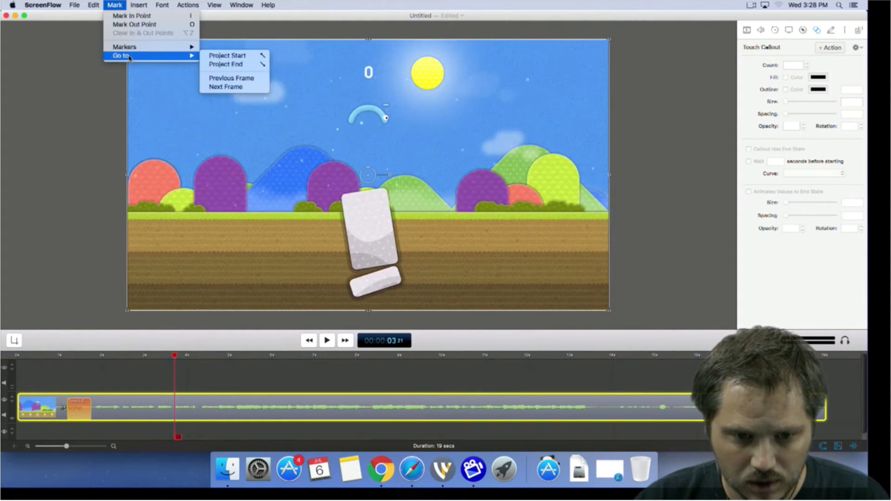
mouse_move(186, 47)
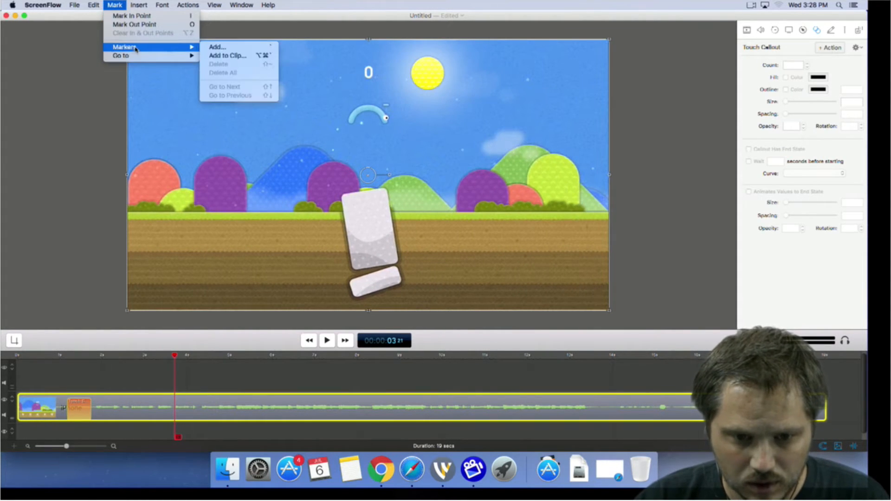
left_click(259, 48)
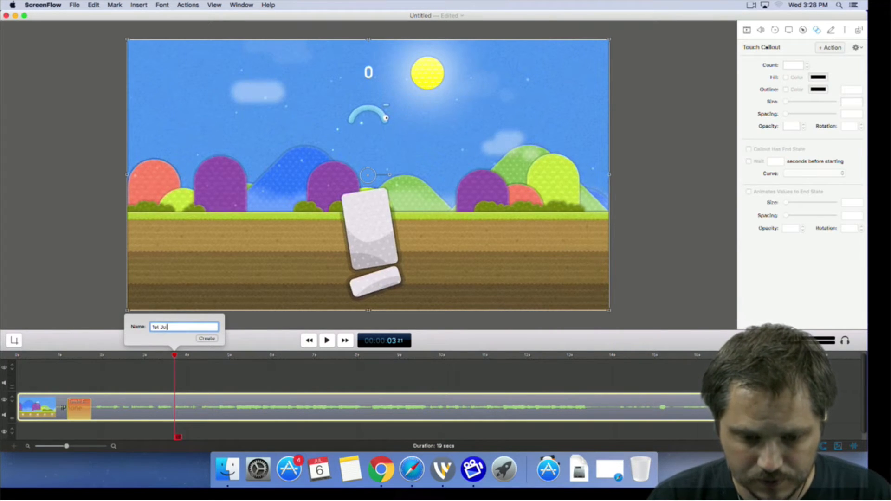
key("Return")
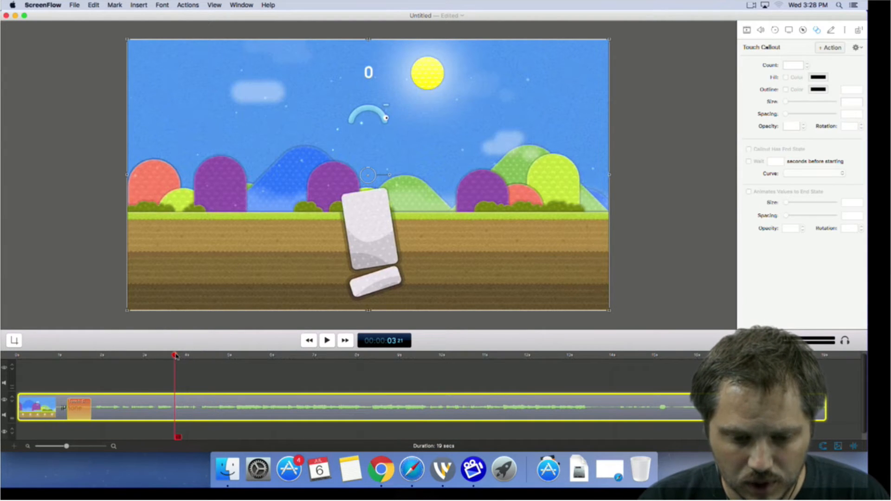
Step: Add a marker named "2nd jump" at 00:00:04;27, just before the worm's second jump
mouse_move(189, 361)
left_mouse_down()
mouse_move(330, 357)
mouse_move(172, 356)
left_mouse_up()
left_click_drag(181, 355, 226, 356)
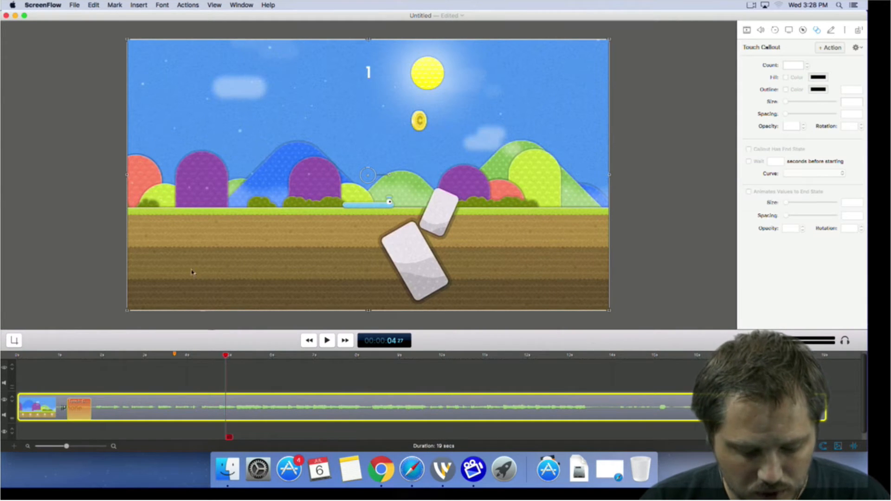
left_click(115, 5)
mouse_move(146, 47)
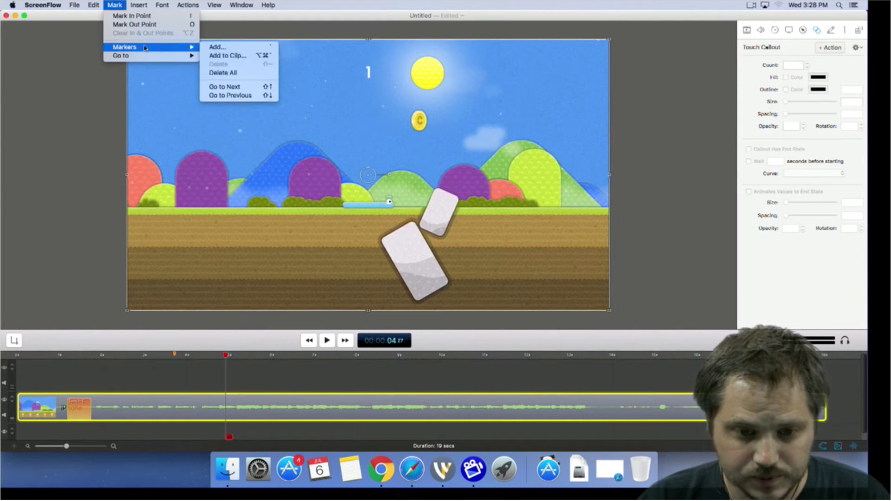
left_click(224, 48)
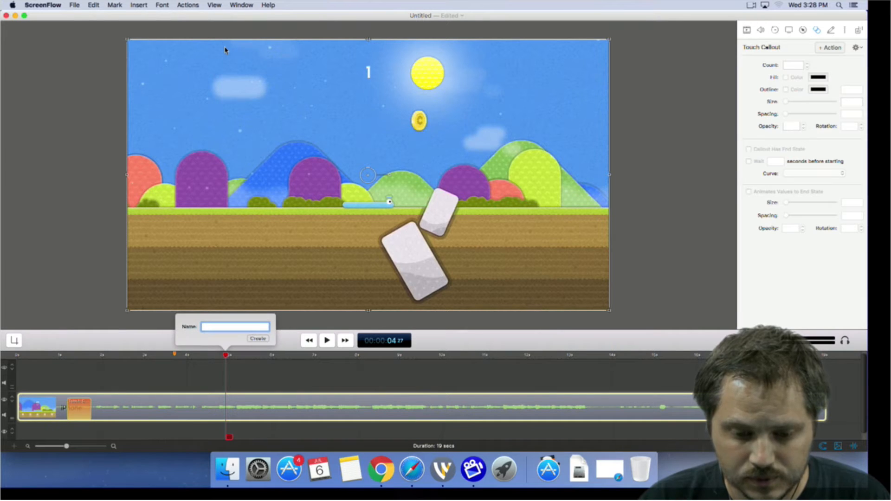
type("2nd ")
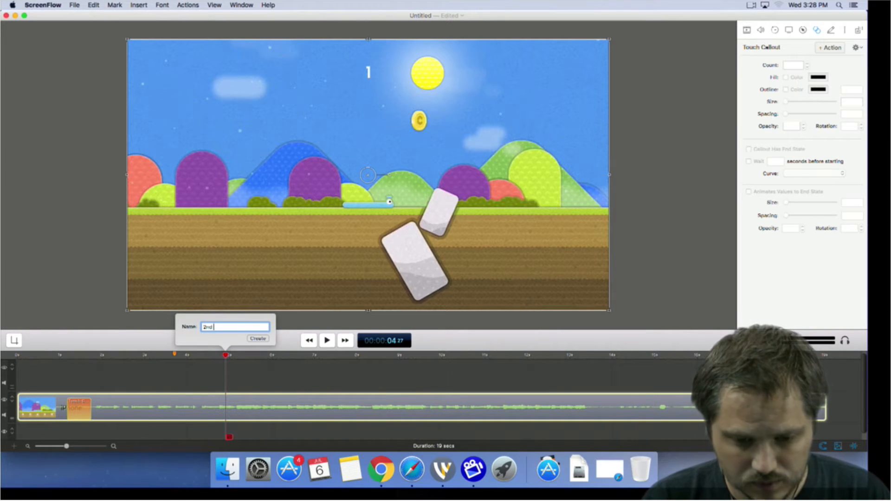
type("jump")
key("Return")
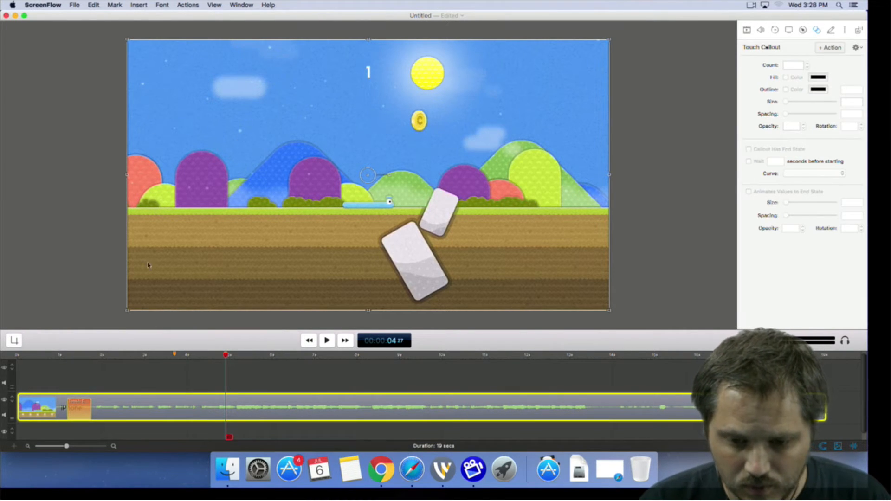
Step: Add a marker named "Dive" at 00:00:07;01, where the worm reaches the sunflower
left_click_drag(191, 355, 316, 358)
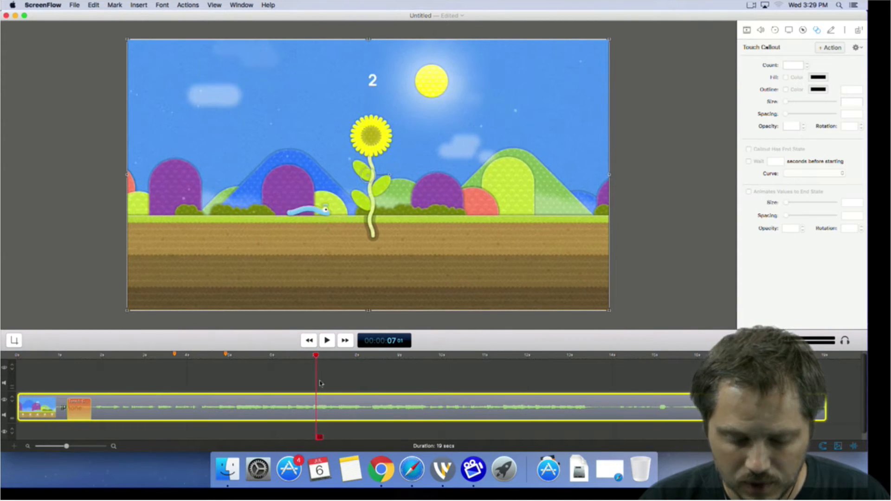
key("End")
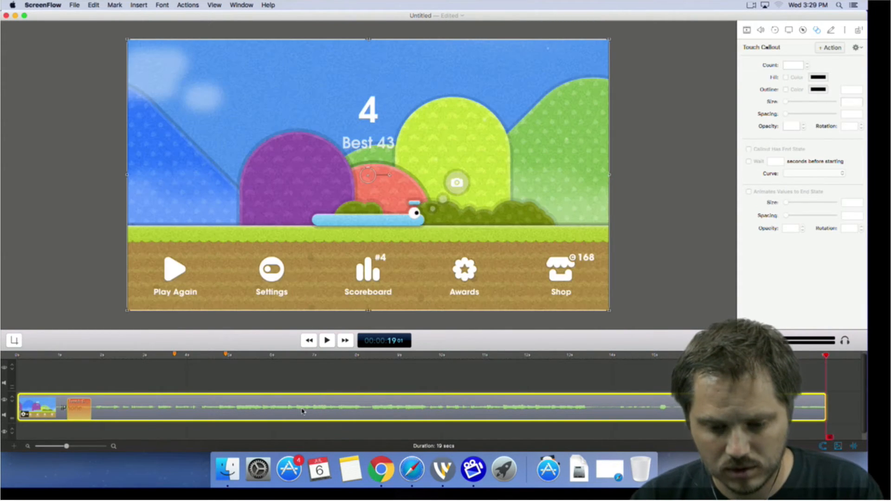
left_click(323, 355)
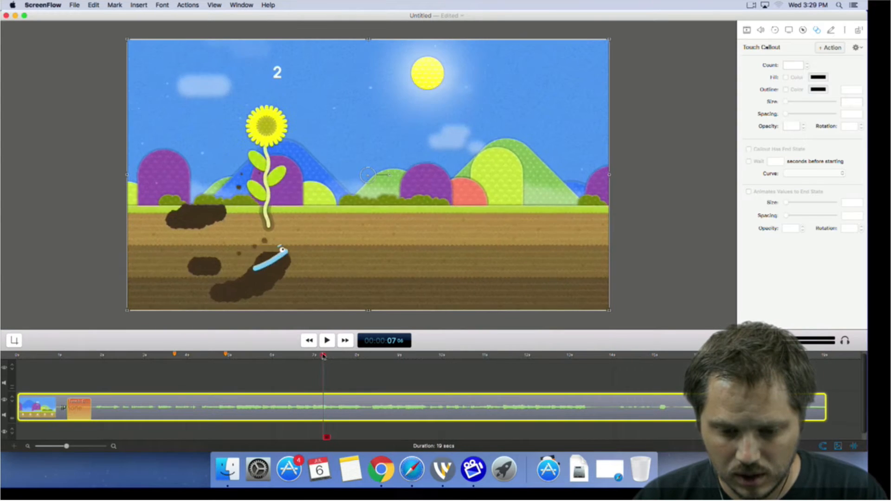
left_click_drag(323, 356, 316, 356)
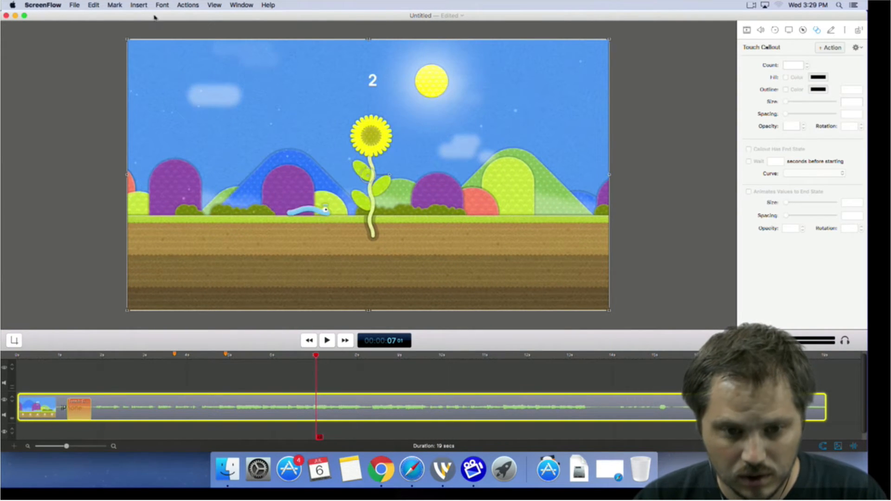
left_click(139, 6)
mouse_move(137, 49)
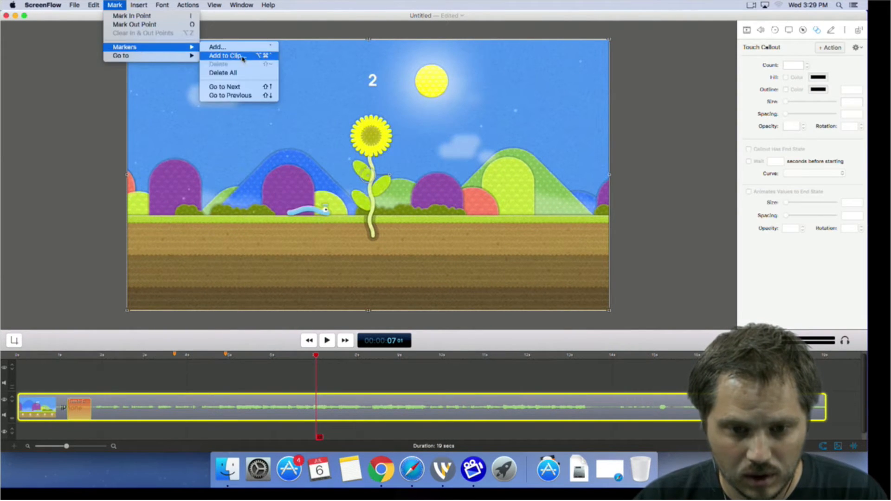
left_click(247, 49)
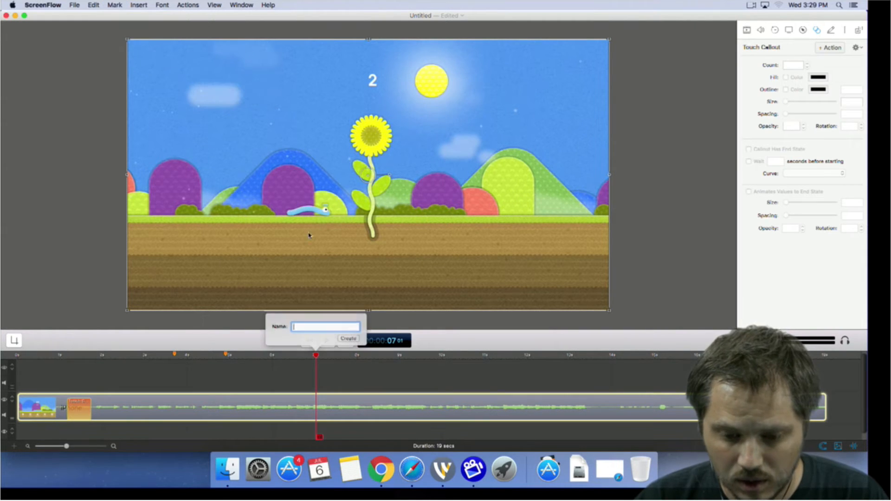
type("c")
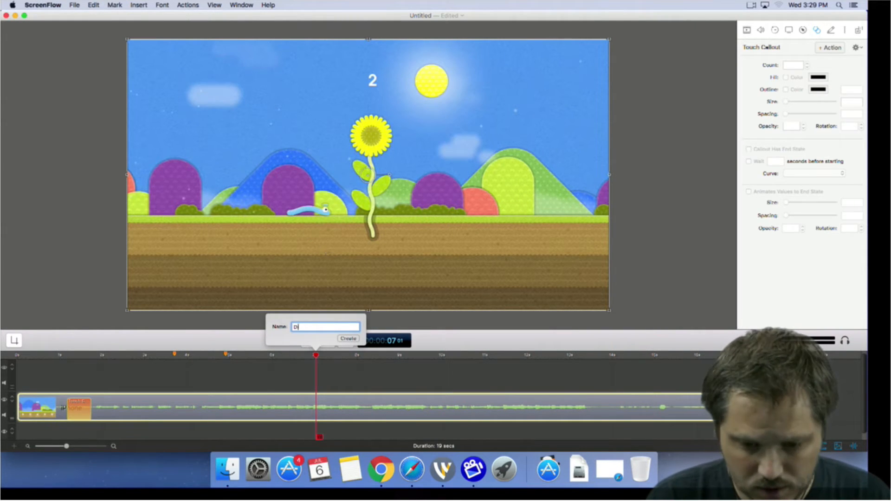
type("ive")
key("Return")
Step: Add another marker named "Dive" at 00:00:08;12, as the worm approaches the next stone blocks
mouse_move(316, 355)
left_mouse_down()
mouse_move(402, 358)
mouse_move(375, 356)
left_mouse_up()
left_click(175, 4)
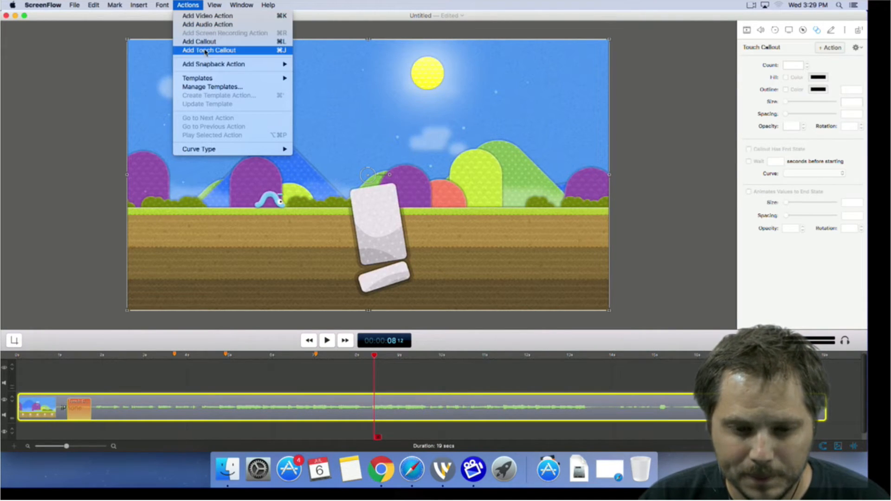
mouse_move(115, 5)
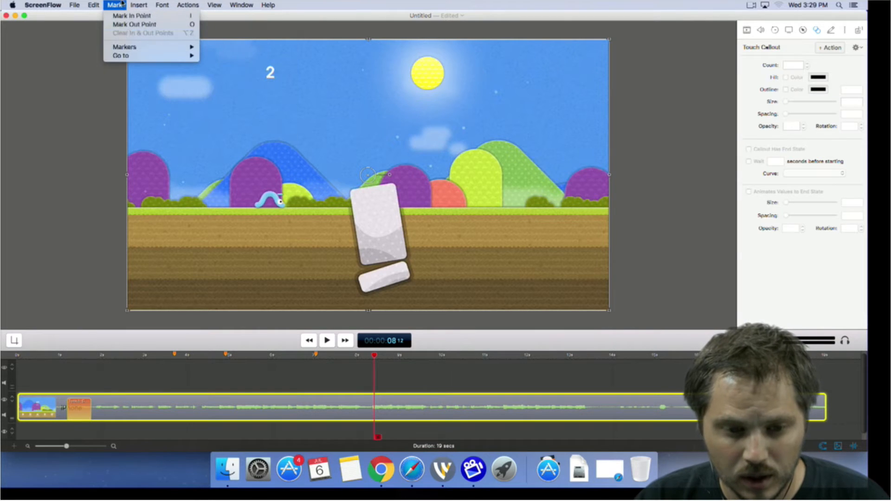
mouse_move(132, 47)
left_click(237, 47)
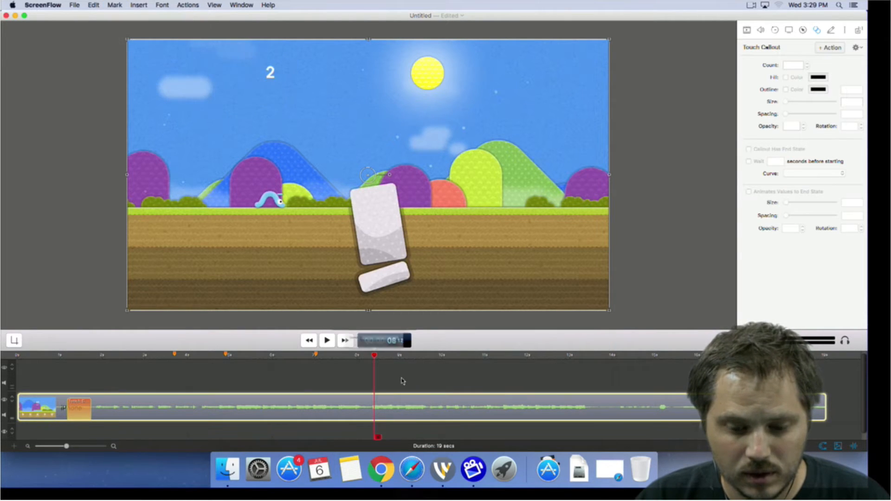
type("Dive")
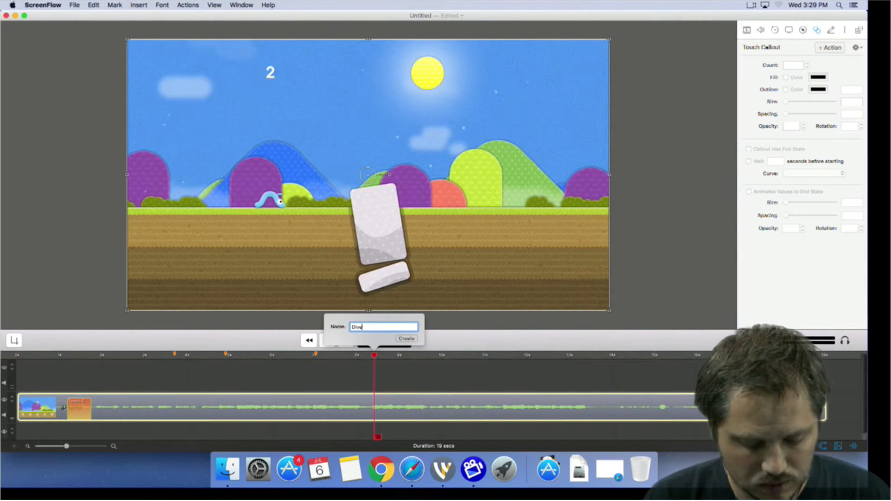
key("Return")
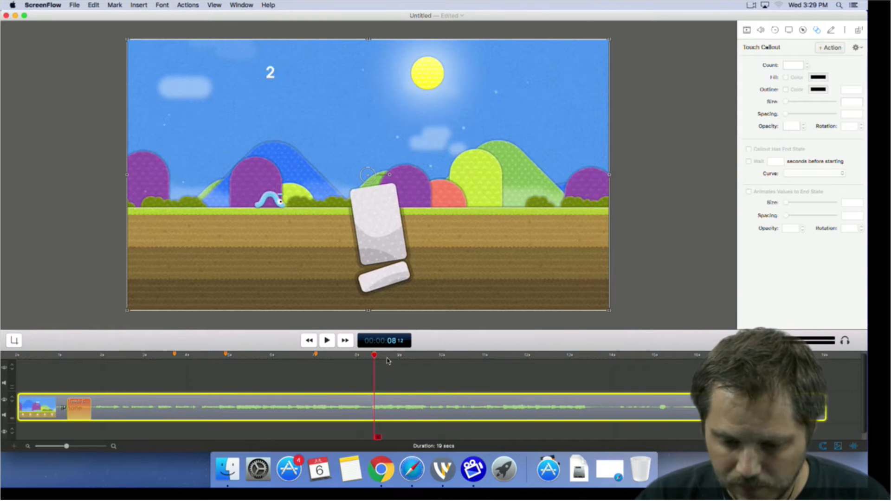
Step: Return the playhead to the first jump marker at 00:00:03;21
left_click(467, 355)
left_click_drag(468, 356, 175, 356)
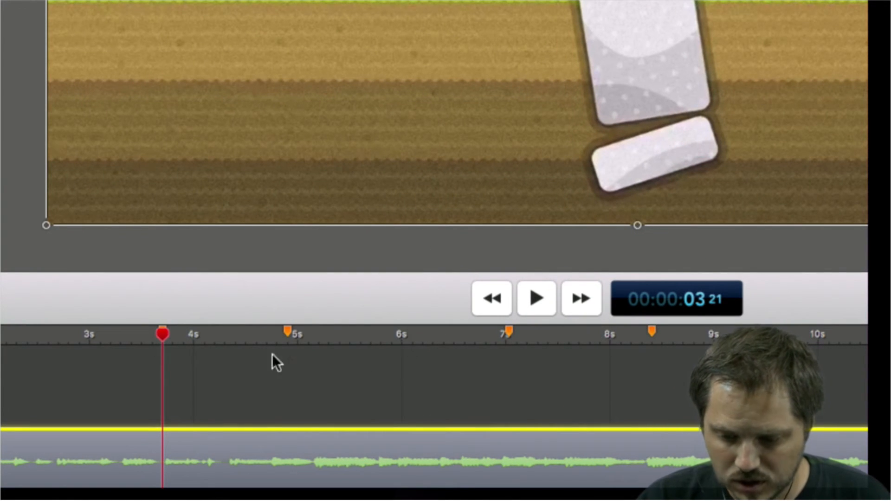
left_click_drag(132, 334, 155, 330)
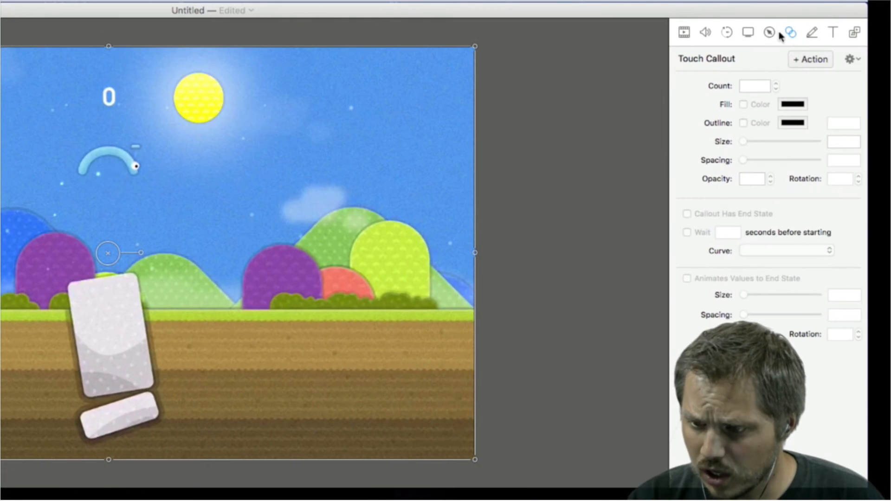
Step: Try a default touch callout on the iPhone clip at the first jump marker, undo it, and look through the action templates
left_click(808, 59)
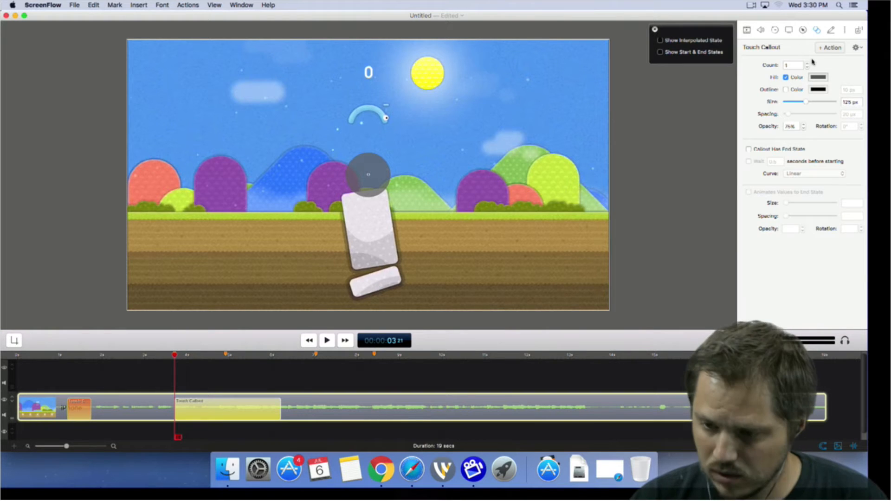
key("super+z")
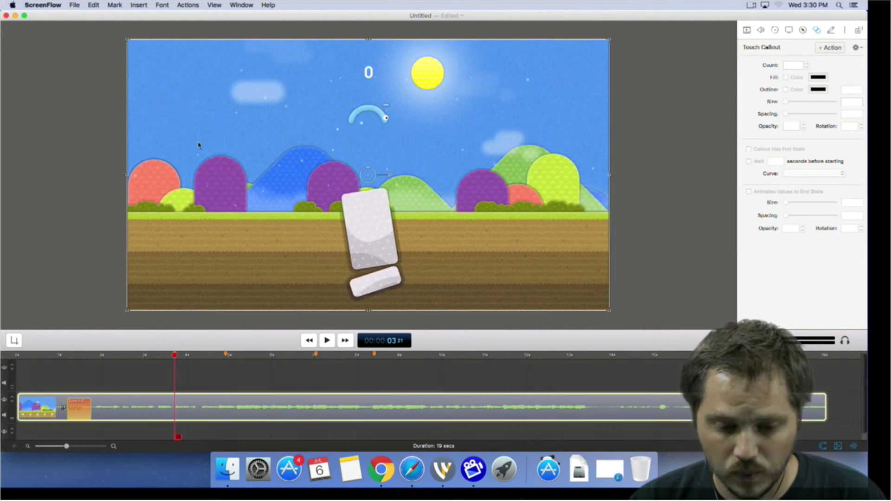
left_click(191, 5)
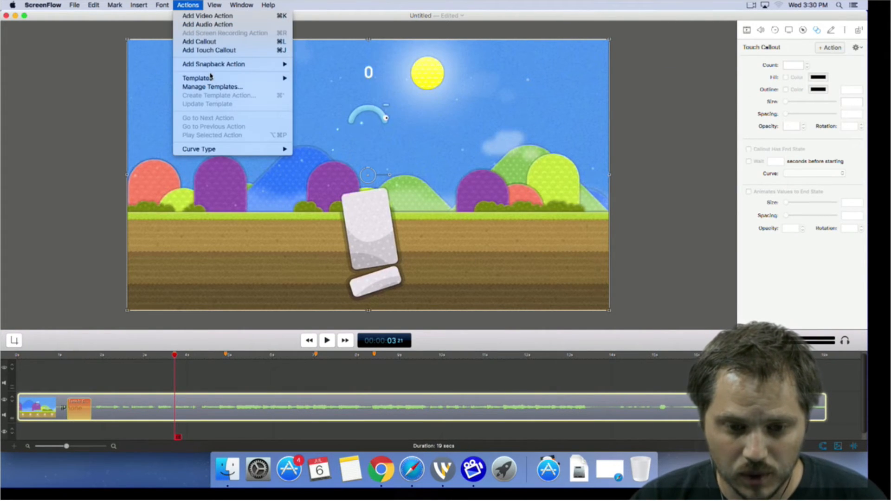
mouse_move(210, 78)
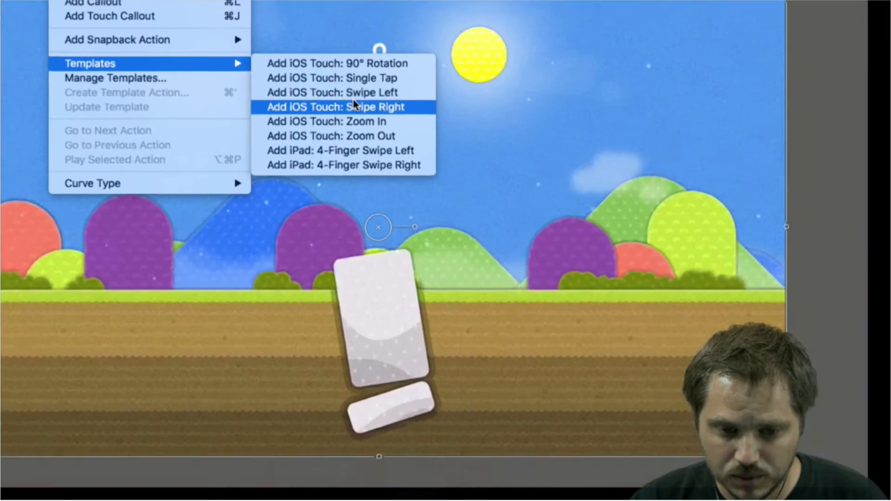
mouse_move(215, 5)
left_click(82, 9)
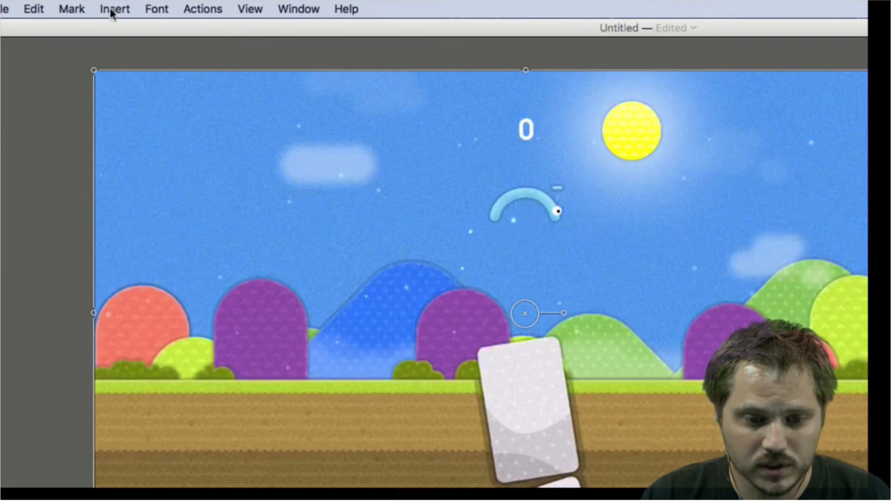
Step: Add the iOS Touch: Zoom Out template action to the iPhone clip at the first jump marker
left_click(198, 13)
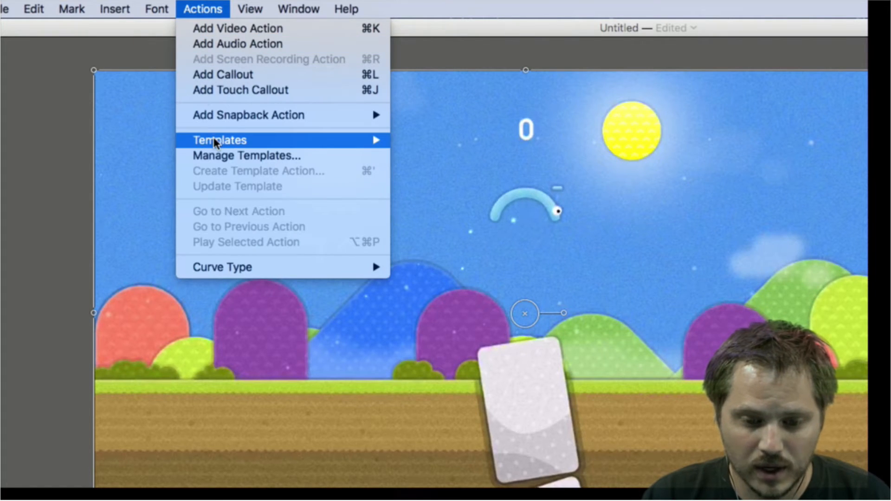
mouse_move(213, 139)
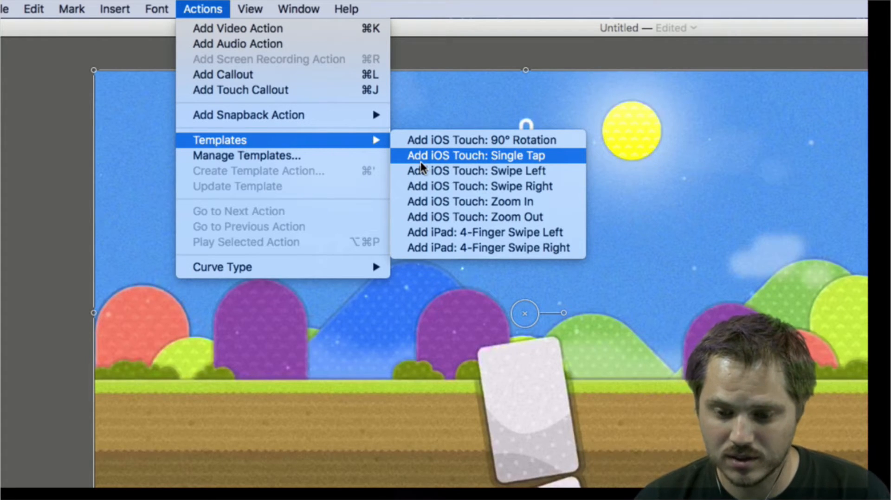
left_click(473, 215)
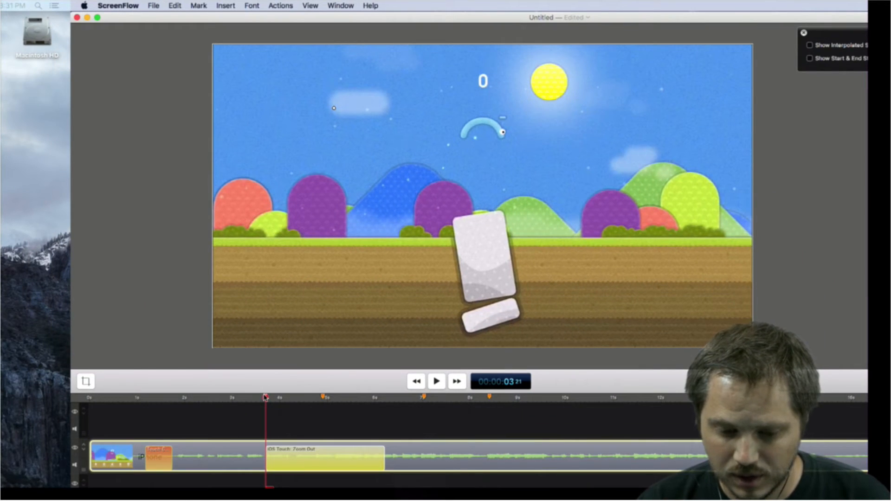
Step: Return the playhead to the first jump marker and show the start and end states of the Zoom Out touch callout
mouse_move(268, 399)
left_mouse_down()
mouse_move(296, 399)
mouse_move(267, 399)
left_mouse_up()
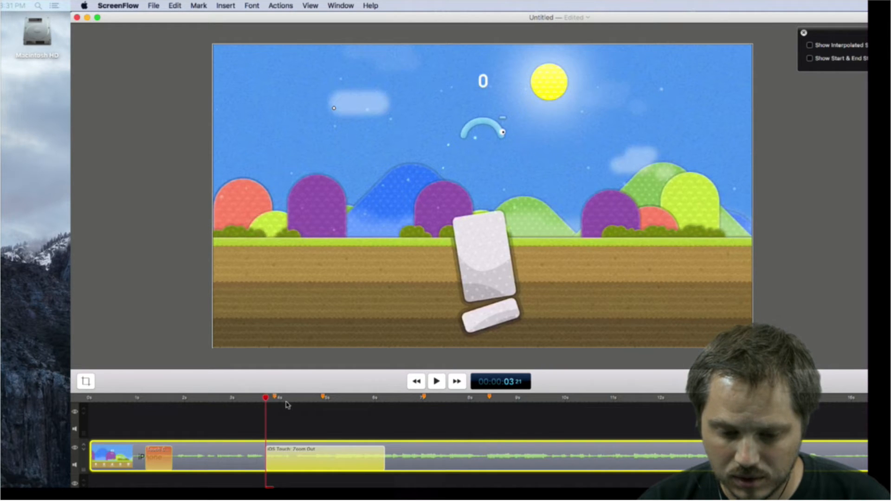
left_click(301, 400)
left_click_drag(301, 400, 328, 404)
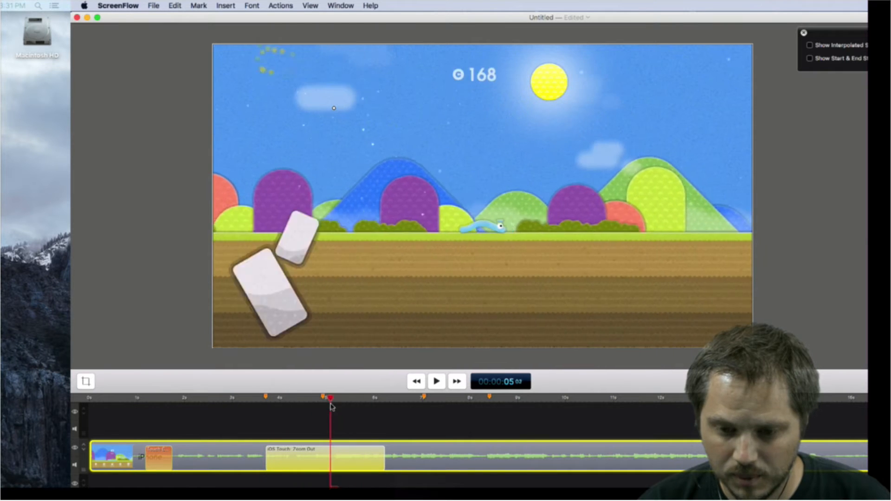
left_click(266, 400)
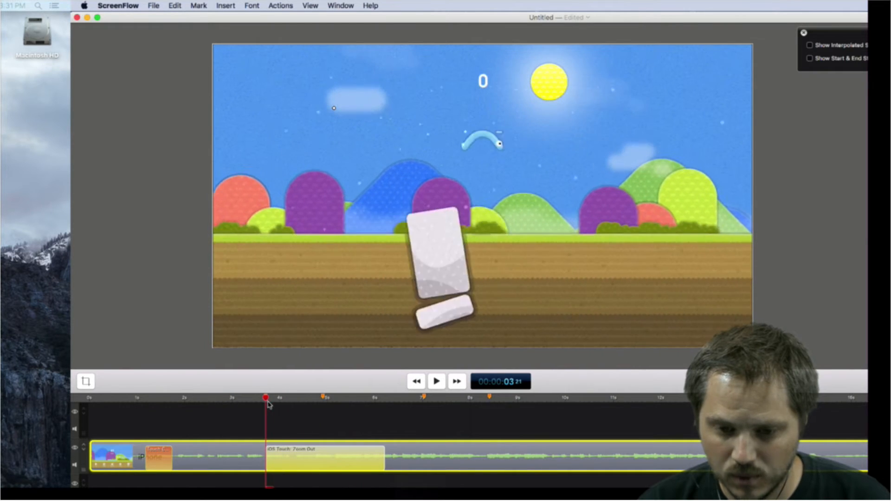
left_click(810, 59)
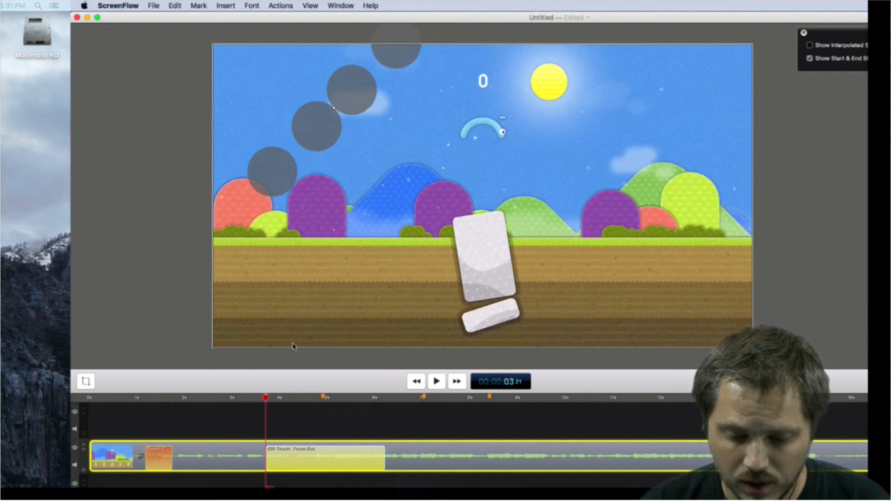
Step: Move the Zoom Out callout's start touches around the worm and its end touches nearer to it, and play the section back
left_click_drag(276, 177, 385, 282)
left_click_drag(511, 152, 531, 145)
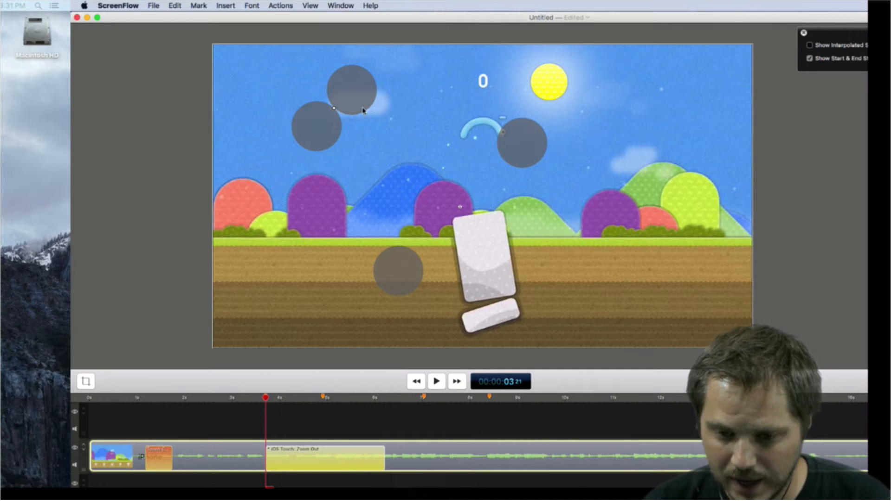
left_click_drag(358, 95, 419, 149)
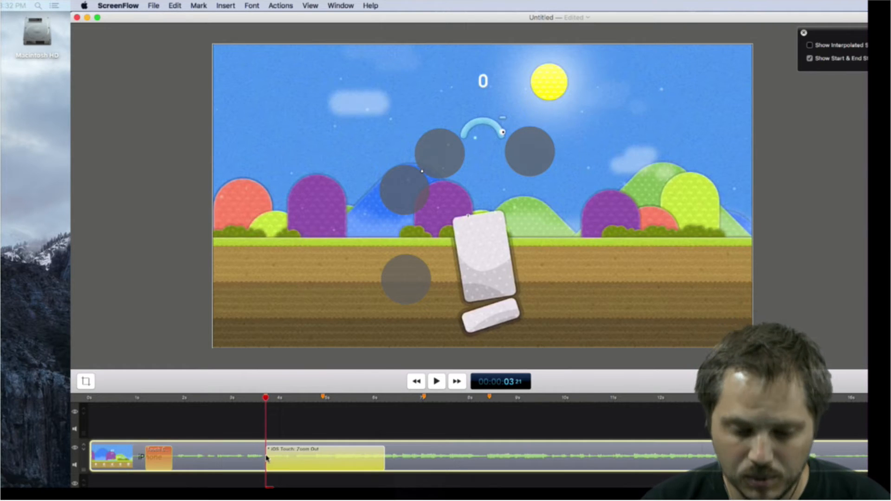
left_click(279, 410)
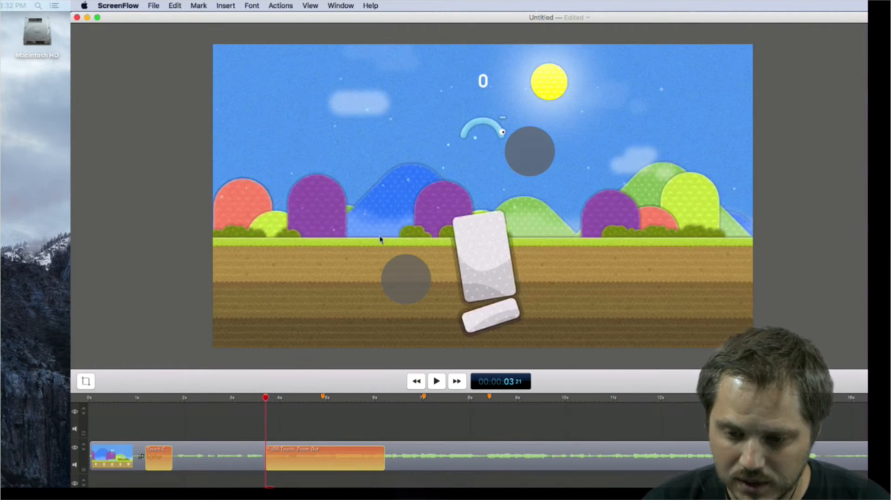
left_click_drag(295, 400, 263, 404)
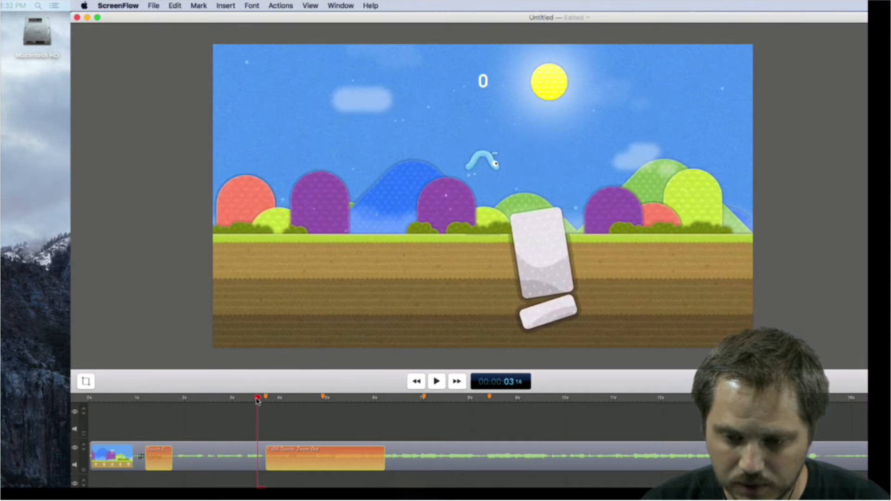
key("space")
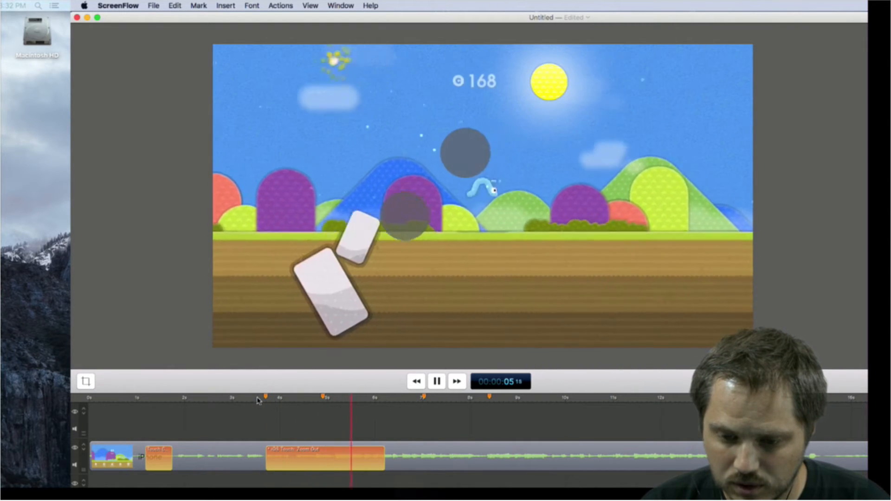
key("space")
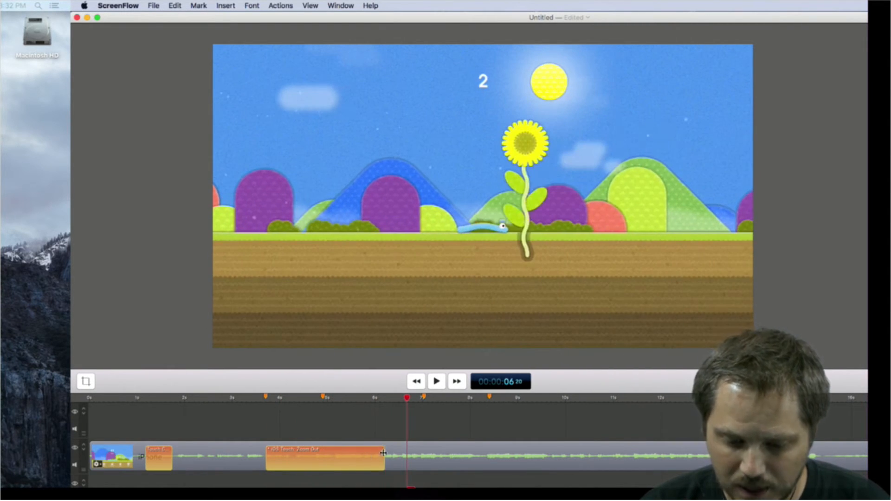
Step: Try a 1.0 s duration for the Zoom Out action, play it back, and lengthen the action again
left_click_drag(383, 453, 315, 454)
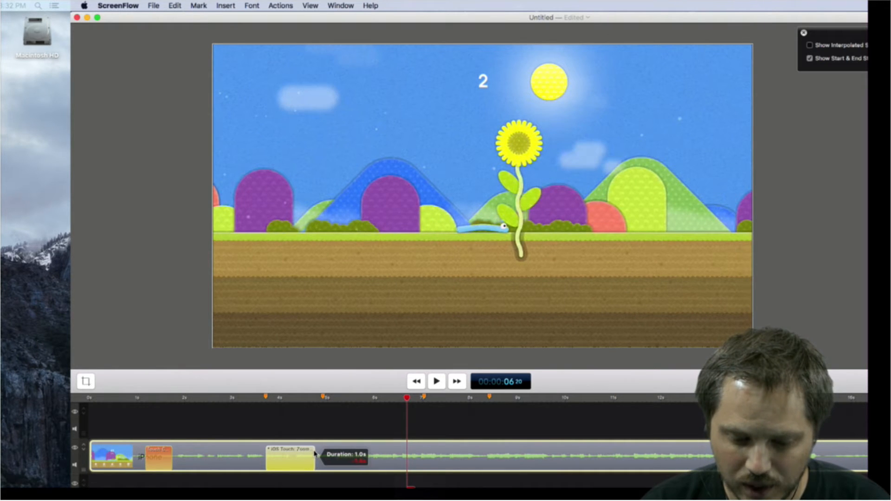
mouse_move(258, 400)
left_mouse_down()
mouse_move(308, 405)
mouse_move(256, 405)
left_mouse_up()
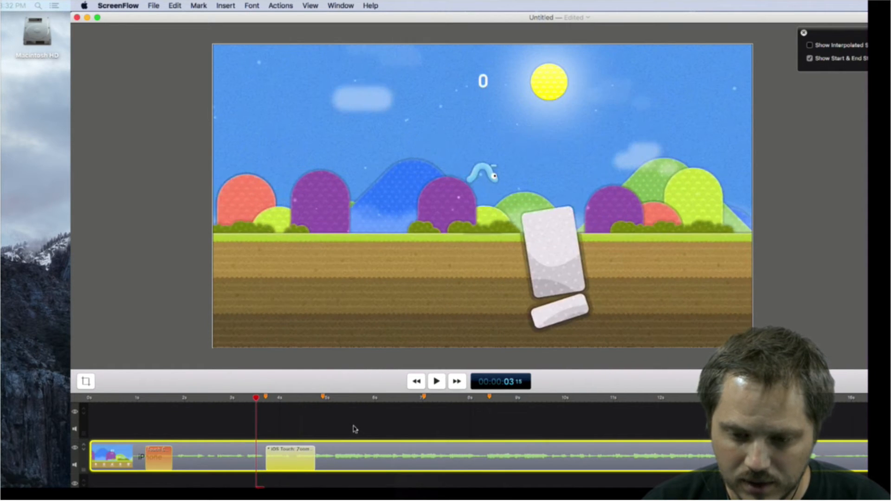
left_click(330, 422)
key("space")
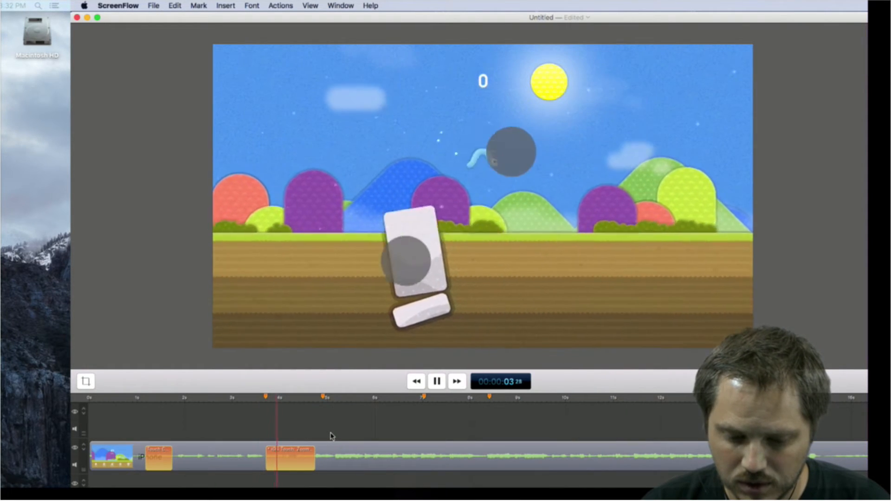
key("space")
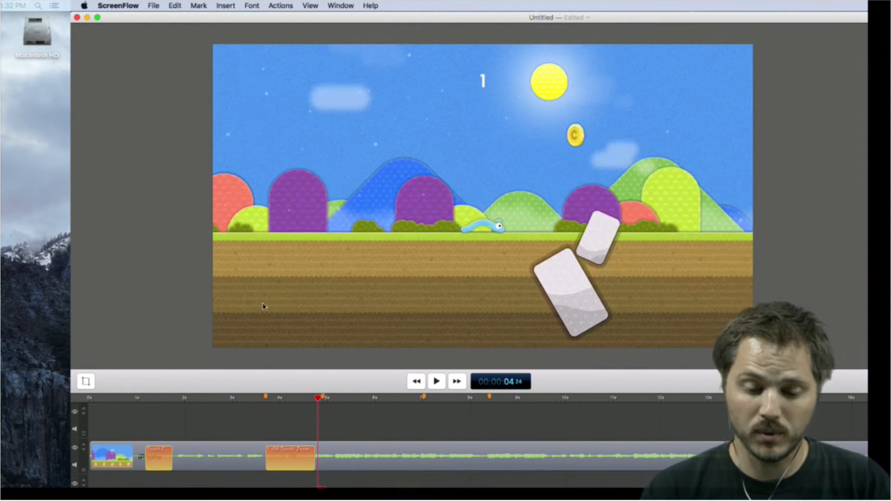
left_click_drag(314, 456, 361, 457)
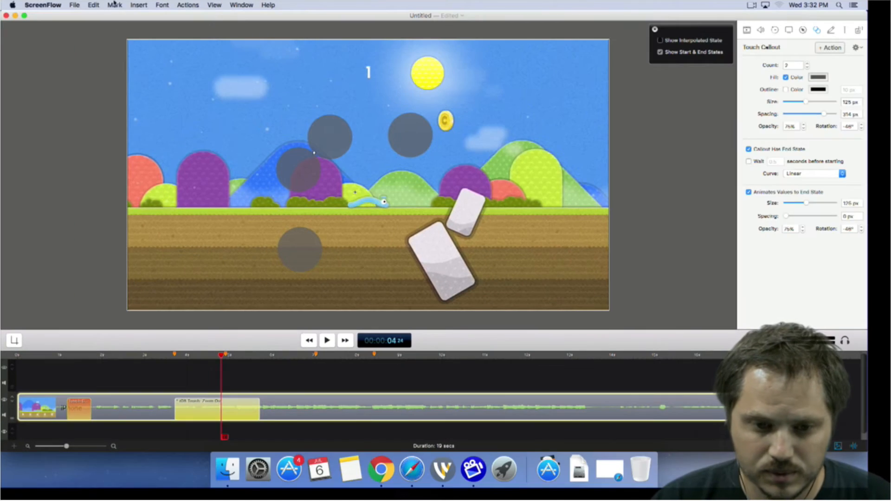
Step: Delete the iOS Touch: Zoom Out action from the iPhone clip
left_click(146, 4)
left_click(138, 4)
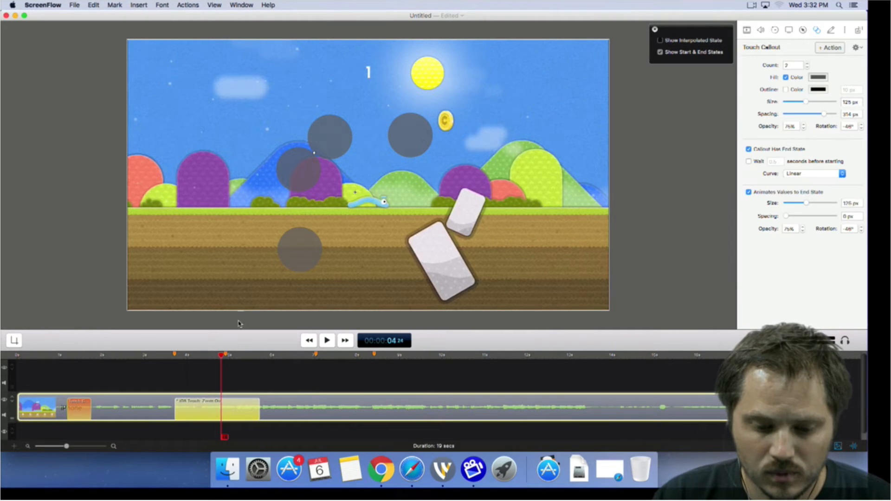
key("Delete")
Step: Add the iOS Touch: Zoom In template action to the iPhone clip at 00:00:04;24 and play it back
left_click(168, 4)
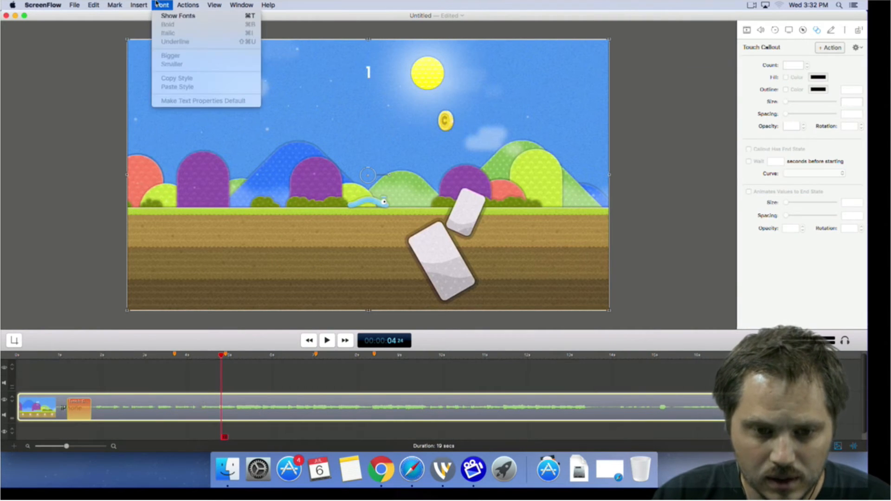
mouse_move(187, 6)
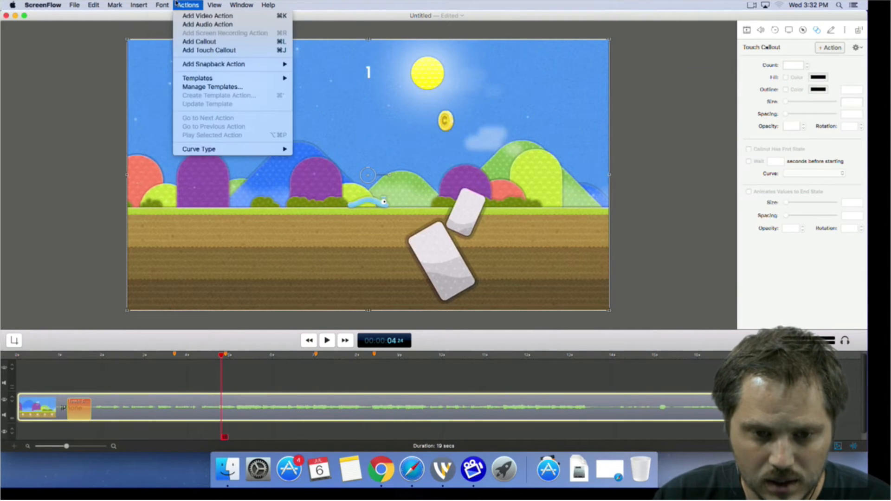
mouse_move(212, 79)
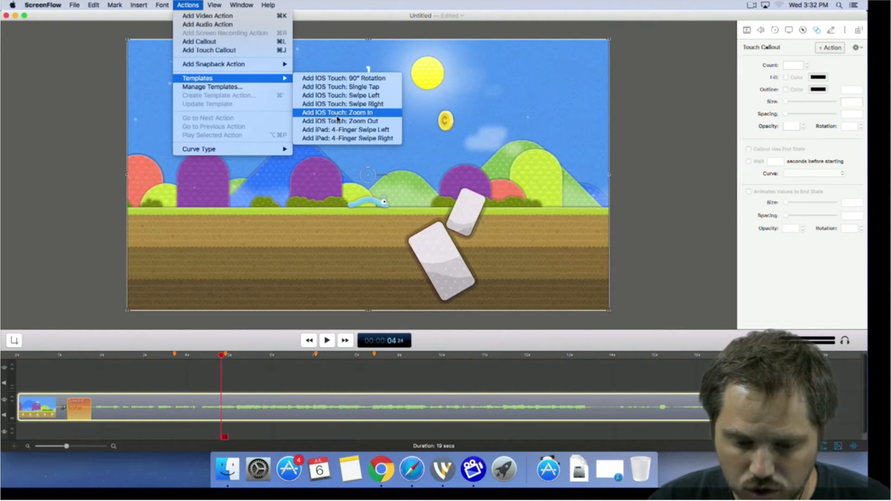
mouse_move(273, 5)
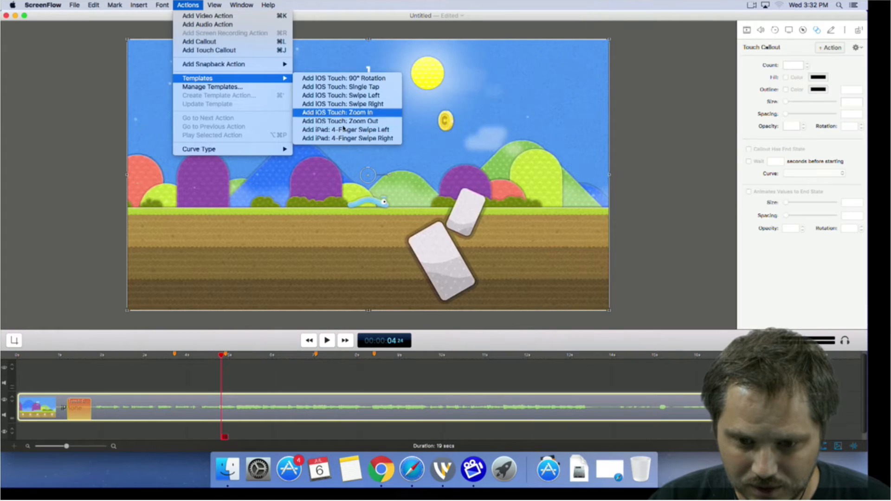
left_click(341, 113)
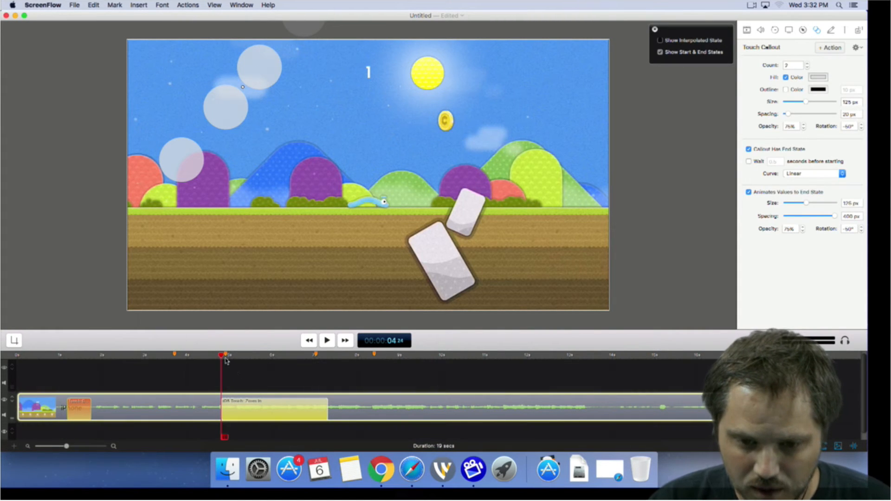
left_click(321, 383)
key("space")
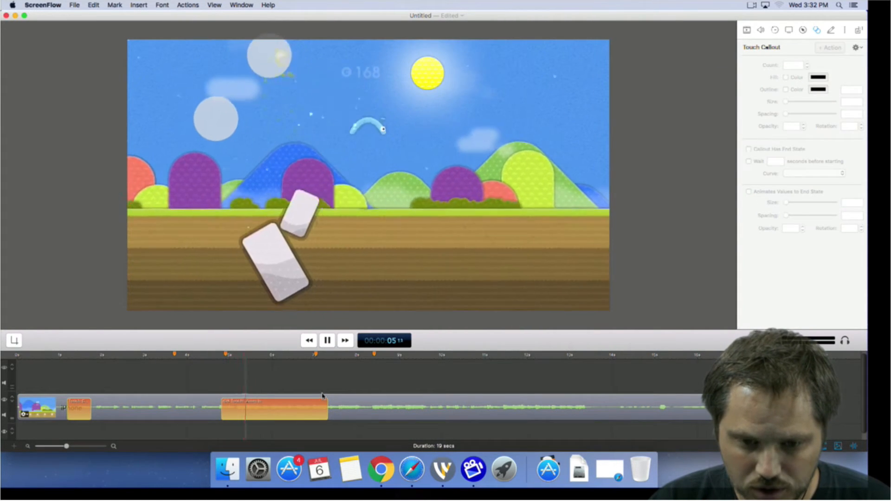
key("space")
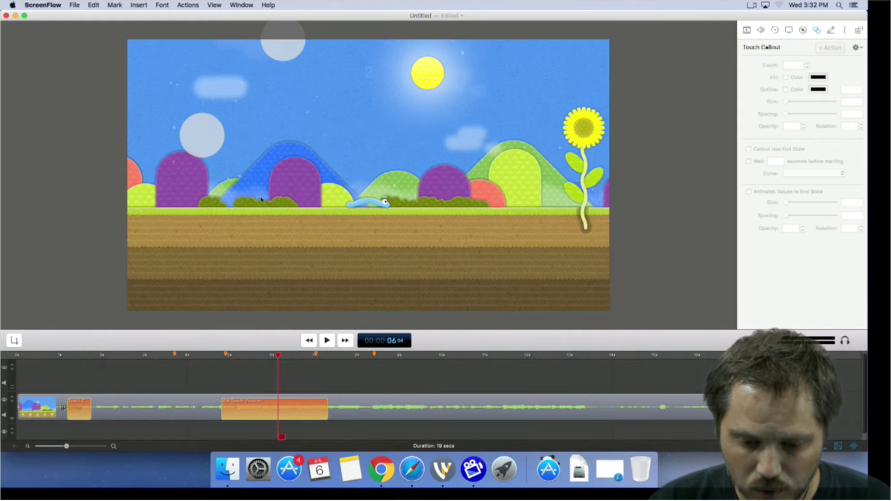
Step: Move the Zoom In callout's start touches over the worm and its end touches farther apart around it, and play it back
left_click_drag(277, 355, 220, 361)
left_click(247, 411)
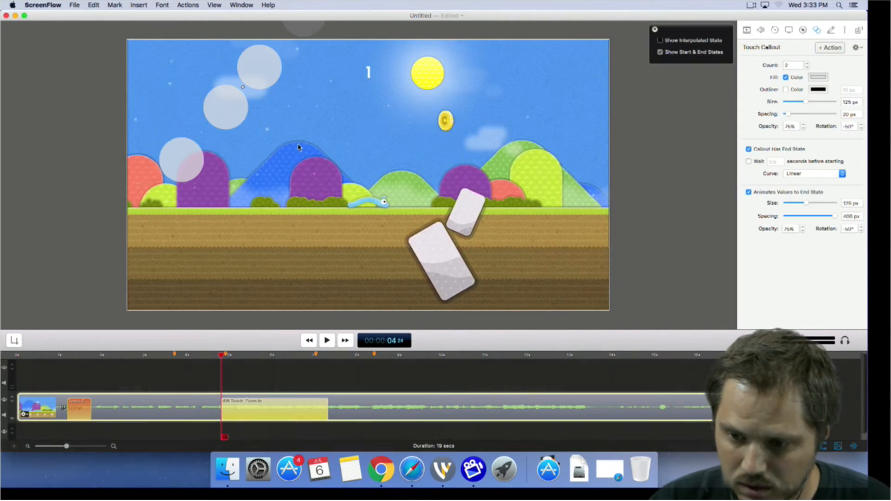
left_click_drag(251, 76, 379, 161)
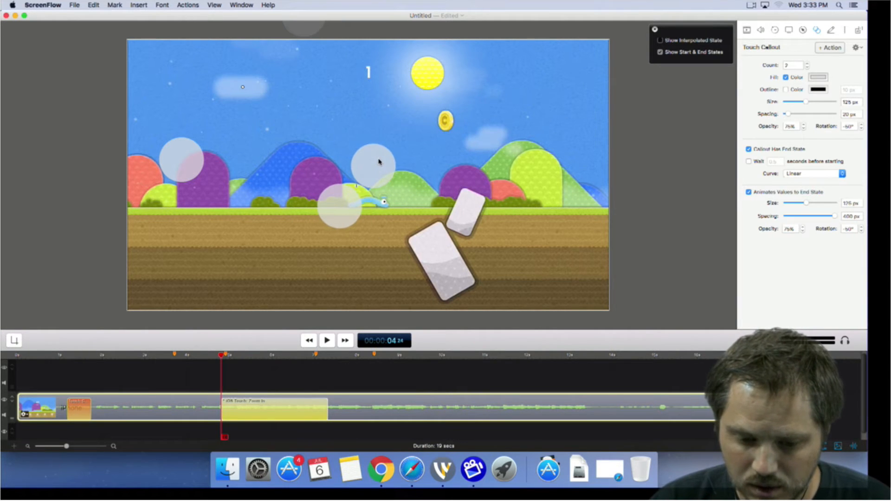
left_click_drag(190, 151, 243, 217)
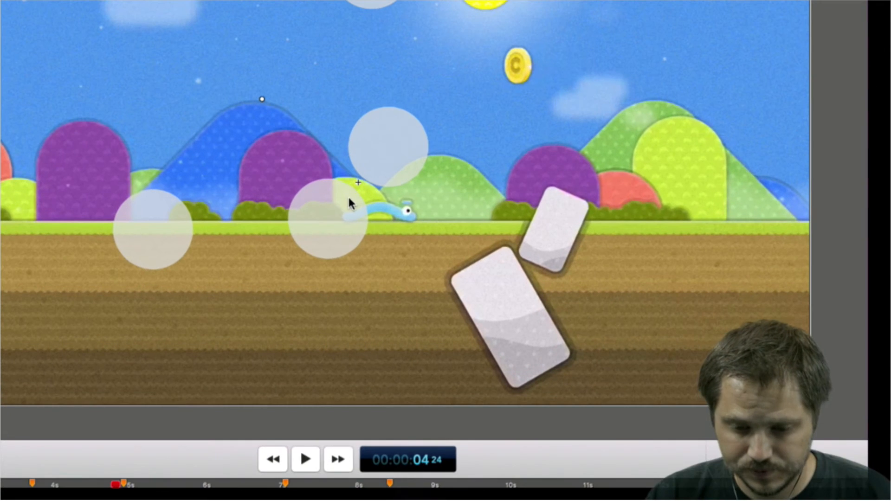
left_click_drag(350, 194, 398, 266)
left_click_drag(421, 302, 392, 226)
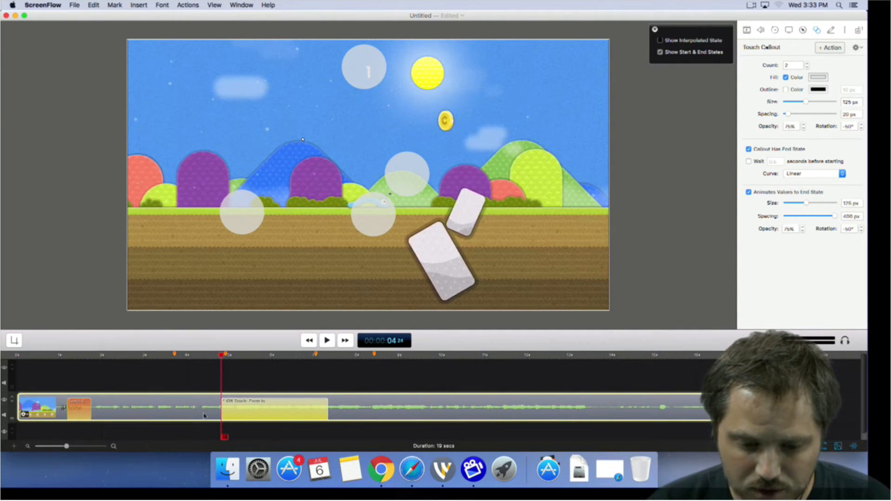
left_click(193, 386)
key("space")
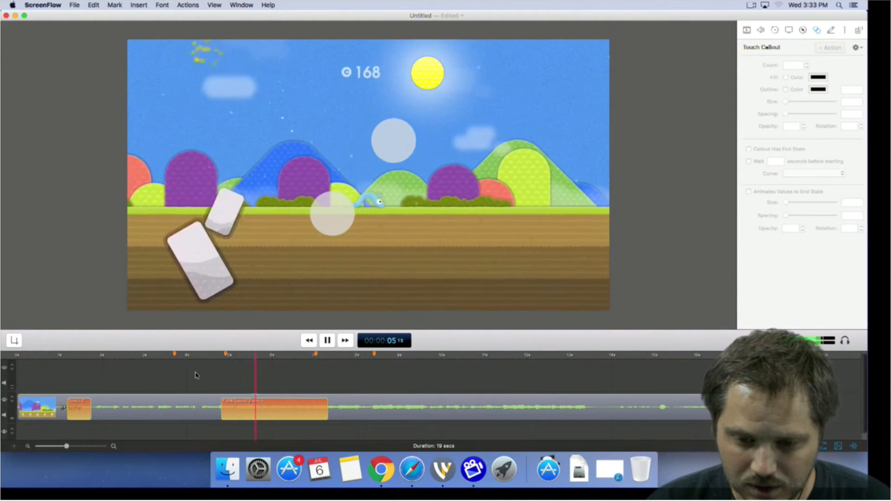
key("space")
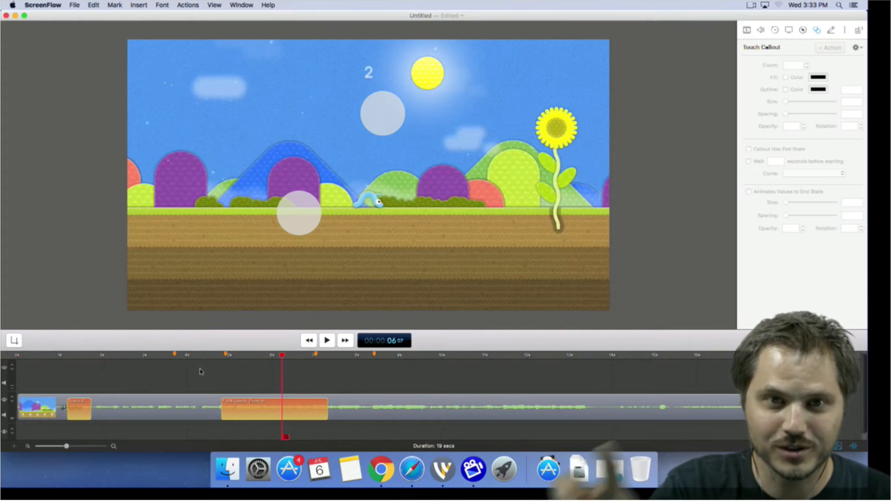
Step: With the playhead at the Zoom In action's start, centre its start and end touches diagonally around the worm
left_click_drag(266, 362, 220, 357)
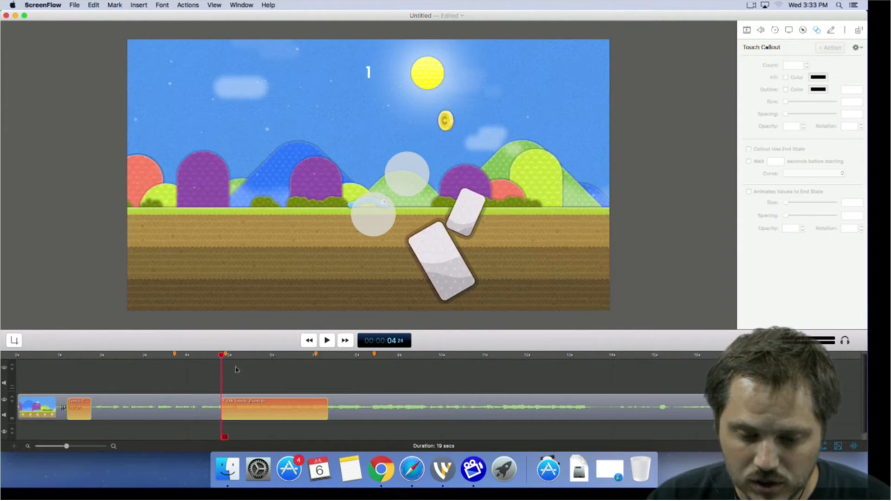
left_click_drag(221, 357, 272, 362)
left_click(270, 403)
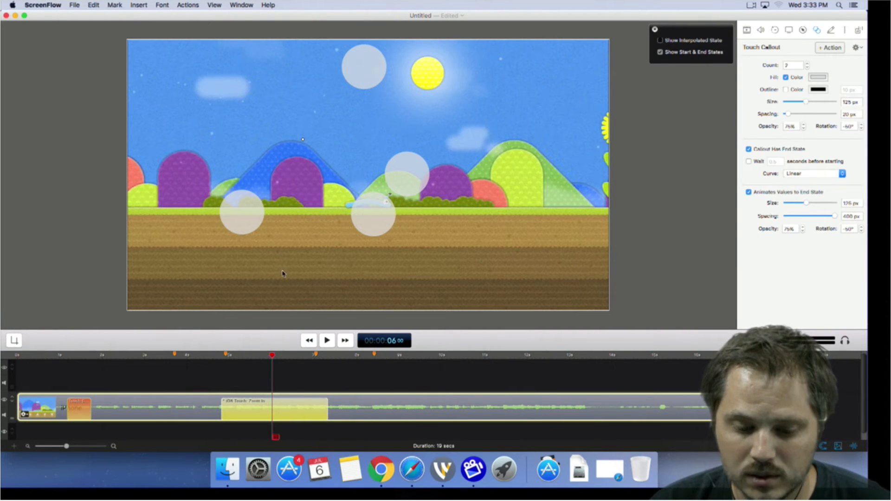
left_click_drag(275, 358, 221, 362)
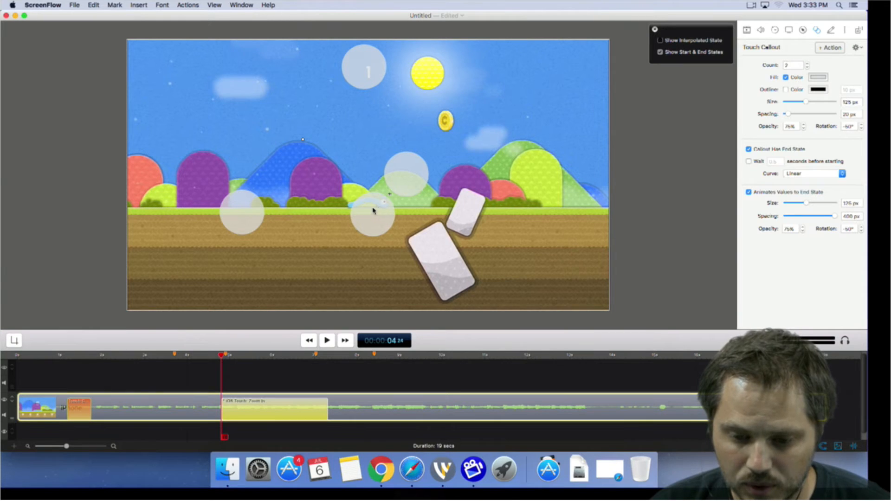
left_click_drag(373, 211, 352, 216)
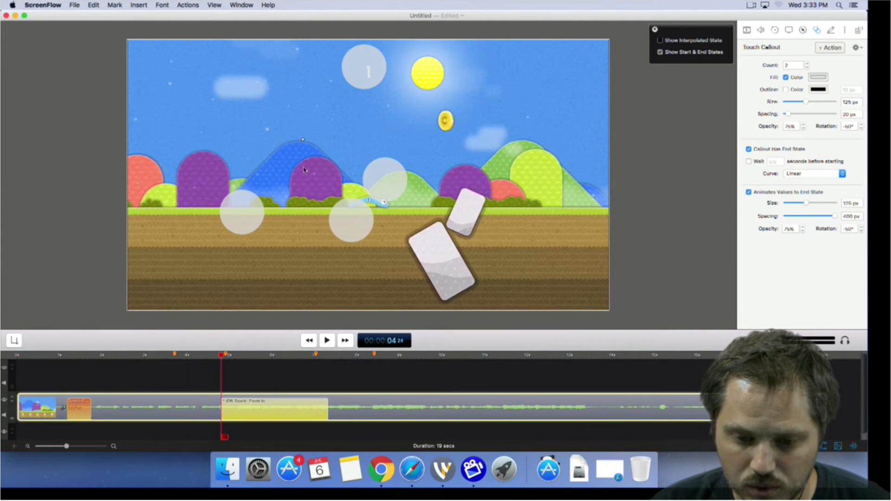
left_click_drag(251, 207, 316, 268)
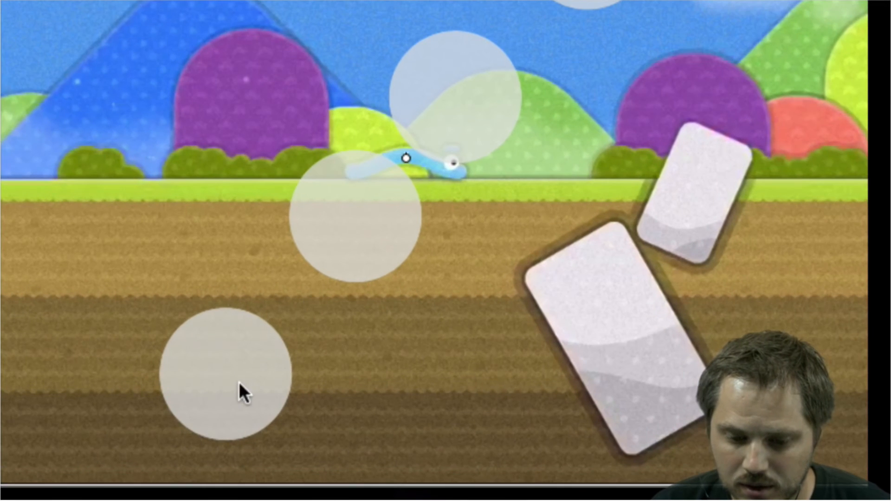
mouse_move(238, 383)
left_mouse_down()
mouse_move(229, 358)
mouse_move(238, 375)
left_mouse_up()
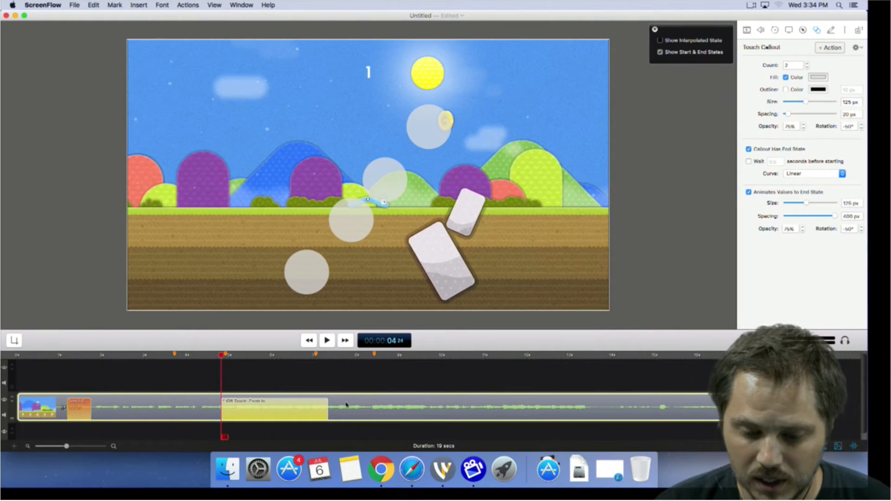
Step: Shorten the Zoom In action on the iPhone clip and move it earlier so it ends at the jump marker at 00:00:03;21
left_click_drag(324, 405, 179, 403)
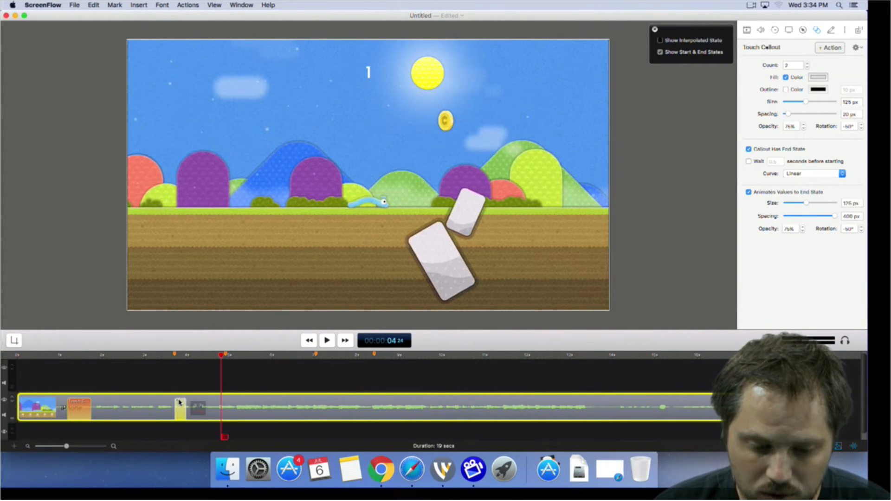
left_click(174, 355)
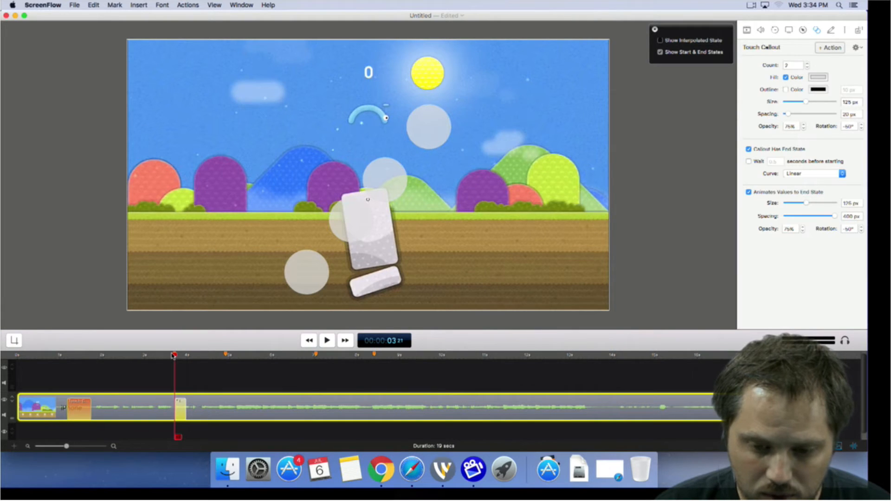
left_click_drag(180, 410, 174, 408)
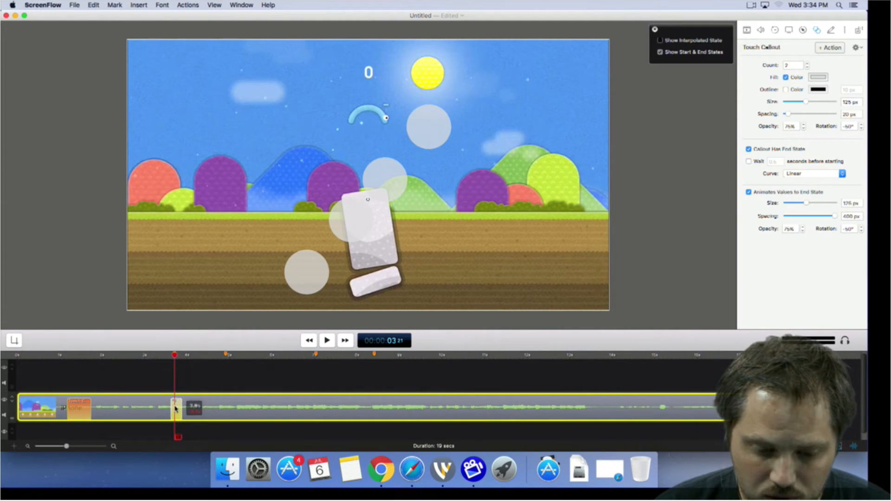
mouse_move(163, 355)
left_mouse_down()
mouse_move(154, 355)
mouse_move(170, 355)
mouse_move(161, 358)
left_mouse_up()
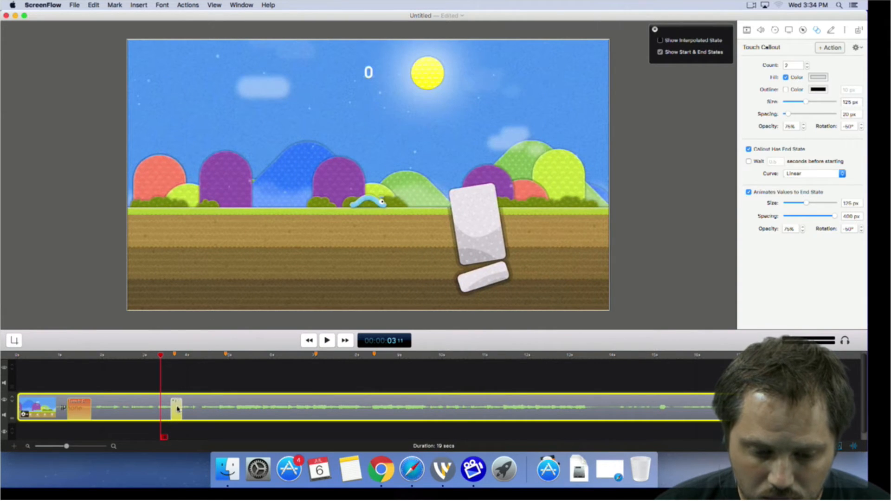
left_click_drag(177, 409, 173, 408)
Step: Play the recording repeatedly from about 3 seconds through the worm's jump to check the shortened Zoom In callout's timing
left_click_drag(66, 446, 77, 446)
left_click_drag(305, 360, 288, 357)
left_click(343, 378)
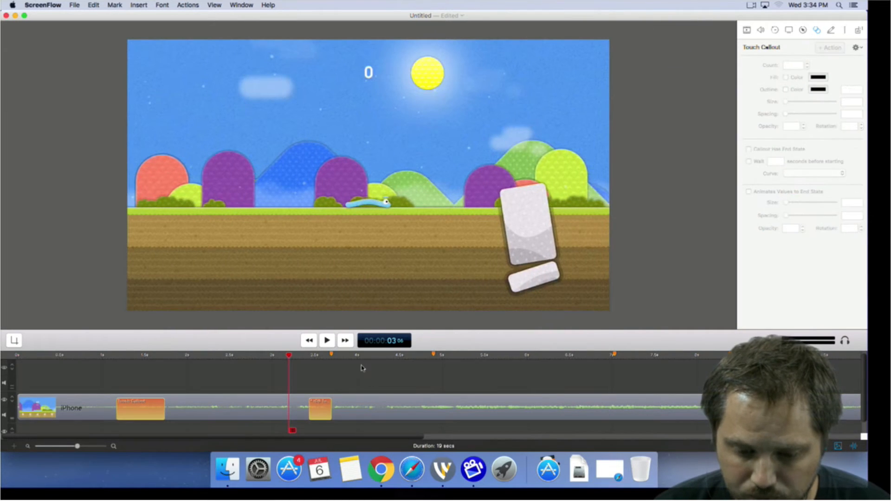
key("space")
key("space")
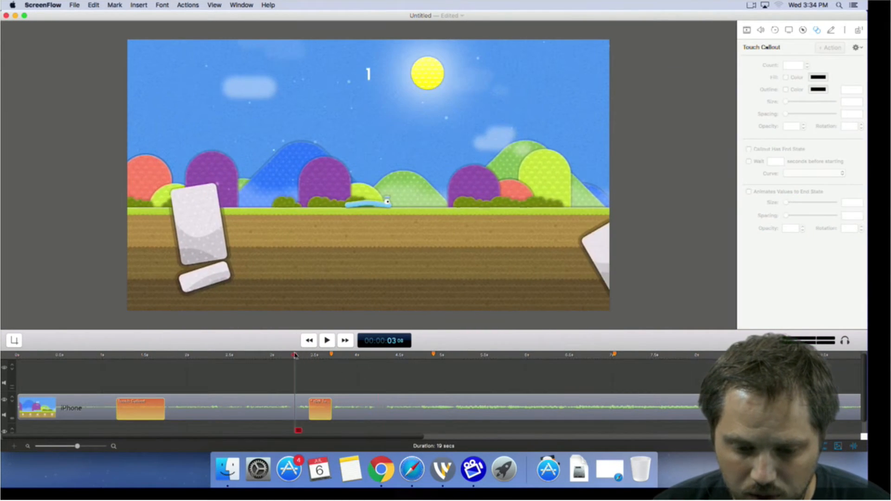
key("space")
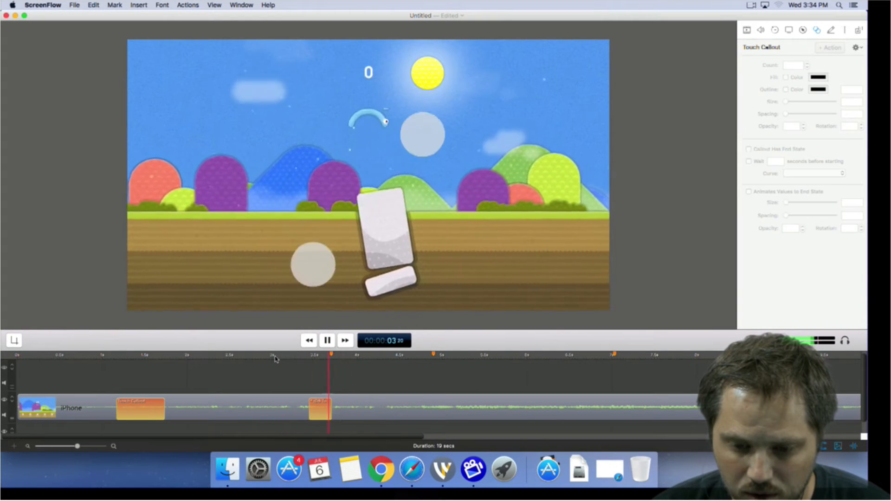
left_click(275, 358)
left_click(275, 358)
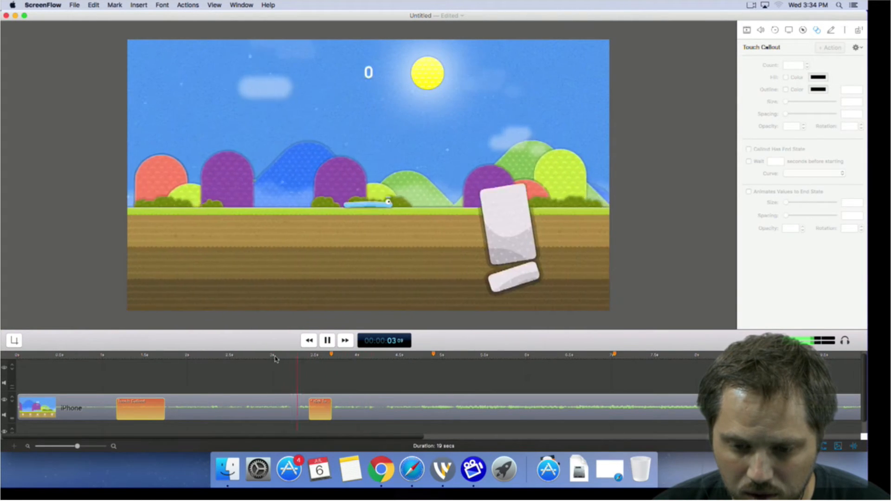
left_click(275, 358)
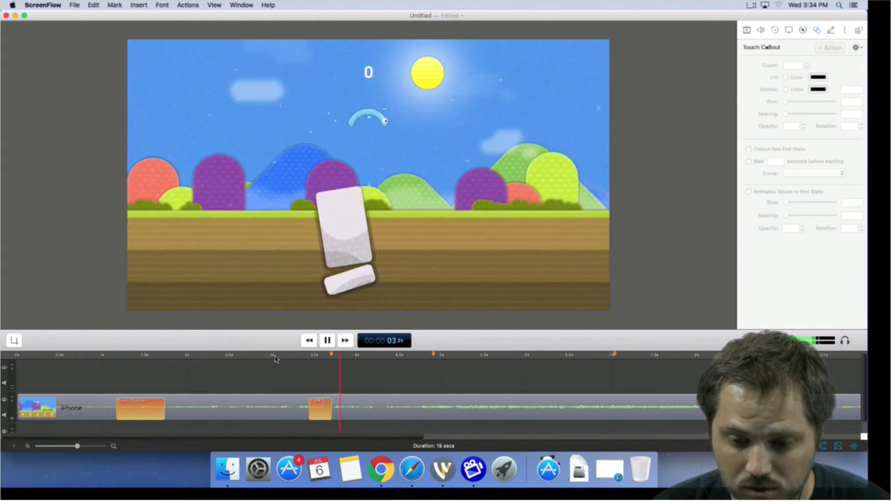
left_click(275, 359)
key("space")
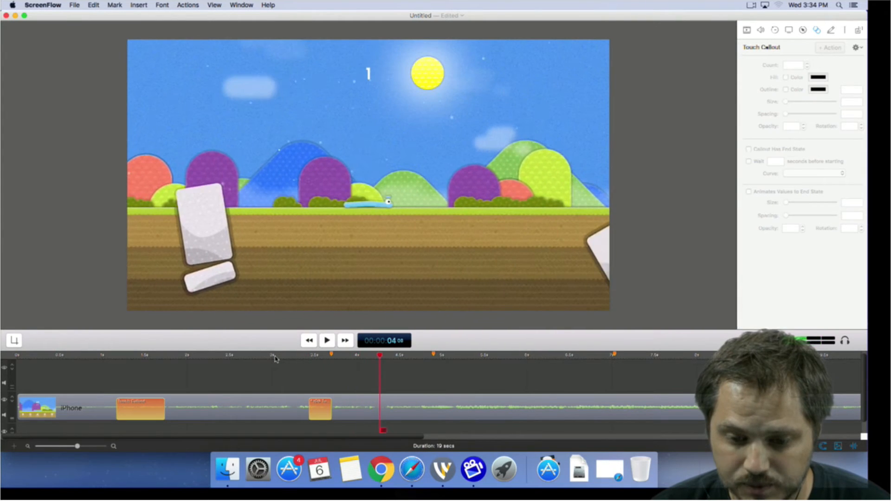
Step: Lengthen the second touch callout to end at about 3.8 seconds and preview it from just before its start
left_click(328, 405)
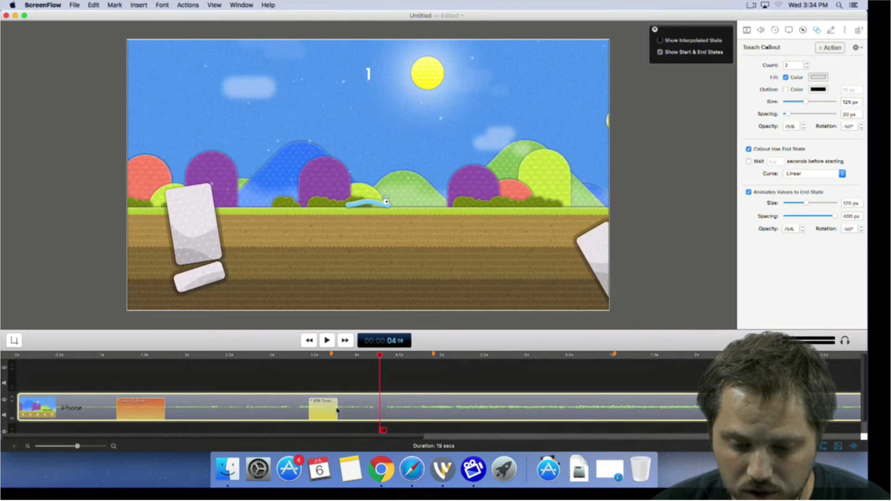
left_click_drag(331, 408, 339, 410)
left_click(280, 355)
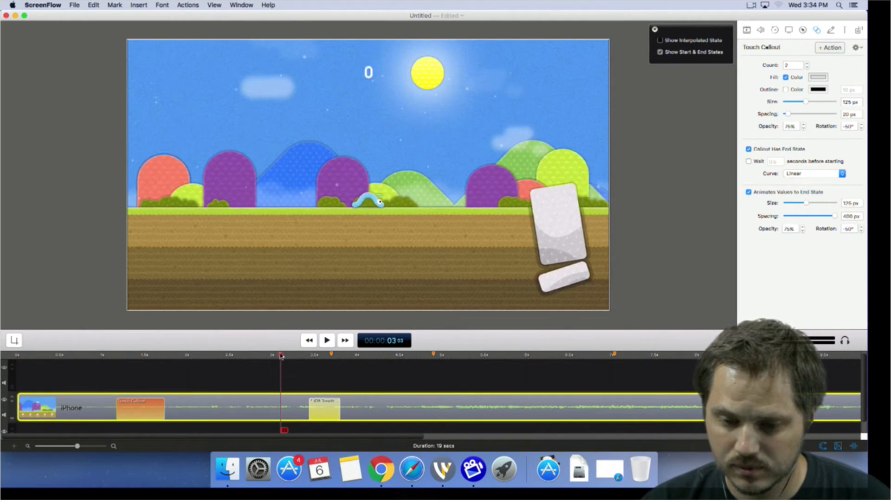
left_click(302, 371)
key("space")
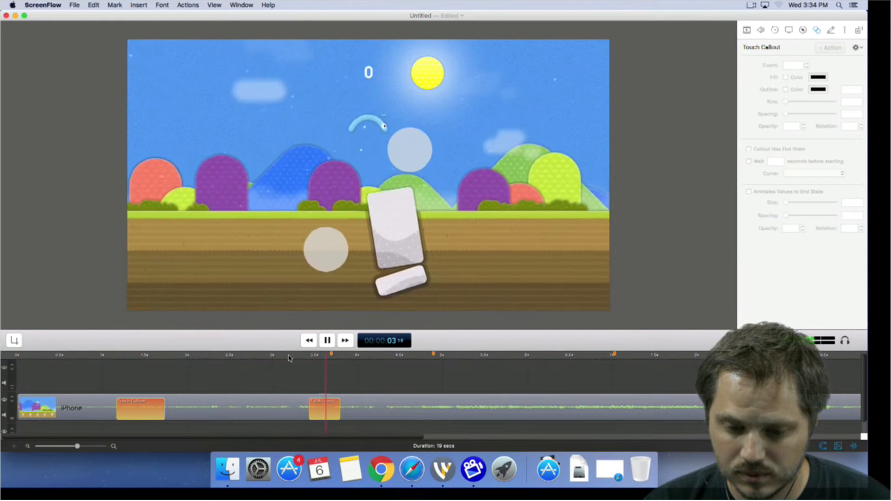
left_click(288, 358)
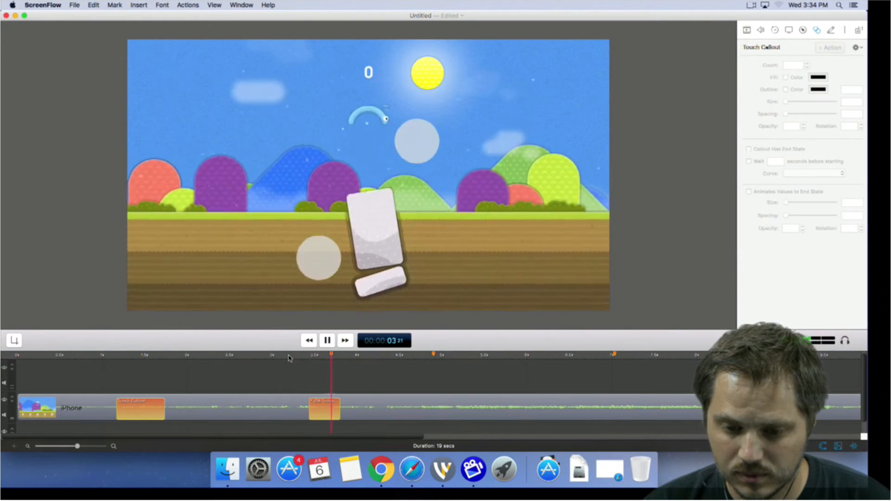
left_click(288, 358)
left_click(288, 357)
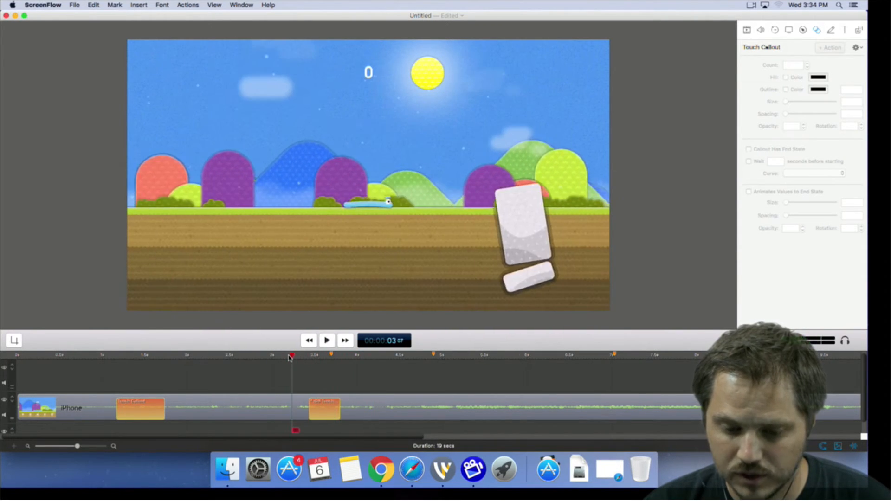
Step: Compare the settings of the second touch callout with those of the first, and play the first callout over the Play icon
left_click(324, 408)
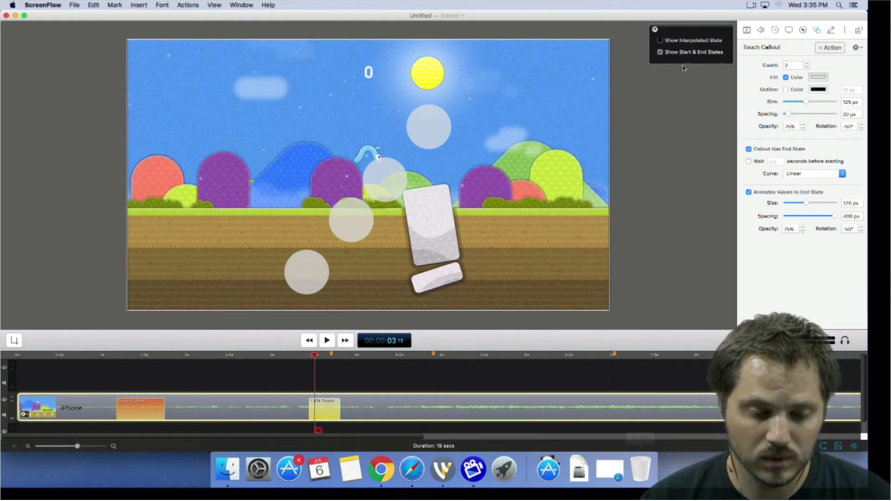
left_click(112, 356)
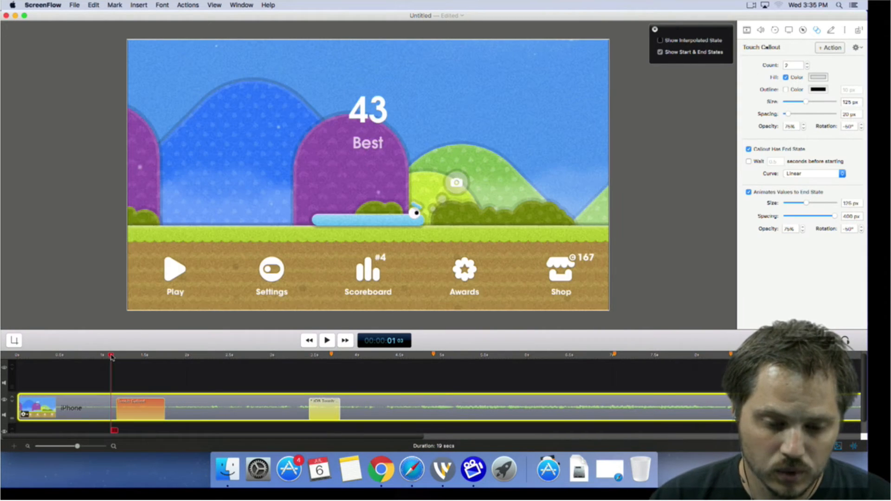
left_click(133, 409)
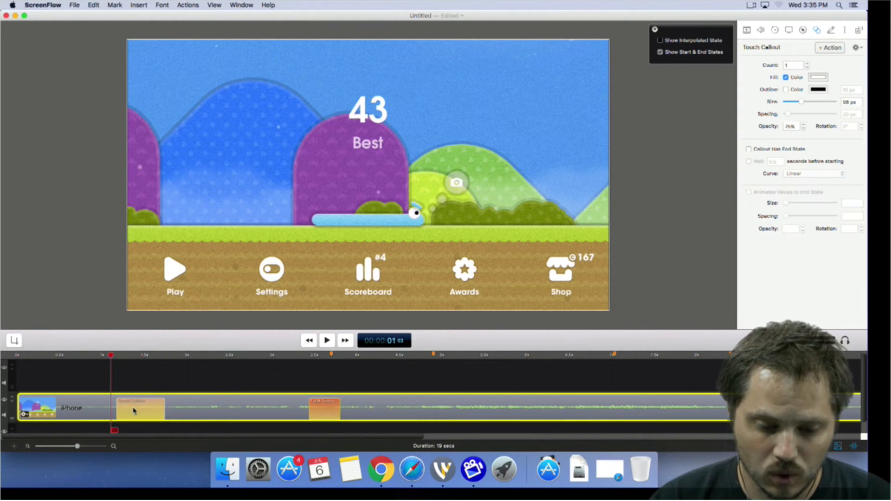
left_click(128, 381)
key("space")
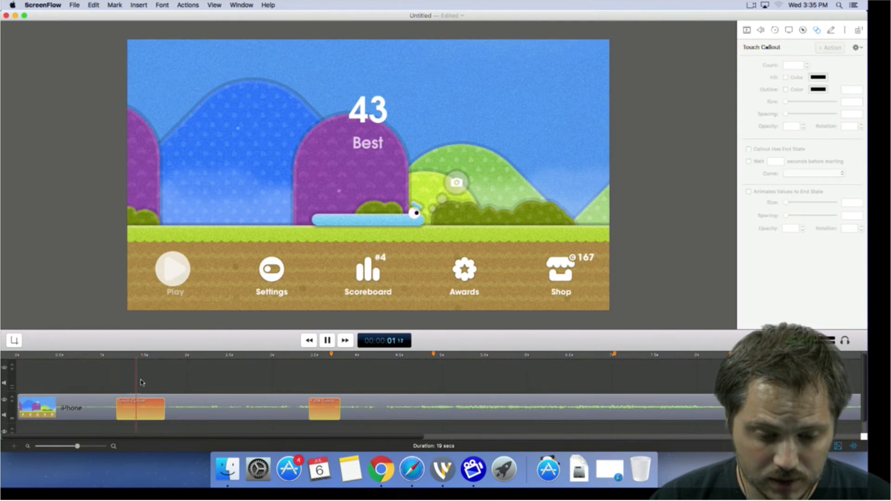
Step: Change the fill color of the second touch callout to white
left_click(310, 356)
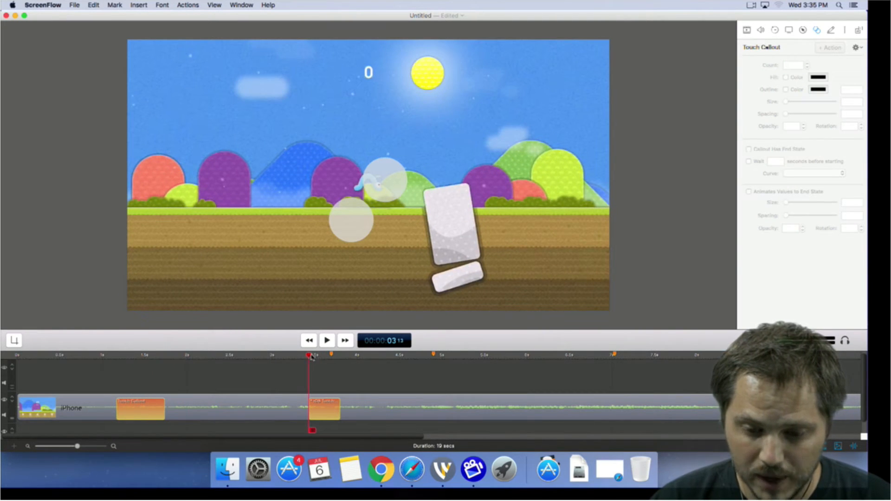
left_click(330, 410)
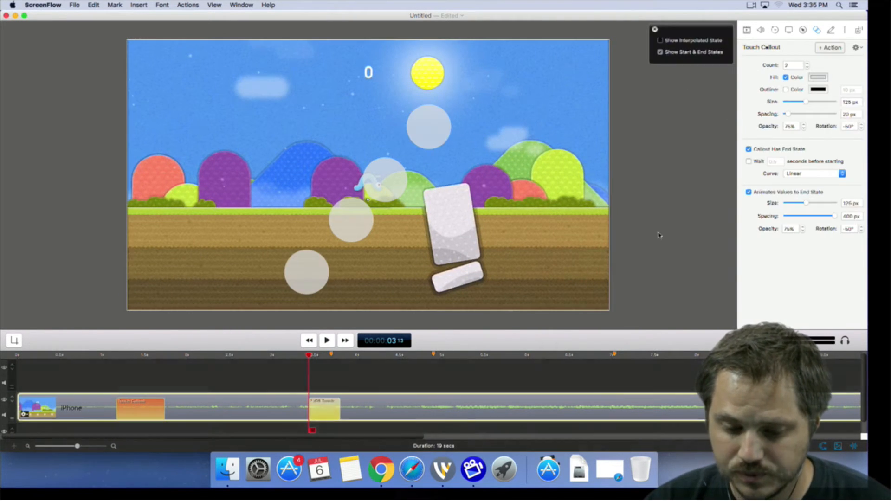
left_click(818, 77)
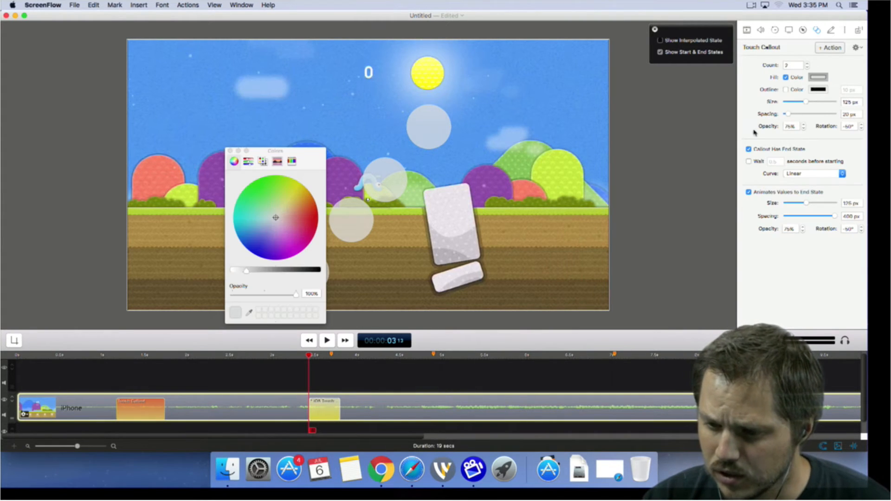
left_click_drag(247, 272, 232, 270)
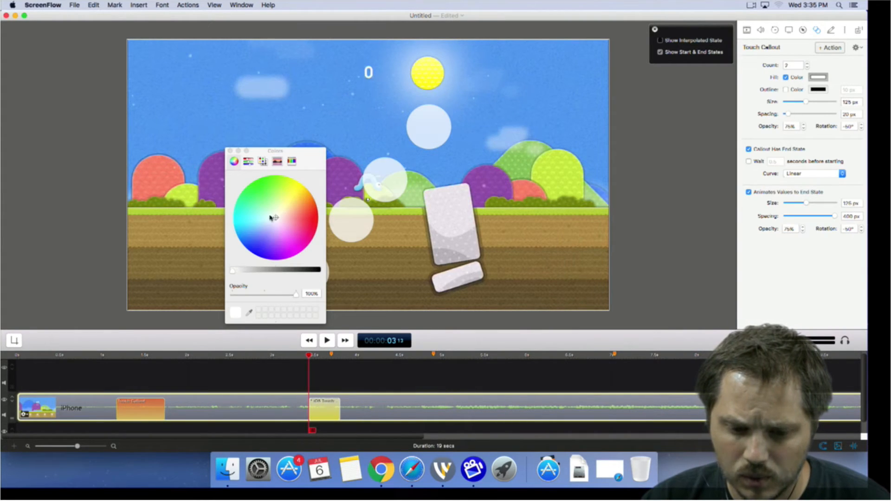
left_click(230, 151)
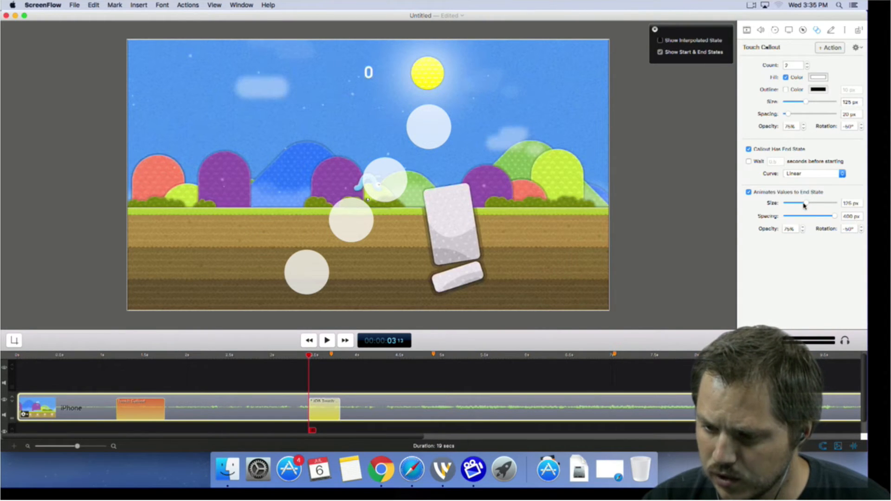
Step: Reduce the end-state size of the second touch callout to 101 px
left_click_drag(805, 205, 801, 205)
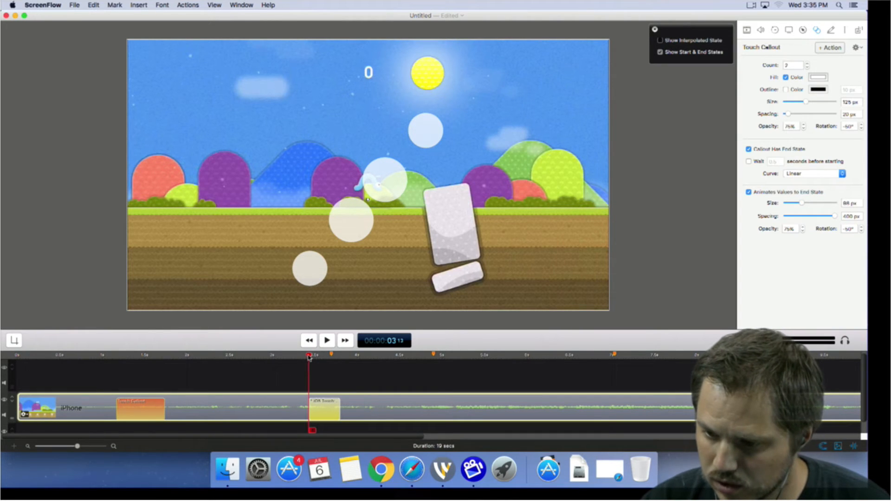
mouse_move(310, 357)
left_mouse_down()
mouse_move(340, 359)
mouse_move(309, 358)
left_mouse_up()
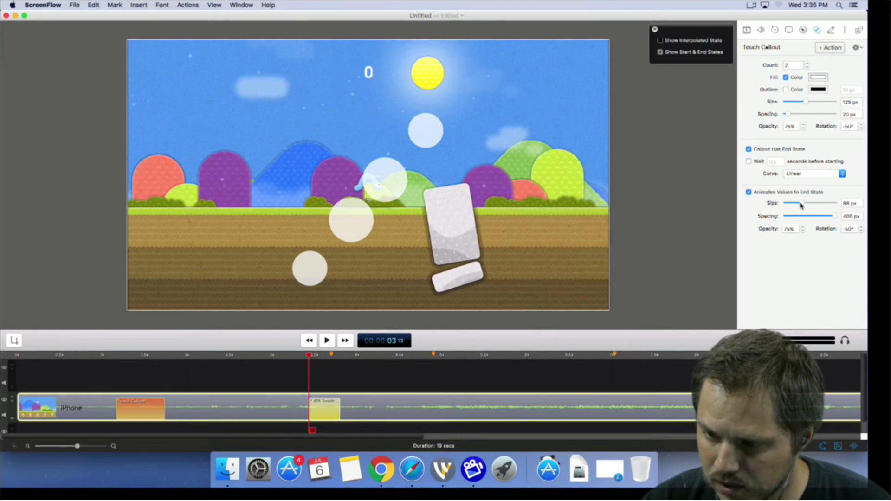
left_click_drag(800, 206, 802, 205)
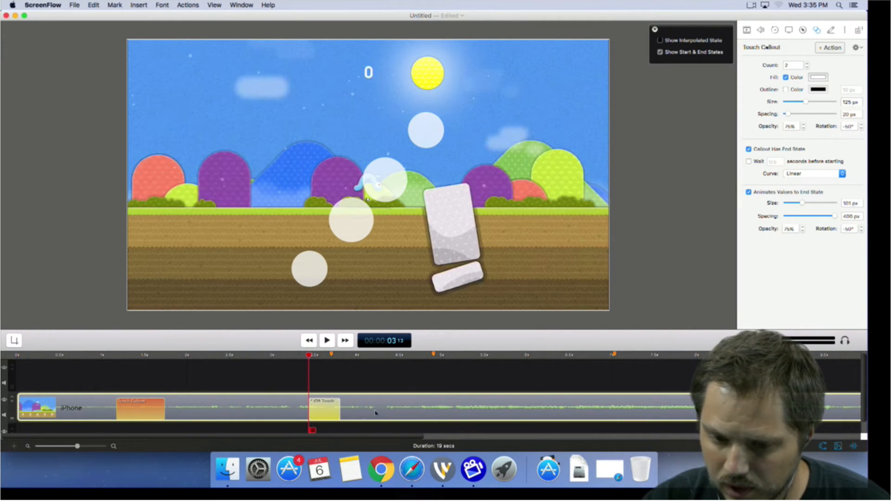
Step: Check the second touch callout at its end point and play its animation from the start
left_click_drag(310, 358, 341, 356)
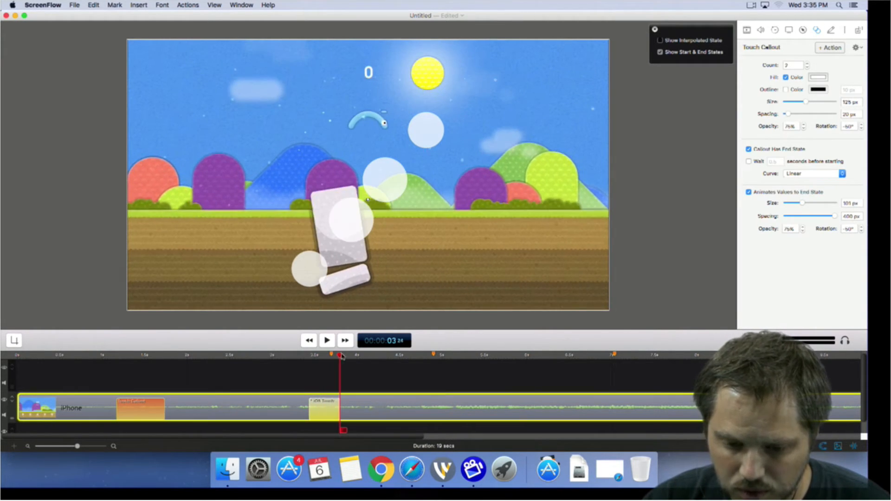
left_click(363, 386)
left_click(331, 411)
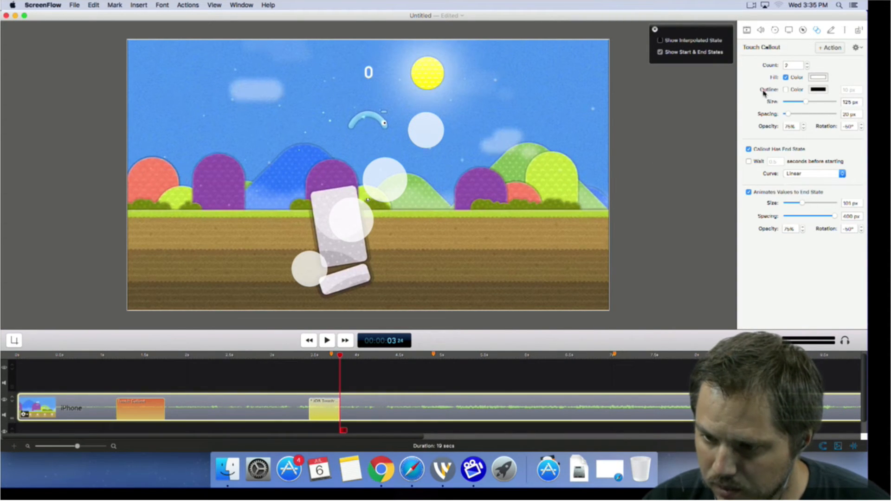
left_click(428, 378)
left_click(306, 357)
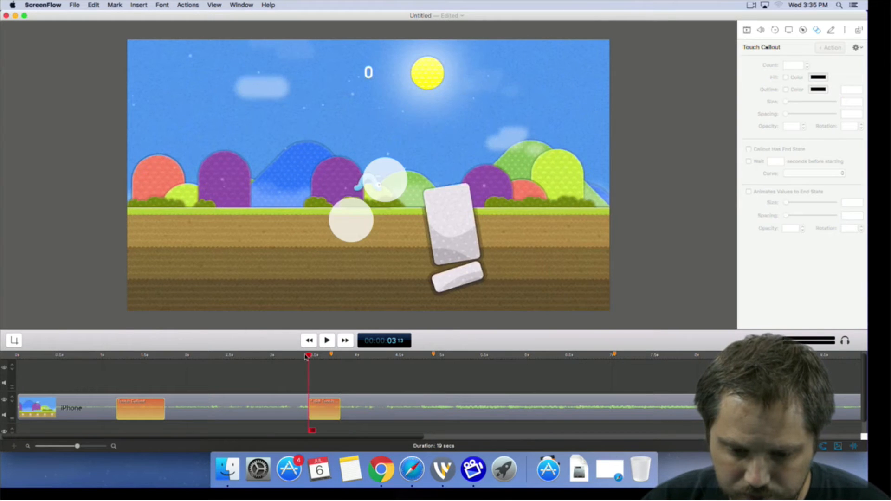
key("space")
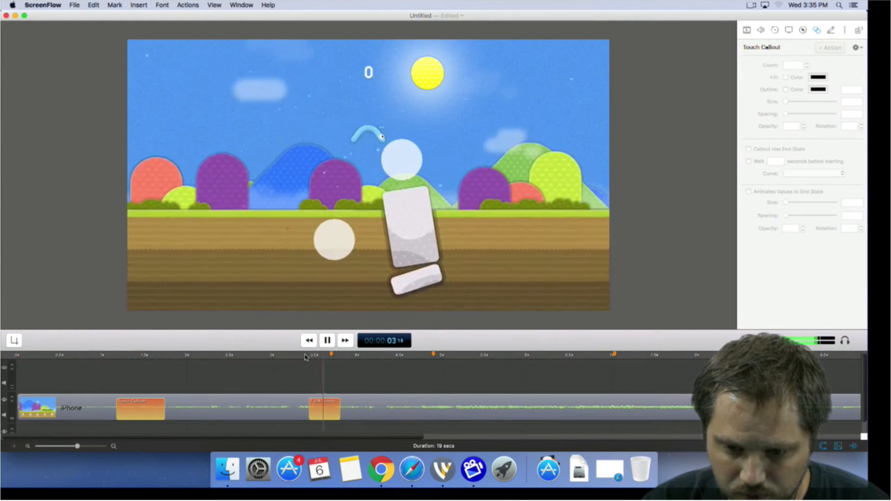
left_click(307, 357)
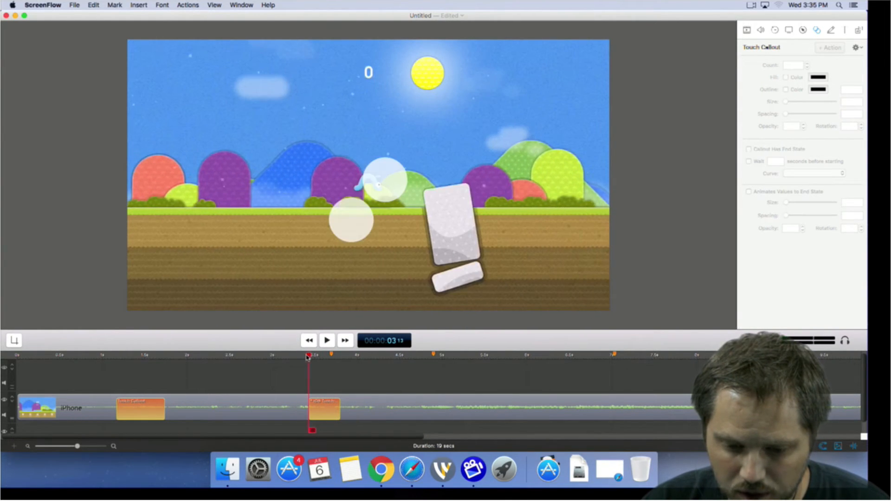
mouse_move(306, 356)
left_mouse_down()
mouse_move(324, 356)
mouse_move(308, 357)
left_mouse_up()
Step: Display the second touch callout's interpolated state instead of its start and end states
left_click(320, 410)
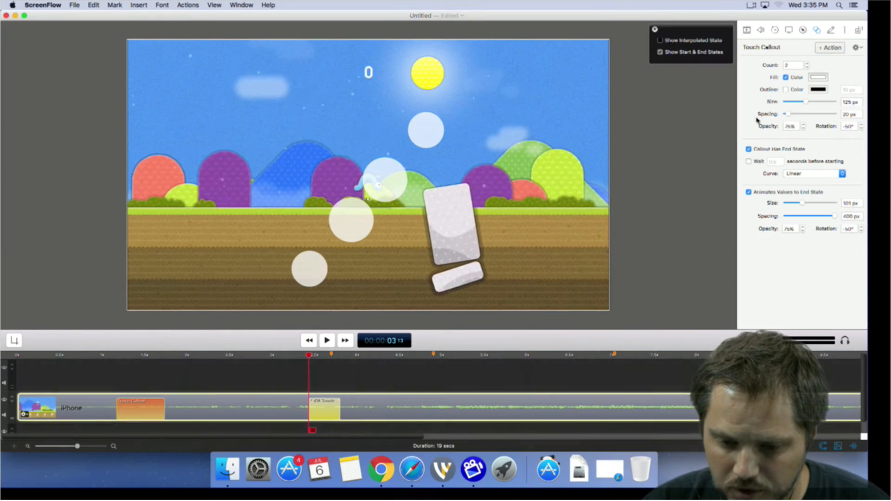
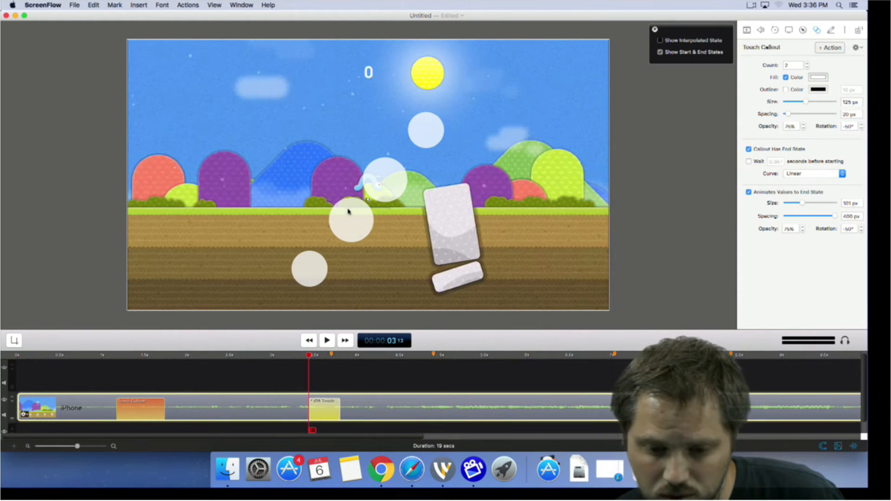
left_click(660, 52)
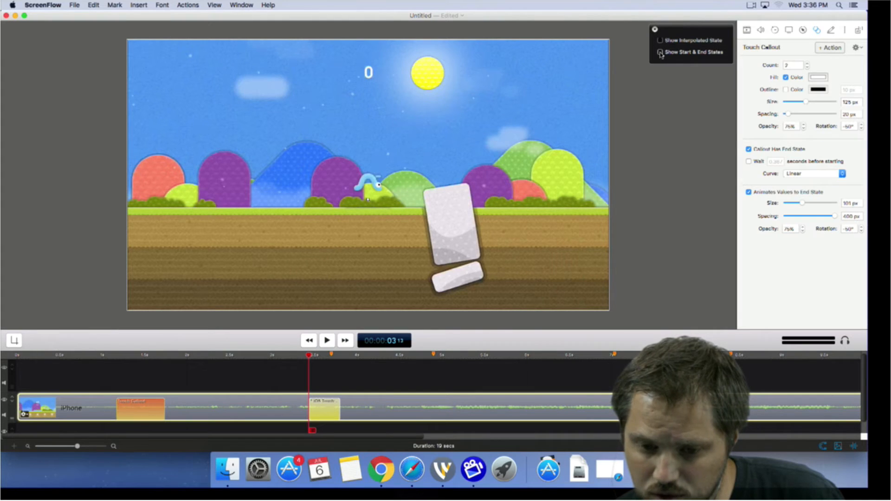
left_click(659, 53)
left_click(659, 53)
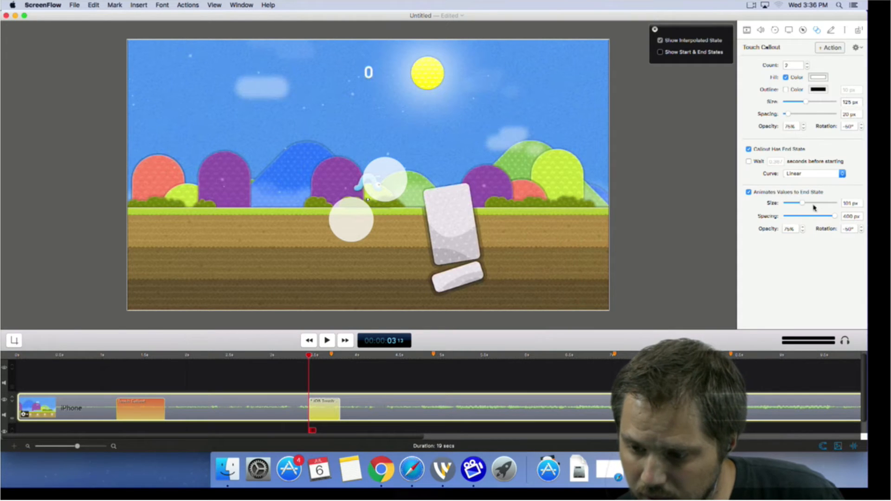
Step: Set the end-state size of the second touch callout to 100 px
left_click(846, 203)
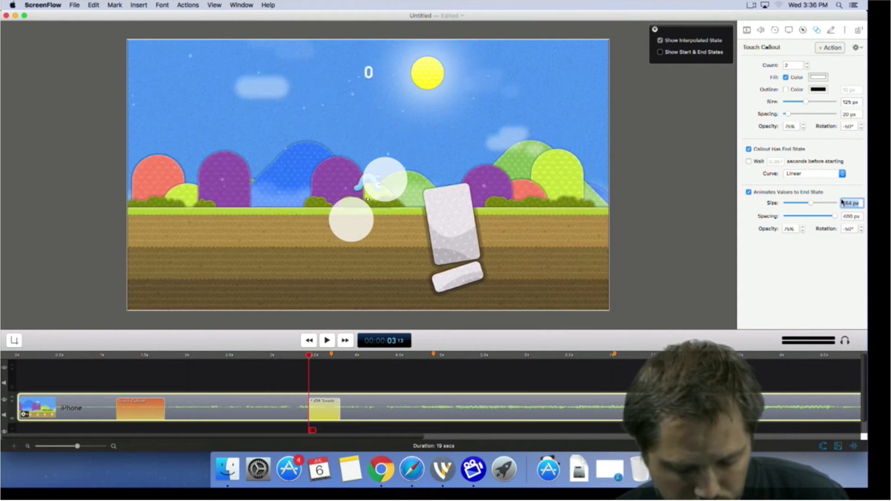
type("100")
key("Return")
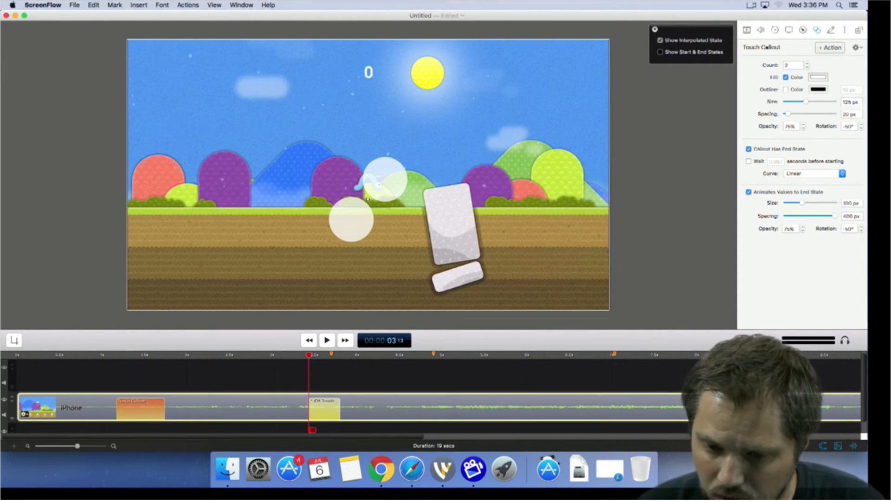
Step: Turn off the end state of the second touch callout and recheck its settings at its start point
left_click(748, 150)
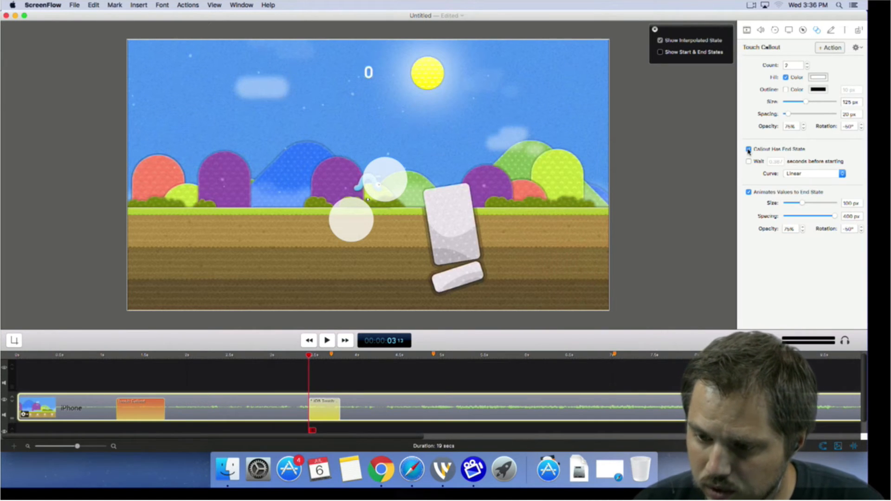
left_click(359, 367)
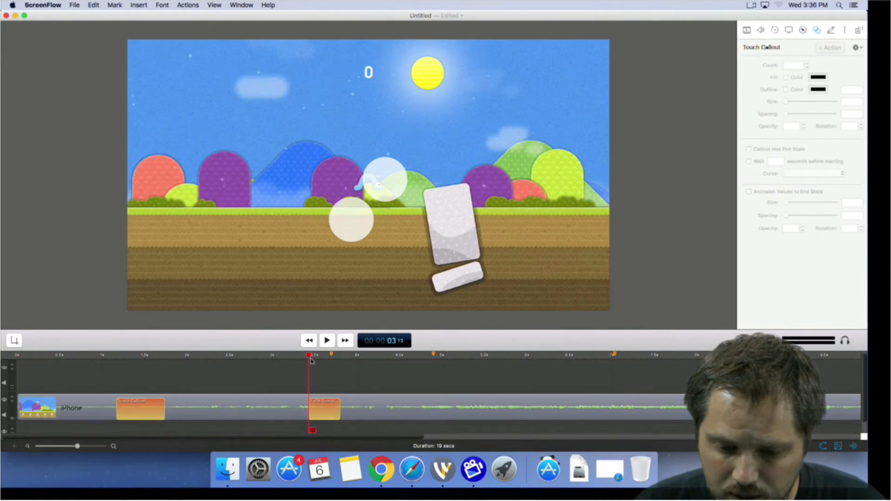
mouse_move(311, 355)
left_mouse_down()
mouse_move(302, 356)
mouse_move(312, 359)
left_mouse_up()
left_click(317, 403)
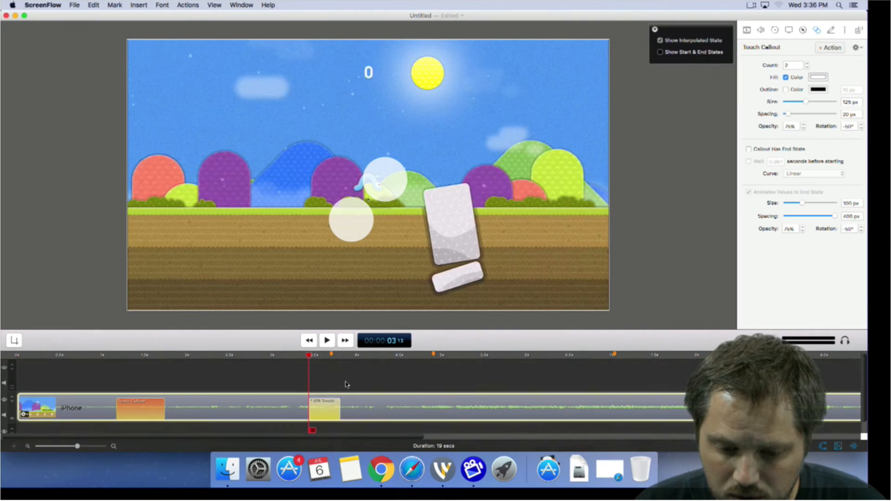
Step: Try changing the disabled end-state size, and inspect the second touch callout at its end point
left_click(851, 203)
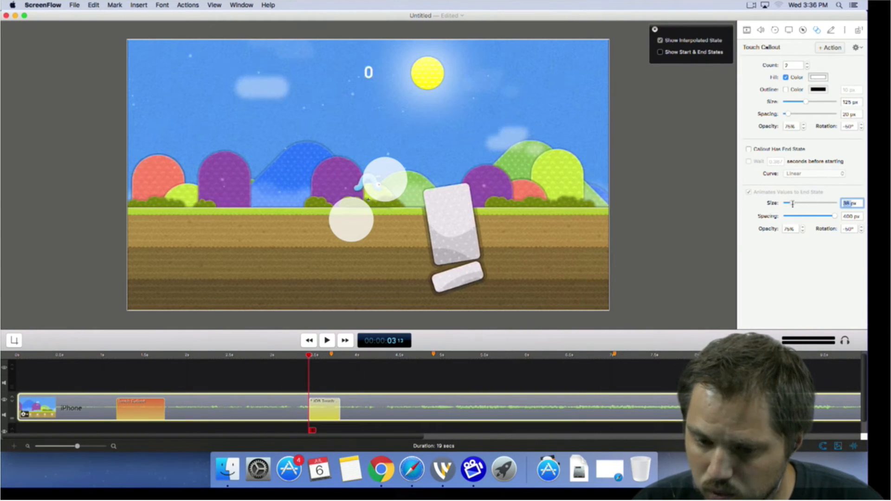
left_click(805, 241)
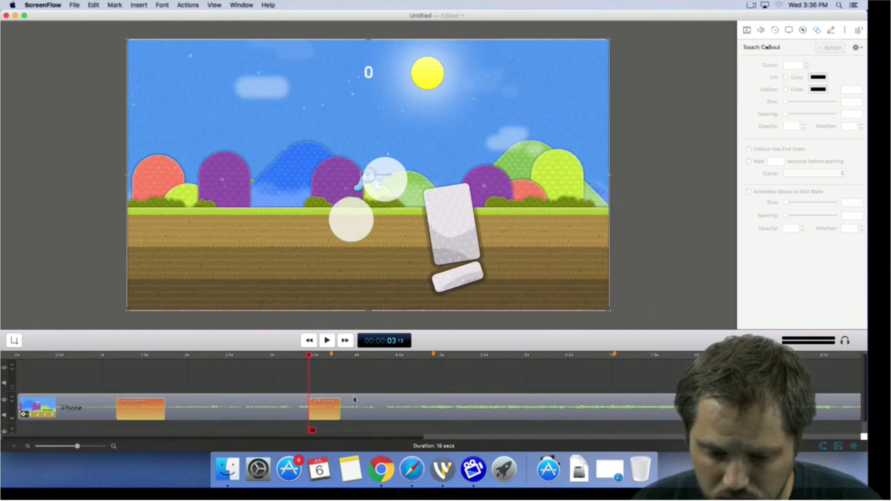
left_click(323, 410)
left_click_drag(312, 362, 340, 358)
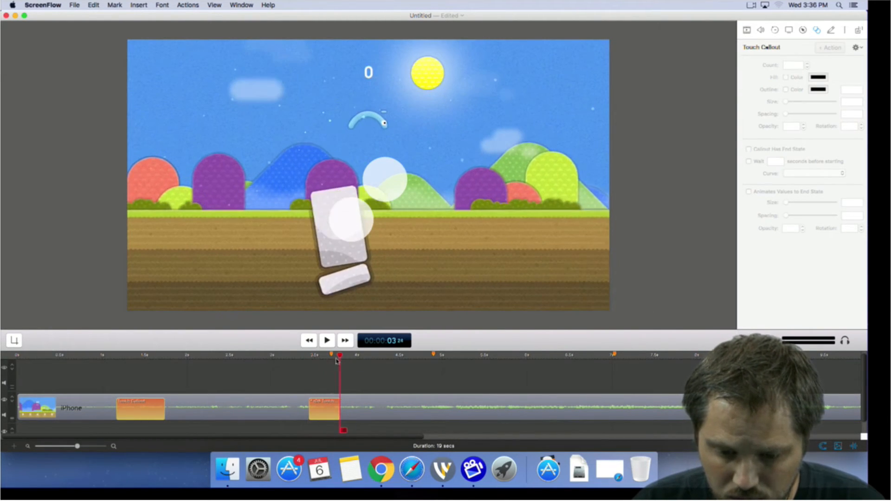
left_click(327, 420)
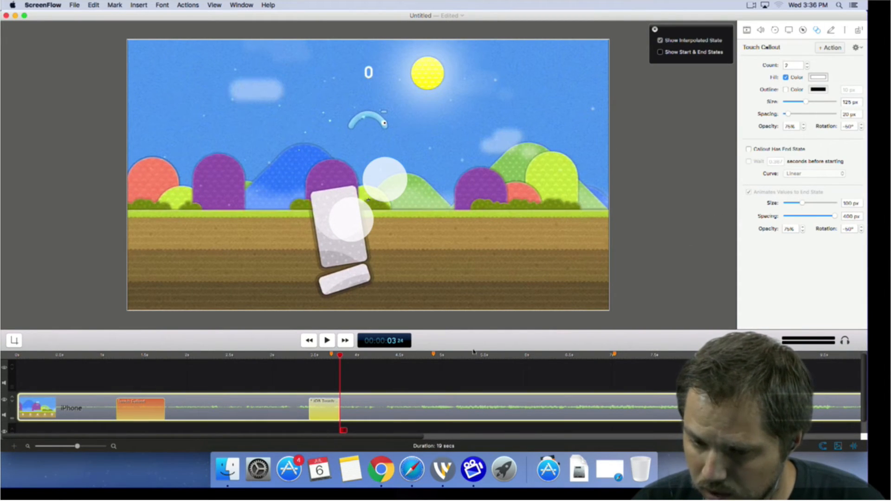
Step: Return to the second touch callout's start point and show its start and end states alongside the interpolated state
left_click(362, 385)
left_click_drag(340, 356, 311, 361)
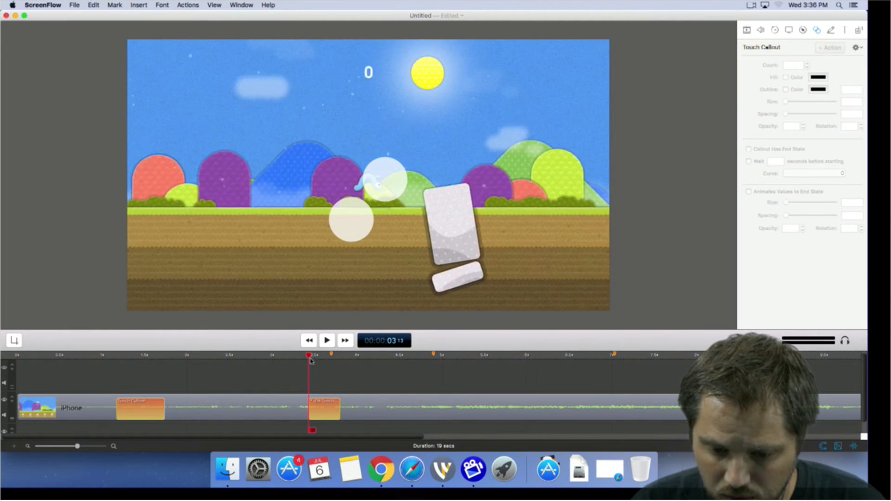
left_click(326, 414)
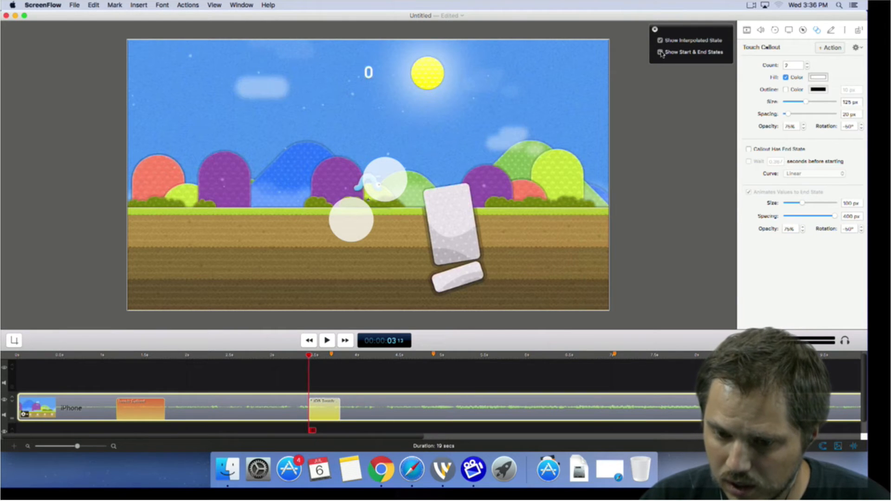
Step: Preview the second touch callout without its end state, playing from just before its start
left_click(298, 358)
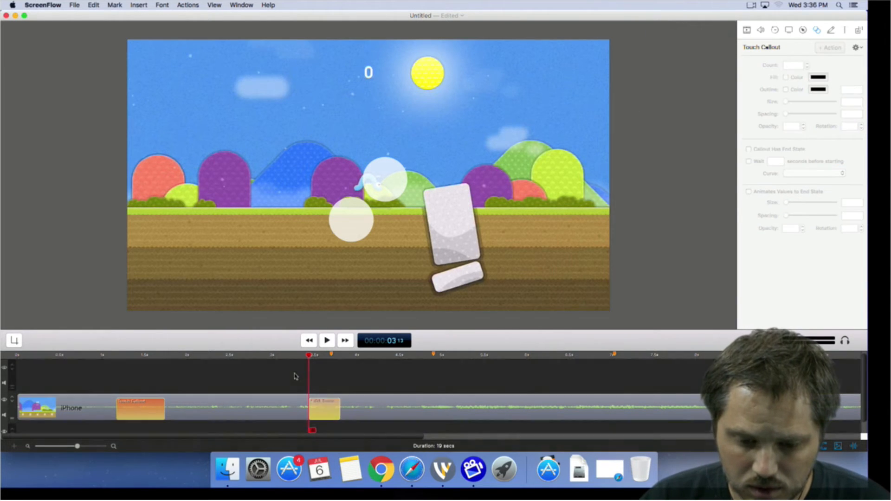
key("space")
left_click(300, 355)
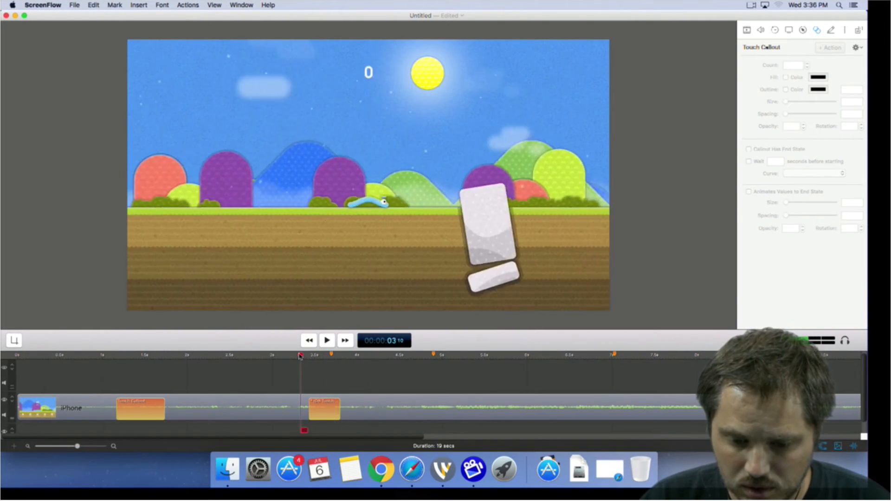
key("space")
Step: Turn the second touch callout's end state back on at its start point
left_click(307, 356)
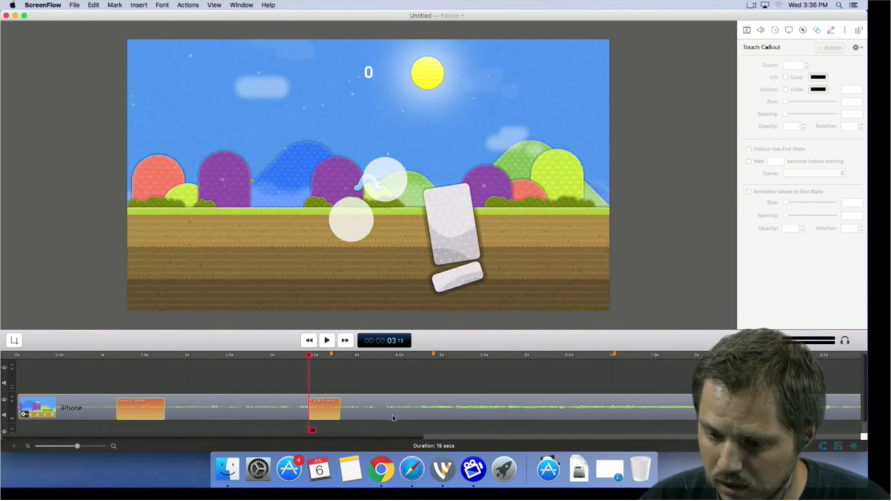
left_click(325, 409)
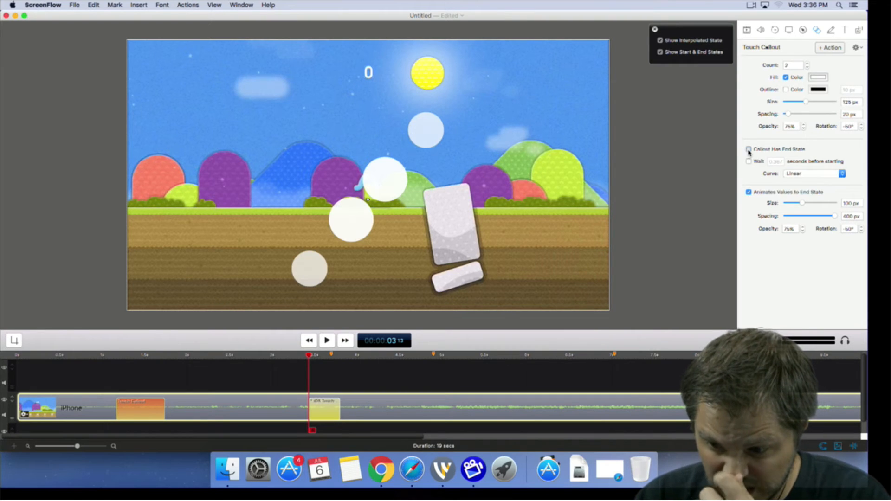
left_click(748, 150)
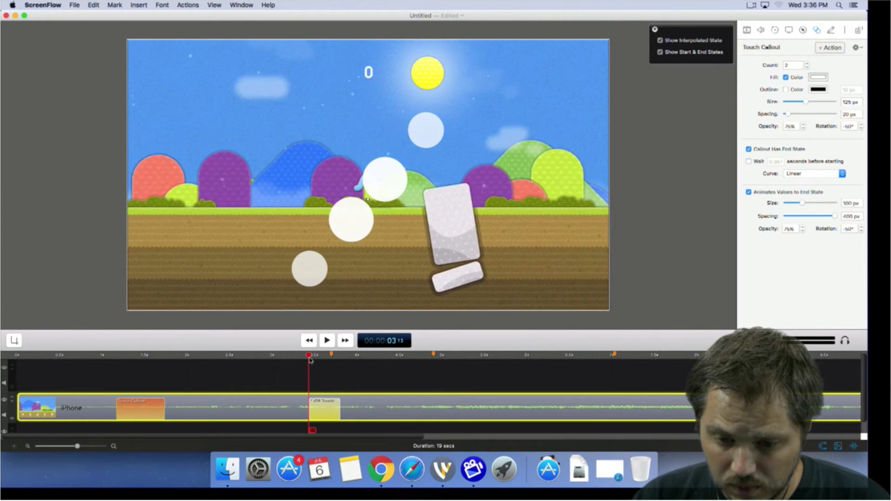
Step: Compare the second touch callout with its interpolated state hidden and shown, scrubbing through to its end point
mouse_move(310, 360)
left_mouse_down()
mouse_move(338, 360)
mouse_move(321, 361)
left_mouse_up()
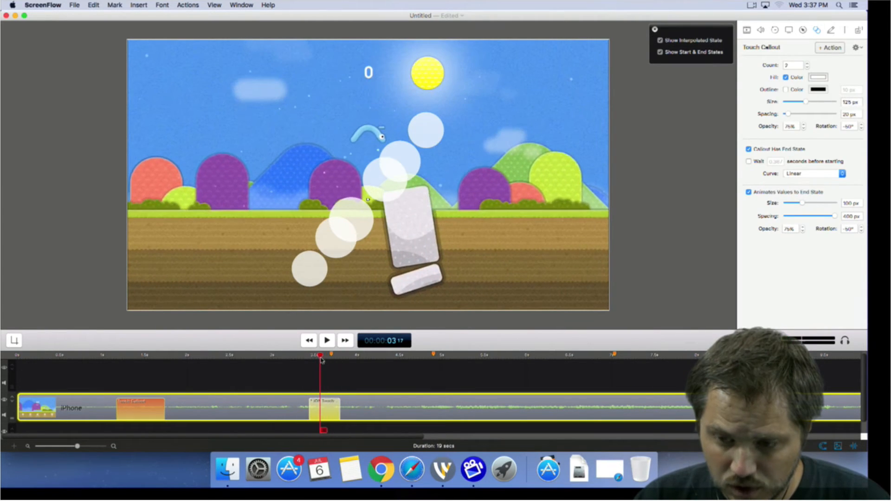
left_click(660, 41)
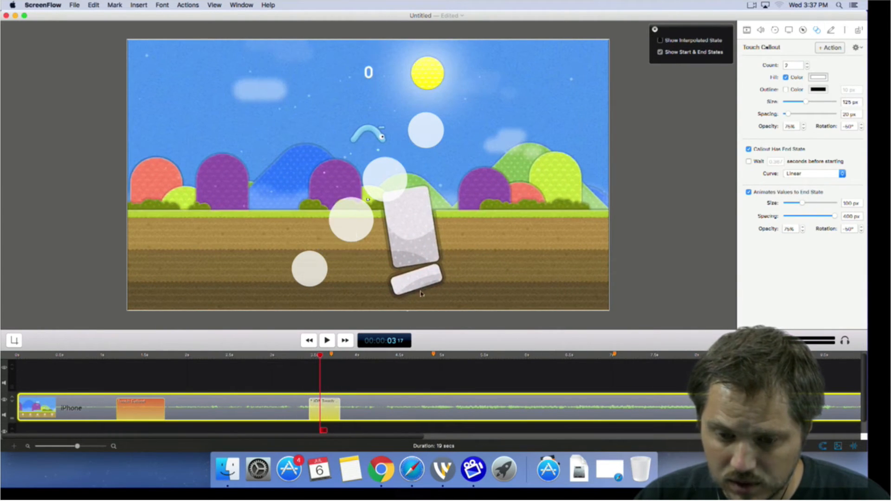
left_click_drag(320, 356, 318, 357)
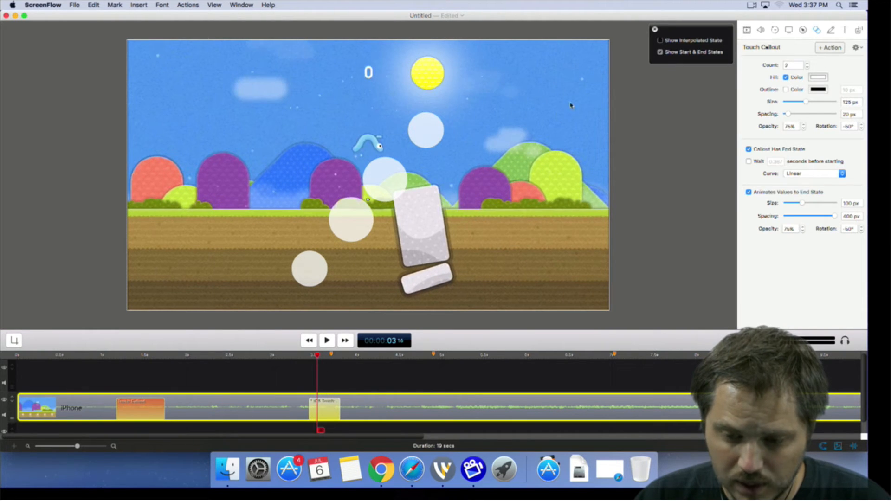
left_click(660, 40)
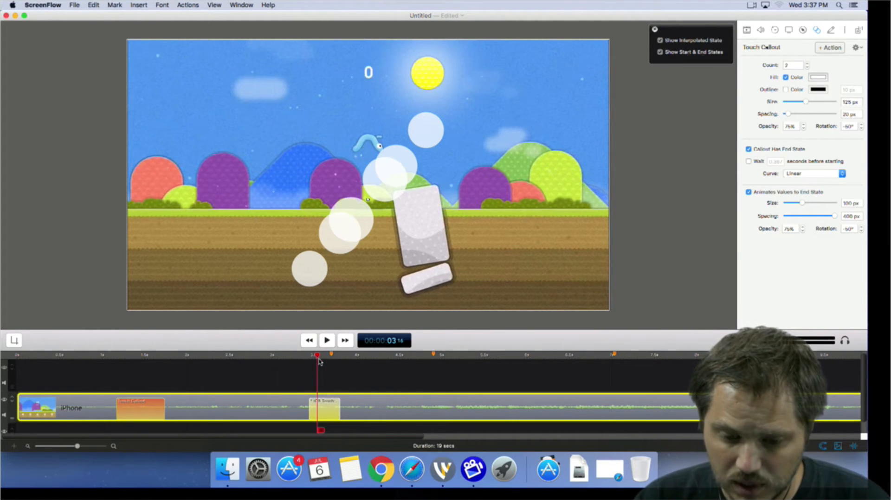
left_click_drag(319, 362, 337, 357)
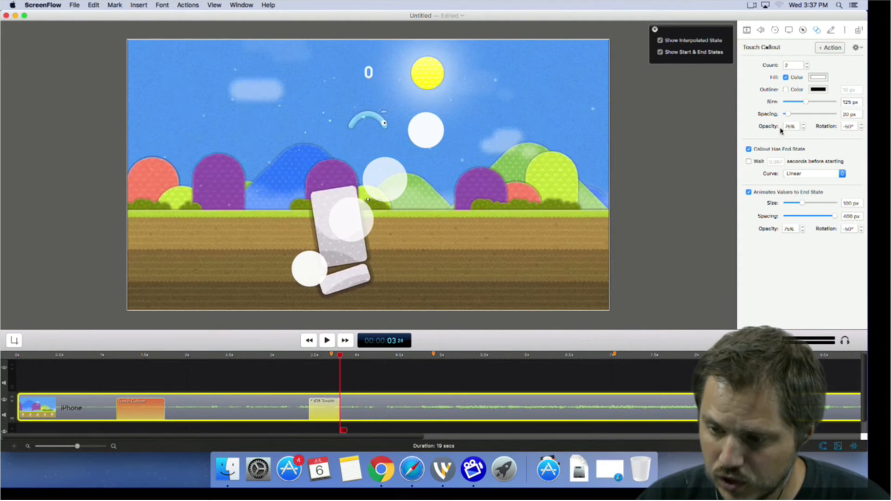
Step: Replay the second touch callout several times from just before its start to check the spreading two-finger animation
left_click(407, 375)
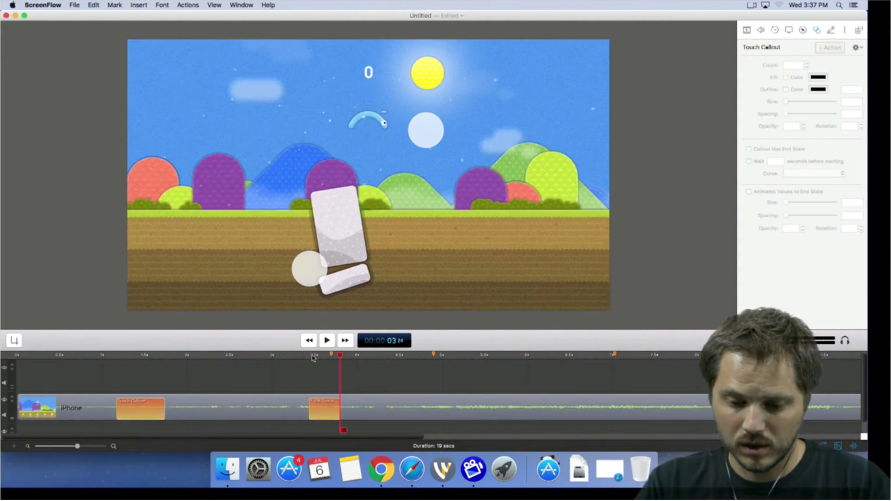
left_click(302, 358)
key("space")
left_click(302, 358)
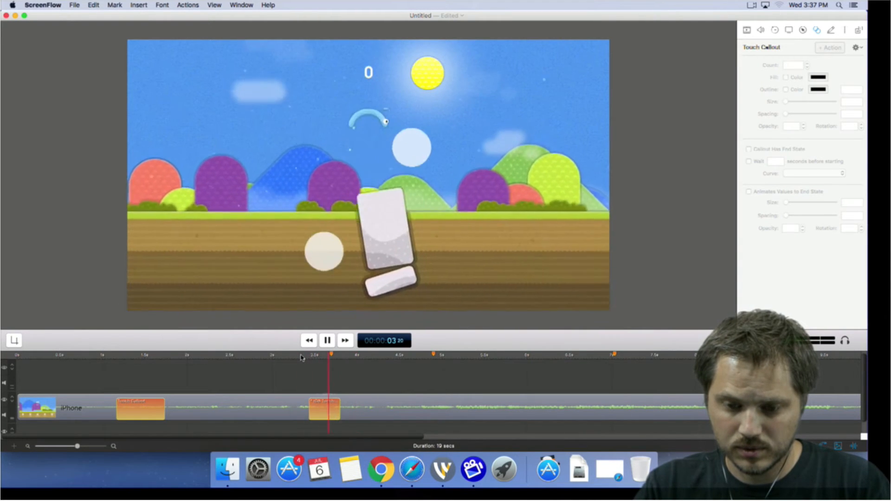
left_click(302, 358)
left_click(301, 357)
left_click(302, 358)
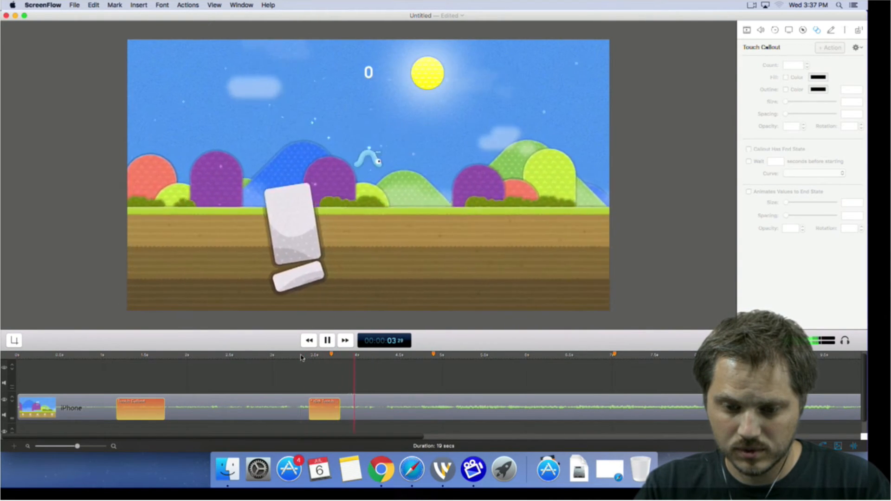
left_click(302, 358)
left_click(301, 358)
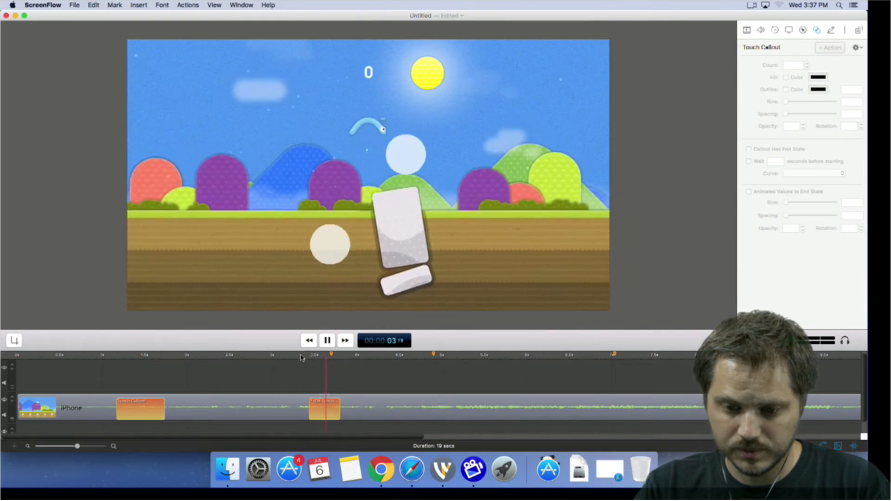
left_click(301, 358)
key("space")
left_click(301, 357)
key("space")
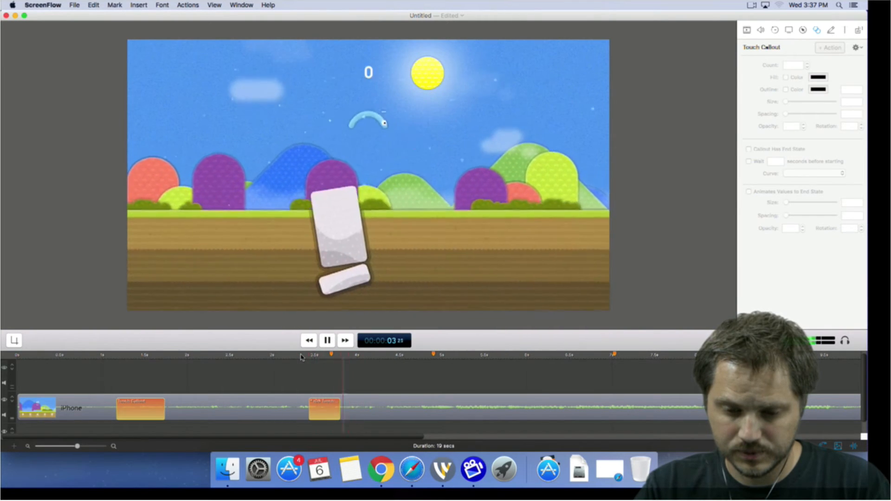
key("space")
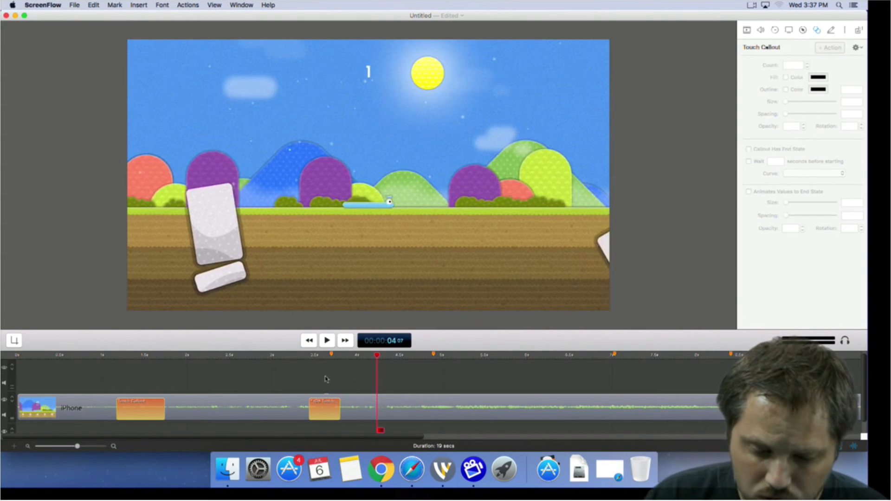
Step: Play the recording from before the first touch callout to preview both callouts in sequence
left_click(264, 357)
left_click(116, 355)
left_click_drag(105, 351, 78, 354)
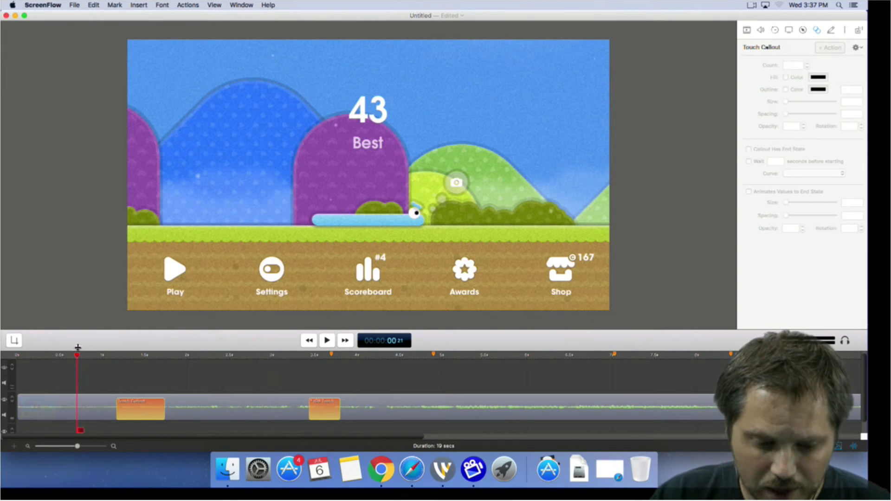
key("space")
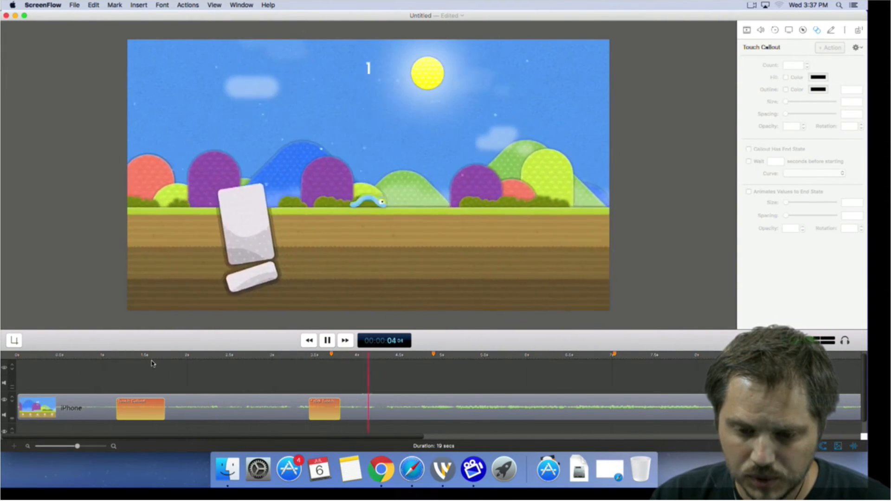
key("space")
key("space")
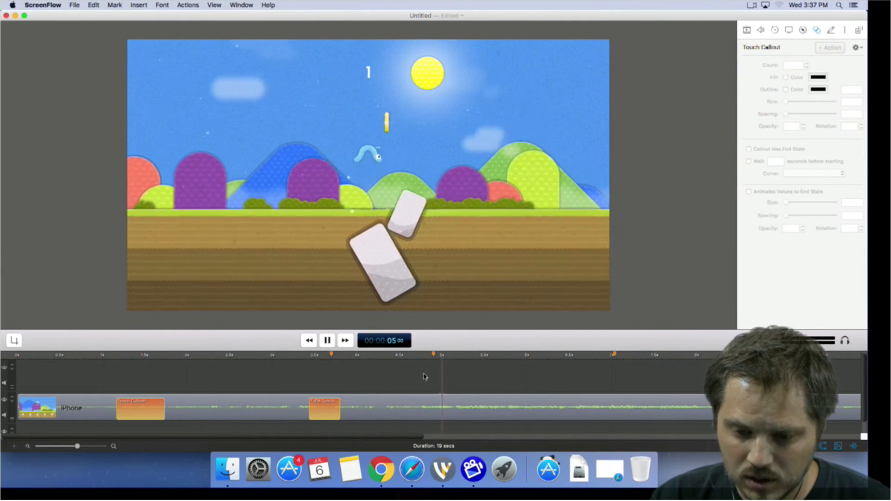
key("space")
Step: Select the second touch callout, move the playhead to the marker at 00:00:04;27, and check the callout's template options
left_click(318, 365)
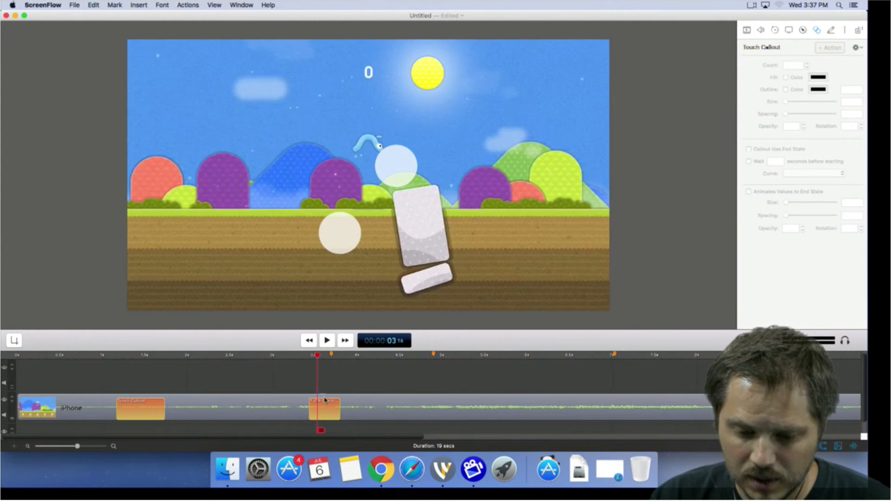
left_click(324, 403)
left_click_drag(316, 358, 434, 358)
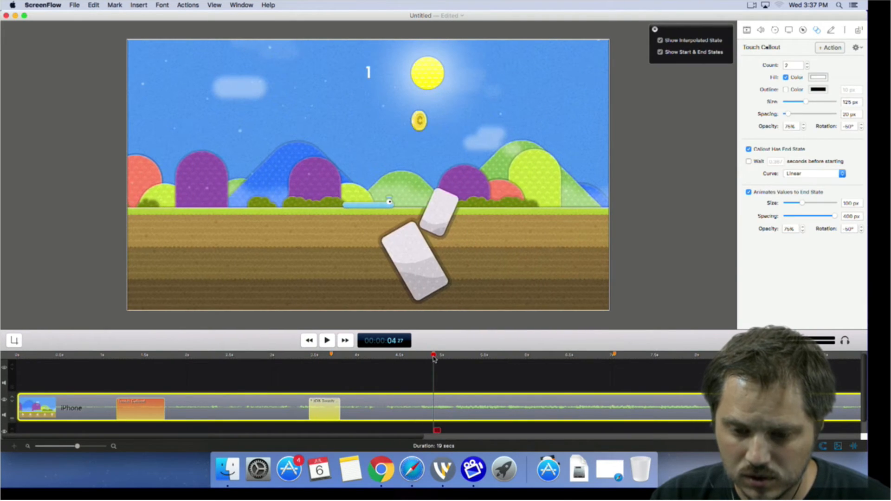
right_click(325, 410)
left_click(316, 412)
right_click(325, 413)
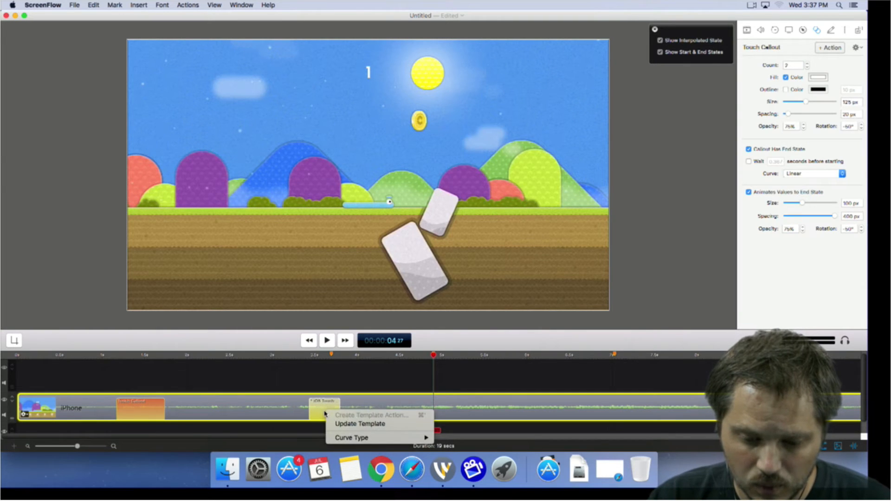
left_click(321, 412)
Step: Look through the action template manager and its import and export options, then close it
left_click(188, 5)
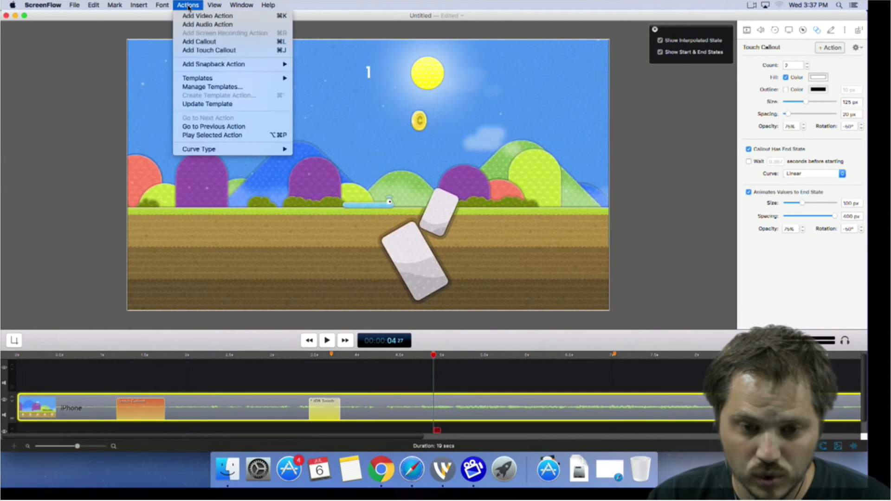
left_click(165, 4)
left_click(155, 3)
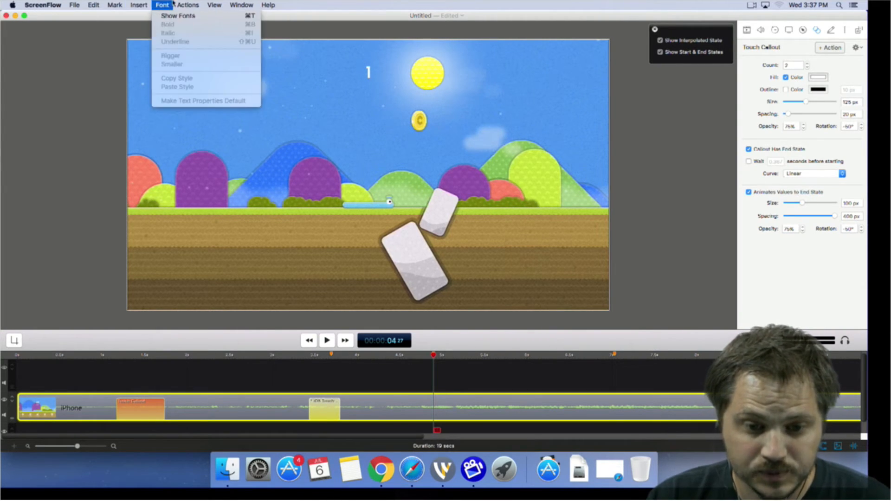
left_click(188, 5)
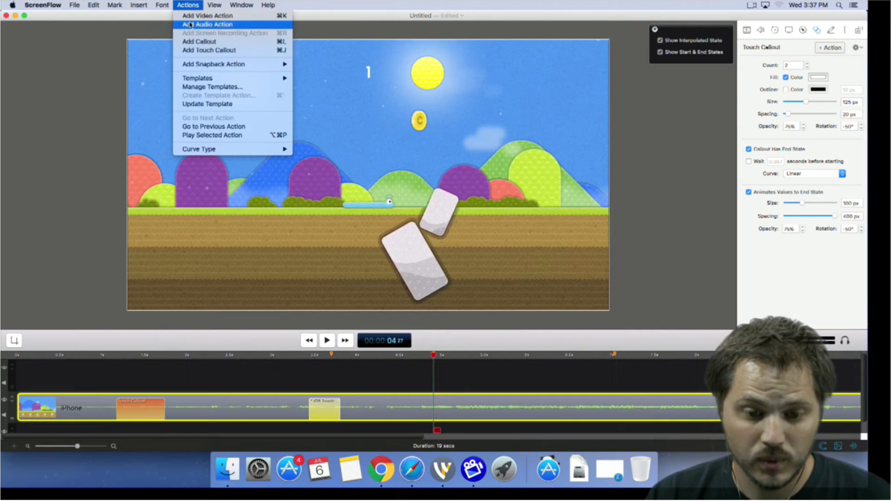
left_click(211, 87)
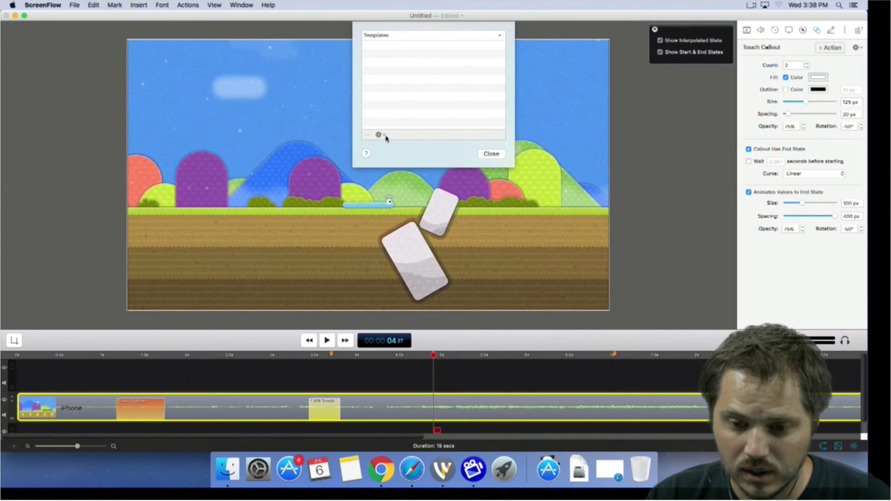
left_click(379, 135)
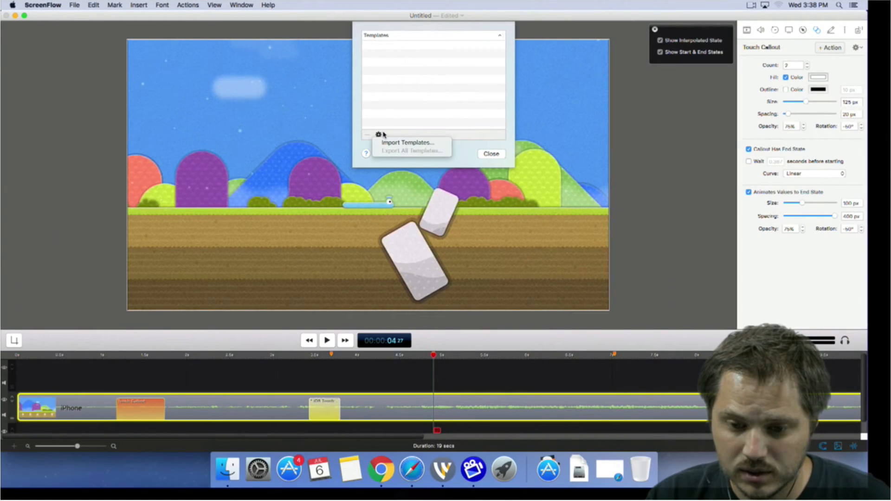
left_click(387, 134)
left_click(491, 153)
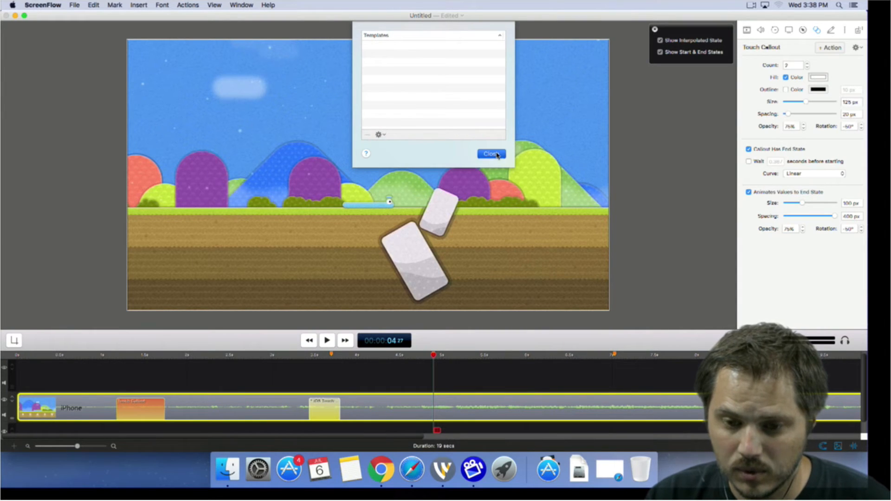
Step: Update the iOS Touch template with the second touch callout's current settings
left_click(189, 5)
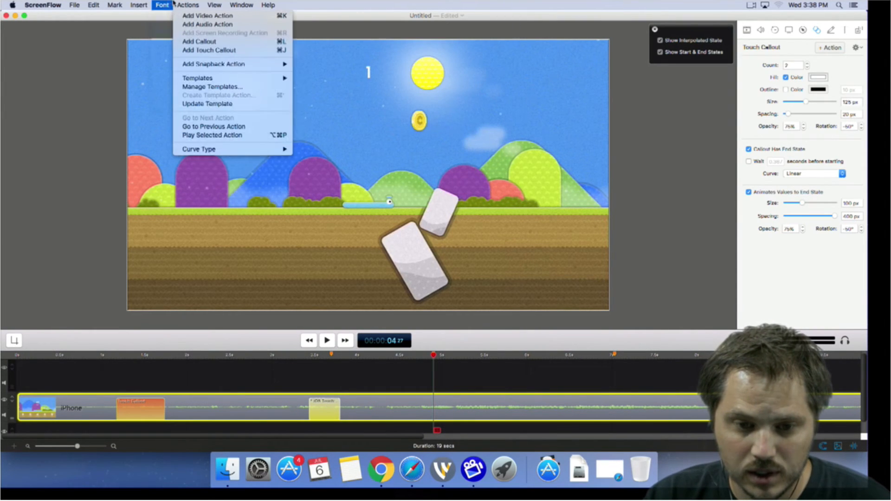
mouse_move(200, 83)
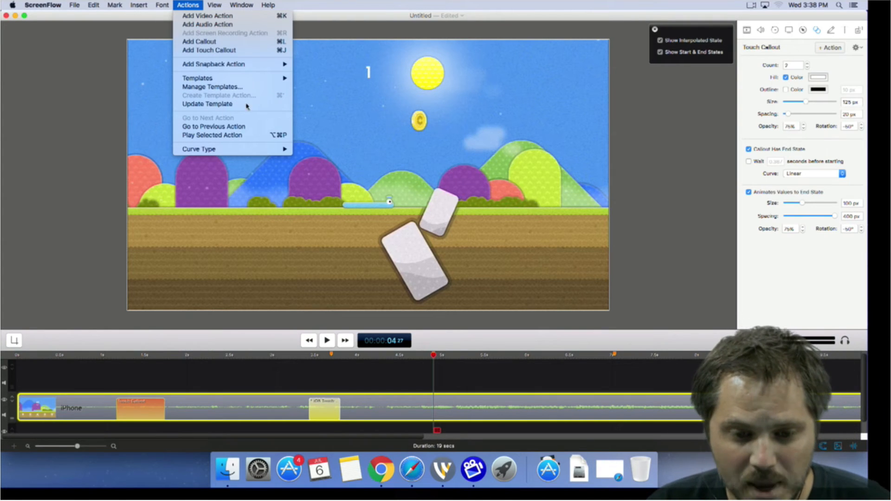
mouse_move(230, 79)
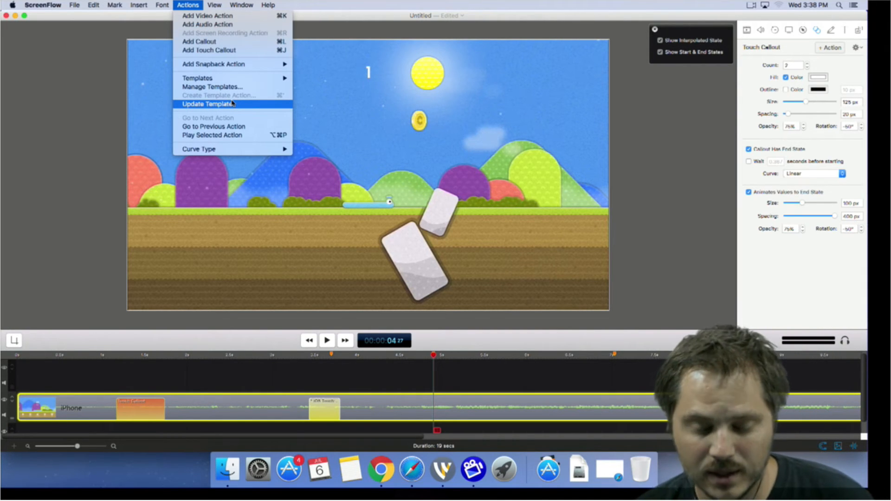
left_click(246, 105)
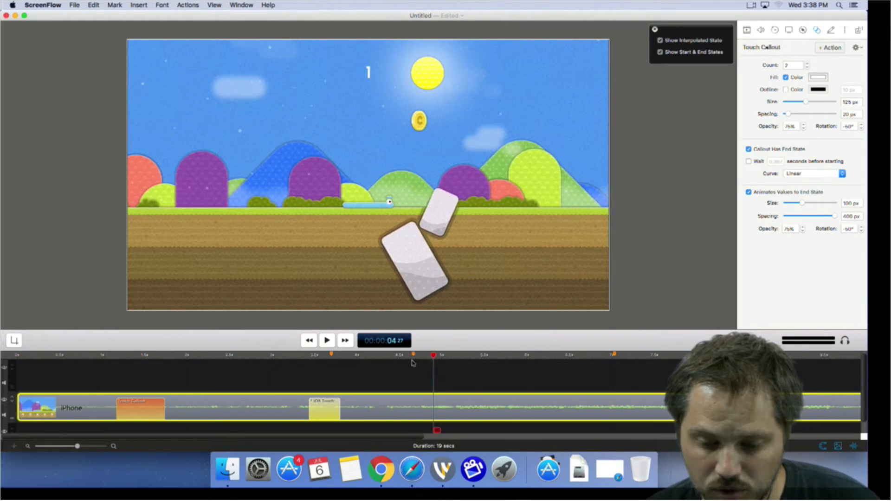
Step: Try the iOS Touch: Zoom In template as a shortened callout at the 00:00:04;27 marker
mouse_move(433, 358)
left_mouse_down()
mouse_move(420, 359)
mouse_move(430, 359)
left_mouse_up()
left_click(186, 5)
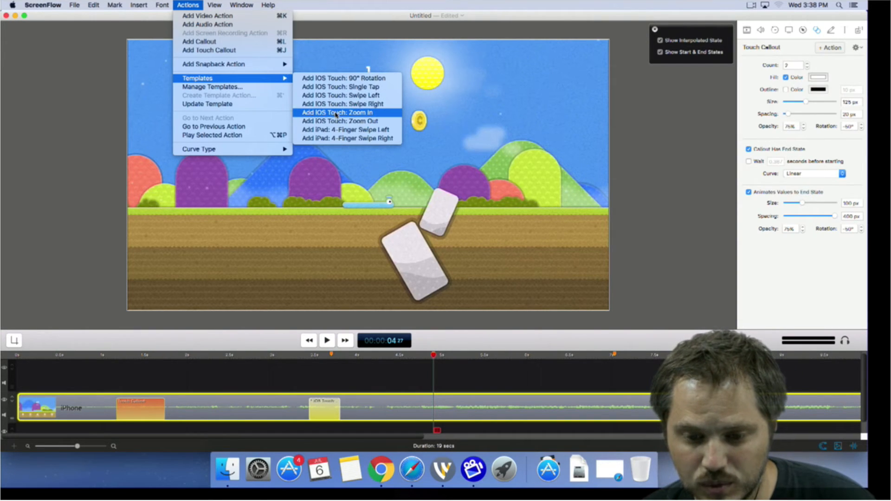
left_click(336, 113)
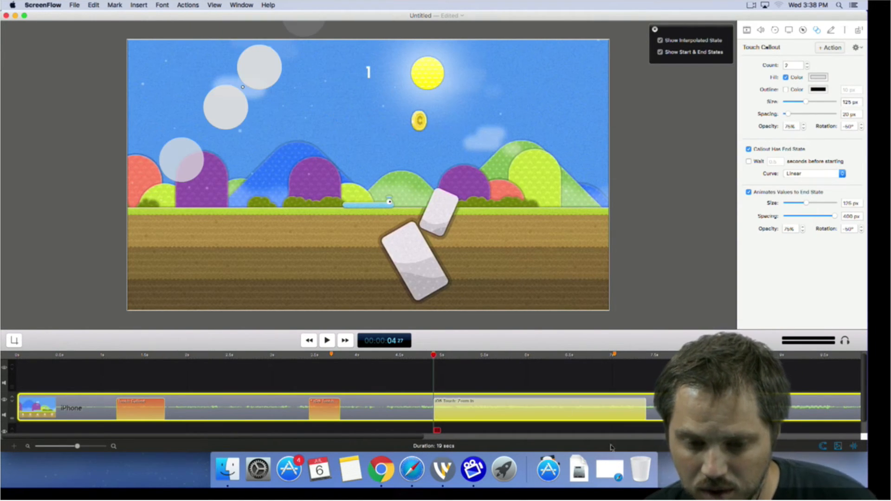
left_click_drag(644, 408, 454, 410)
left_click(320, 409)
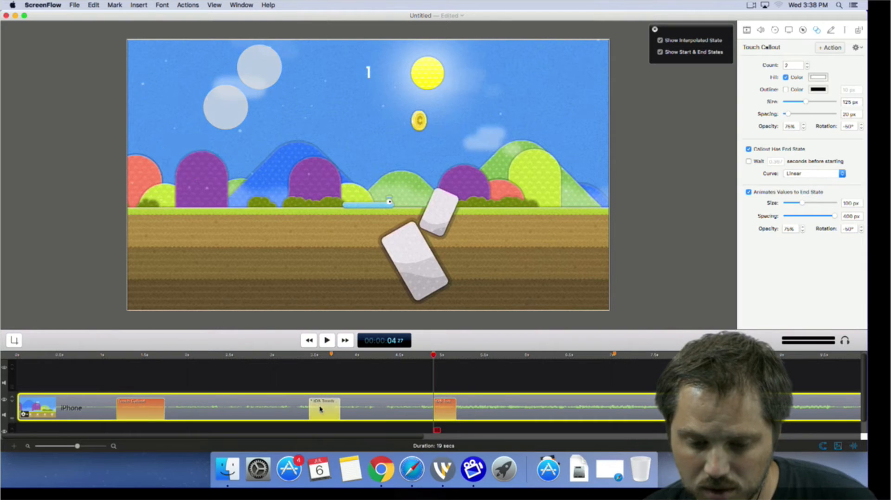
left_click(451, 411)
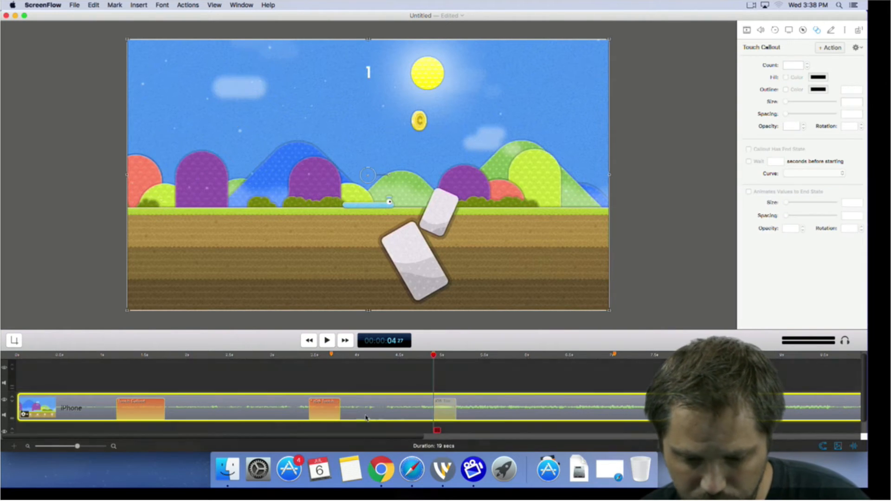
key("Delete")
Step: Copy the second touch callout and paste it onto the iPhone clip at 00:00:04;27
left_click(115, 5)
mouse_move(93, 5)
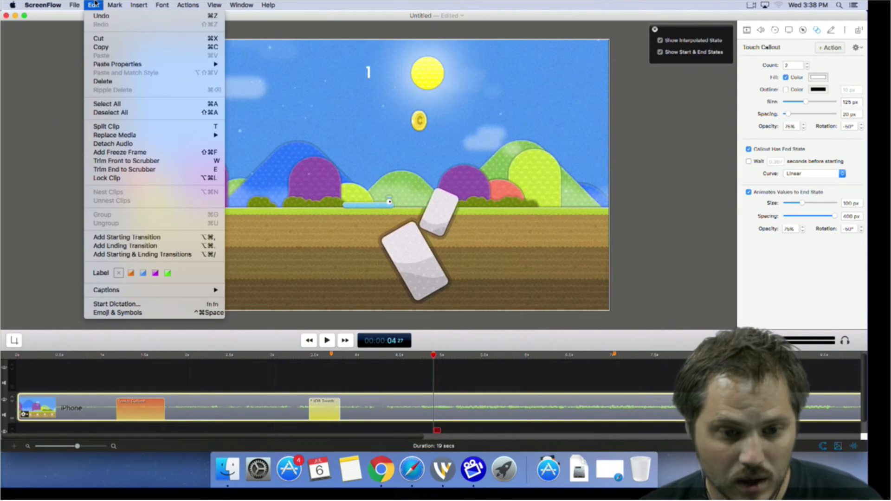
left_click(105, 48)
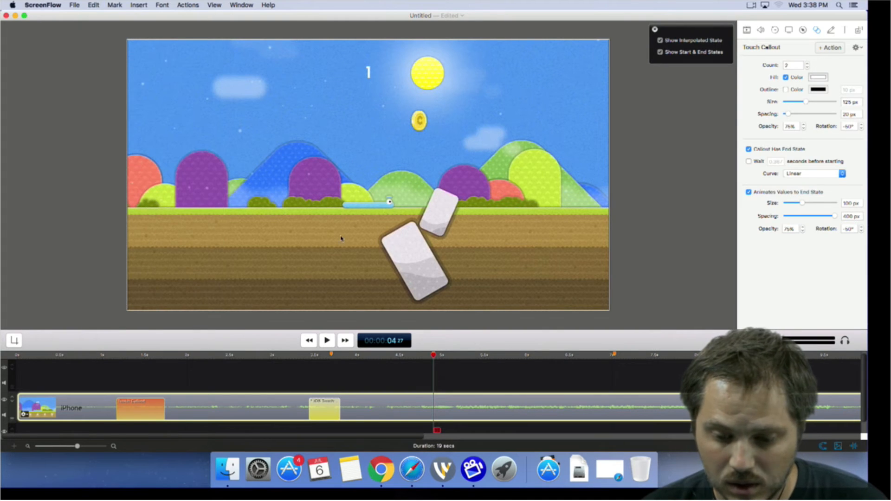
left_click(508, 419)
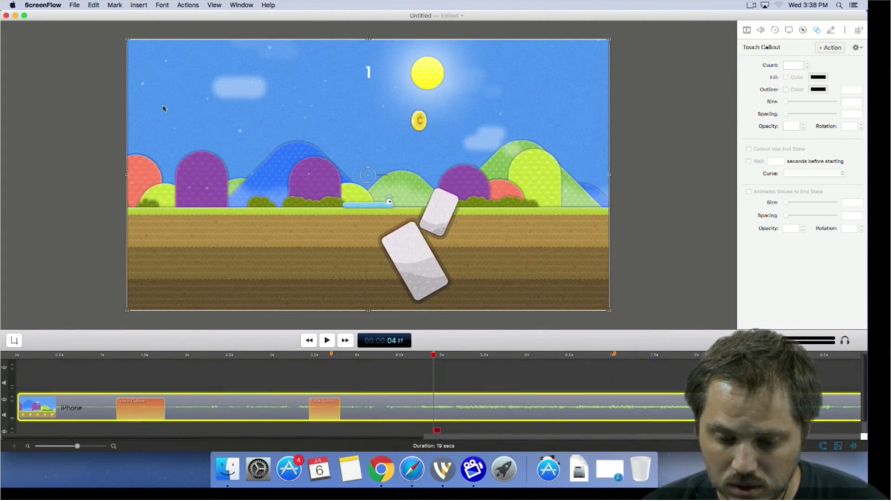
left_click(114, 5)
mouse_move(139, 5)
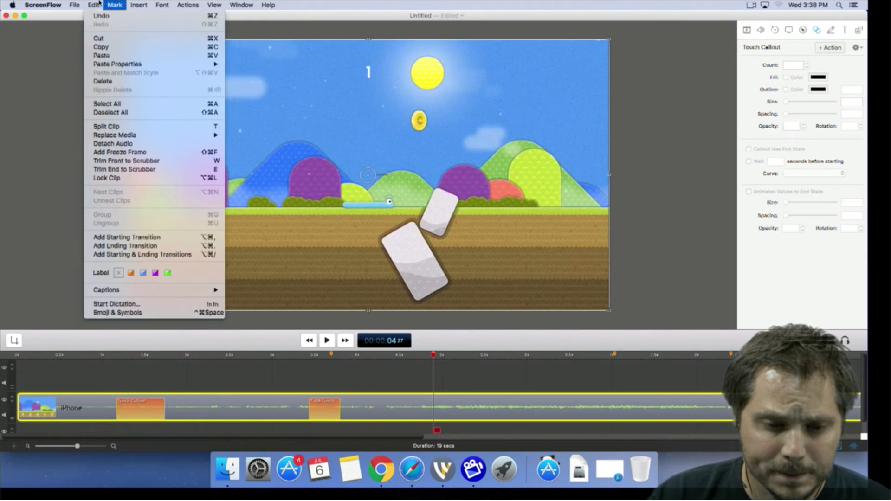
mouse_move(119, 68)
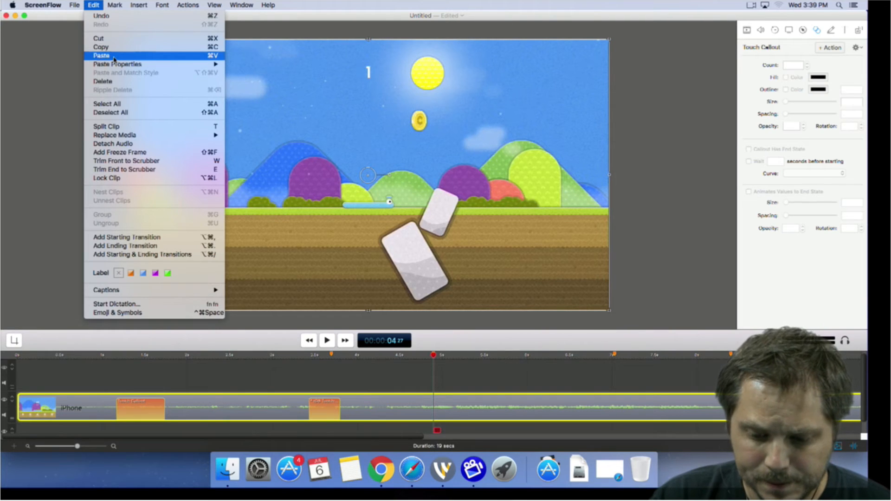
left_click(114, 56)
left_click(330, 367)
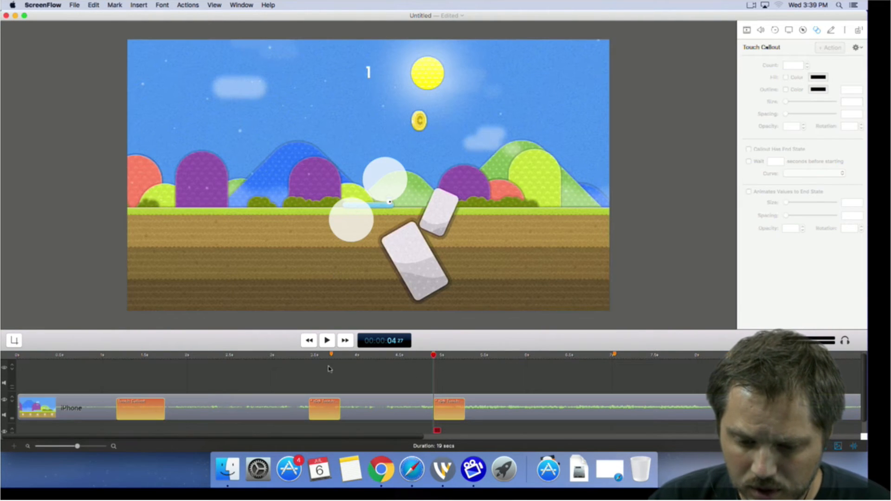
Step: Play the recording from just before the second touch callout to preview the pasted callout
left_click_drag(313, 355, 294, 356)
key("space")
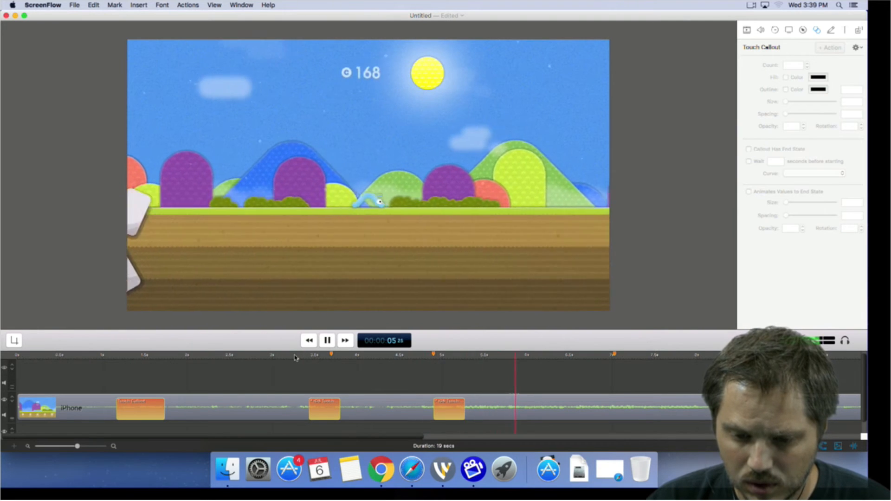
key("space")
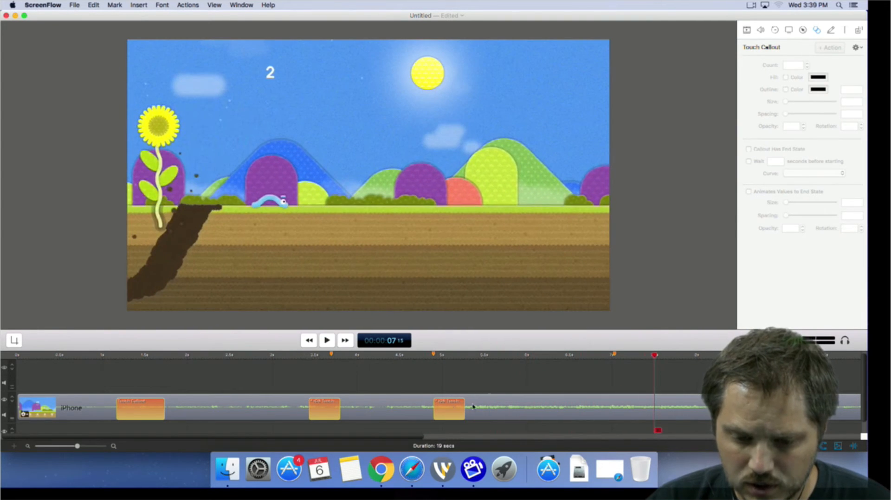
Step: Add the iOS Touch: Zoom Out template to the iPhone clip at 00:00:07;05 and shorten it to match the neighbouring callouts
left_click_drag(464, 364, 625, 359)
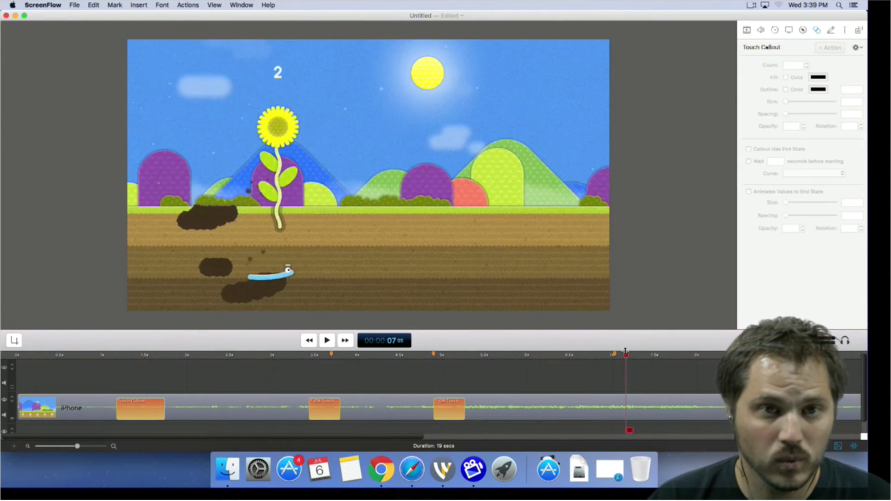
left_click(149, 6)
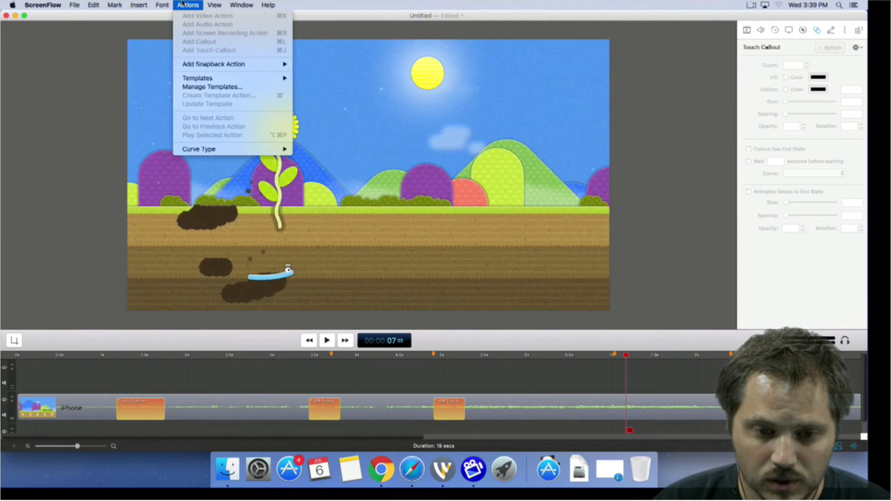
left_click(413, 116)
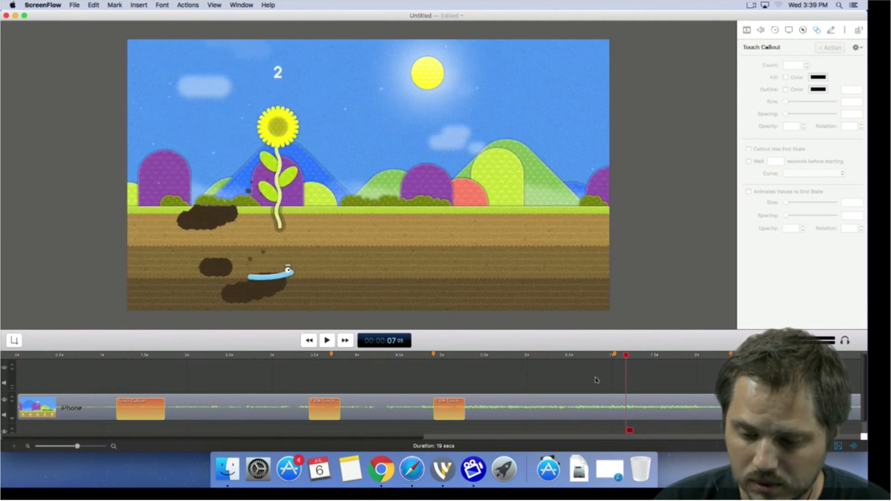
left_click(588, 413)
left_click(188, 5)
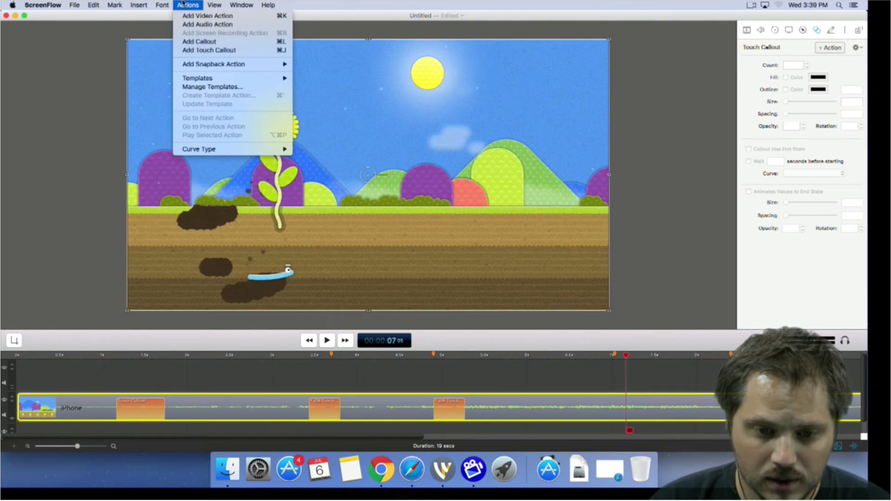
mouse_move(204, 80)
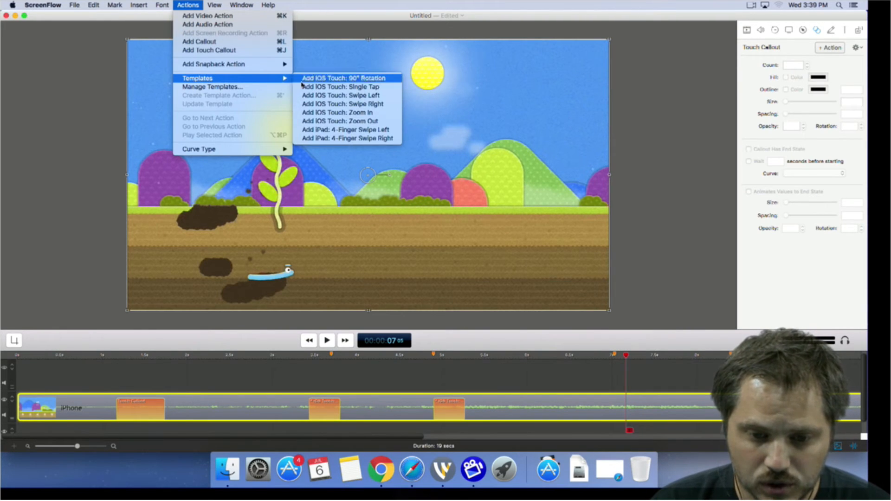
left_click(335, 121)
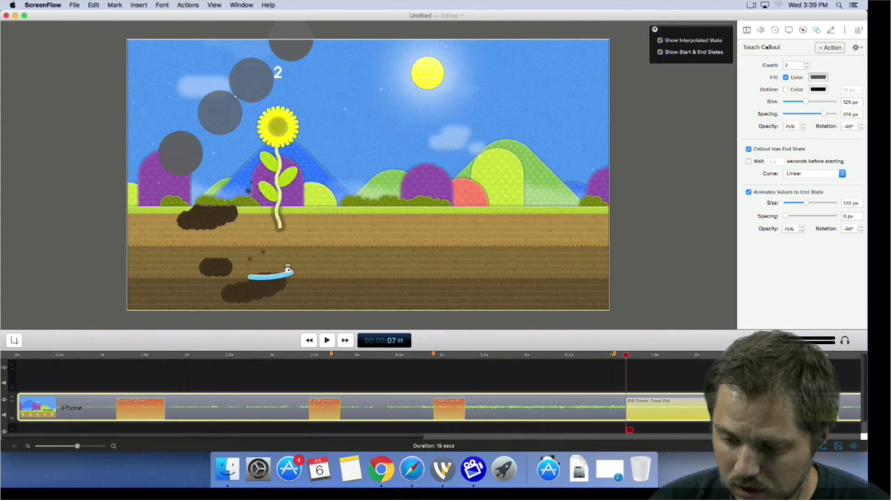
left_click_drag(688, 408, 656, 408)
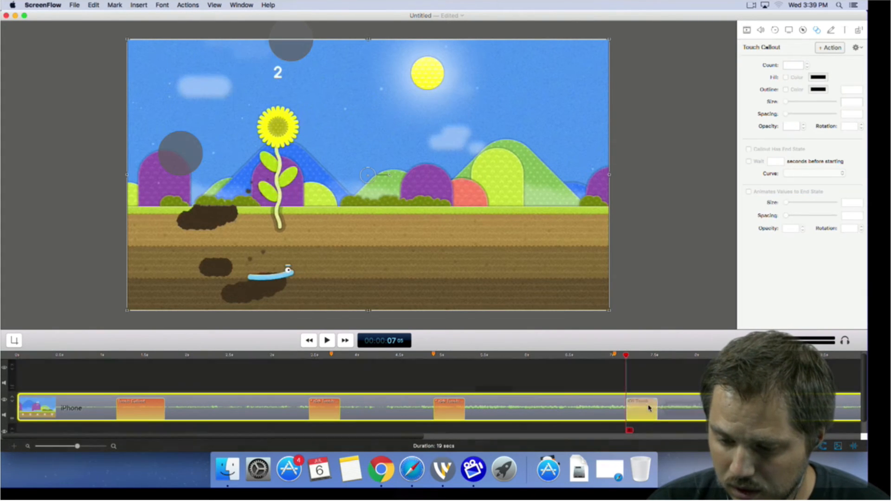
Step: Move the zoom-out callout's start and end states to the middle of the frame and reduce its end size to 99 px
left_click(639, 405)
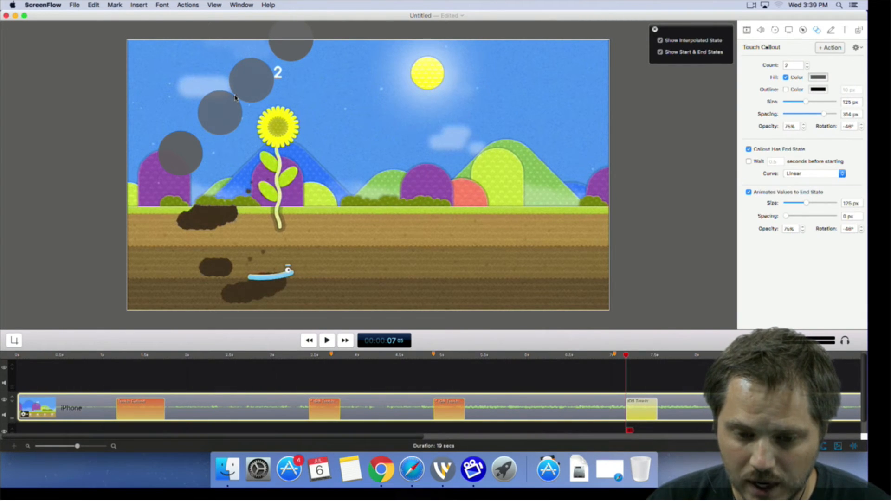
left_click_drag(235, 97, 357, 194)
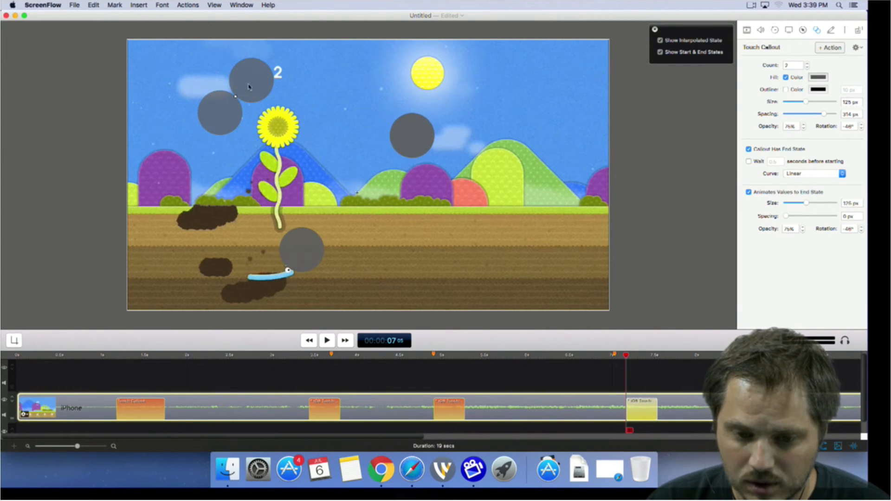
left_click_drag(249, 87, 370, 180)
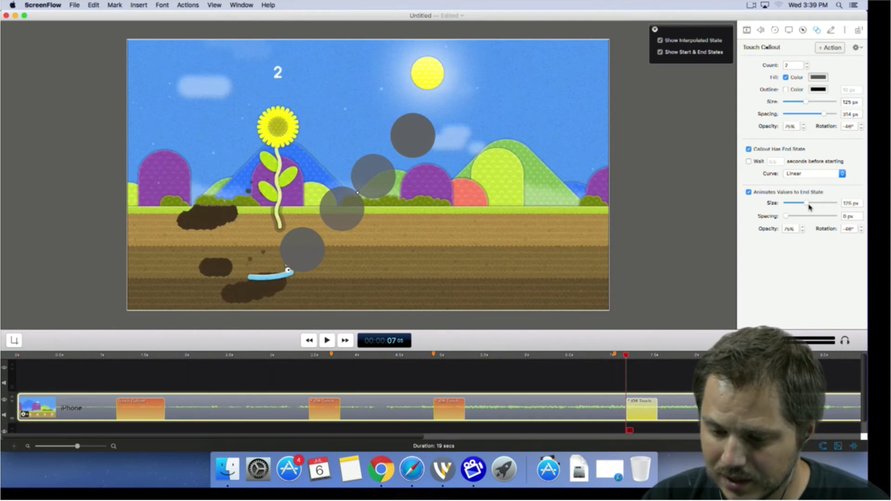
left_click_drag(807, 206, 804, 207)
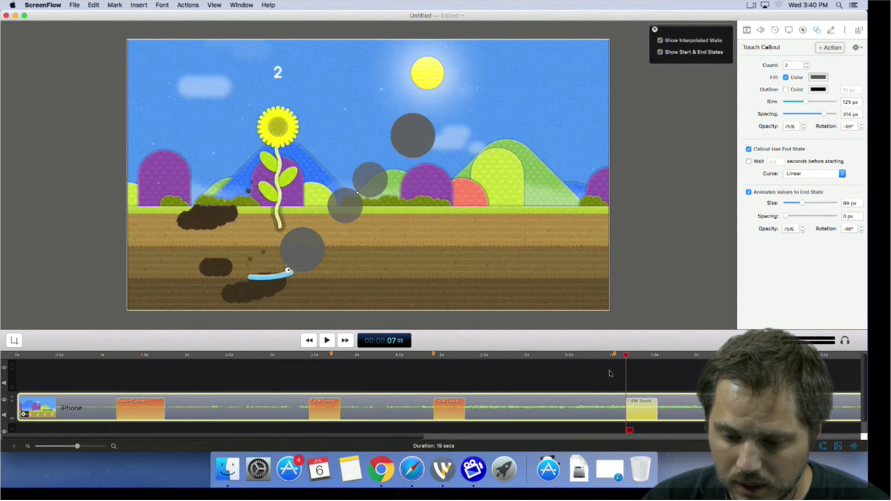
Step: At 00:00:07;12, try the zoom-out callout's start state farther left and an end size of 98 px
left_click_drag(628, 356, 646, 356)
left_click_drag(297, 257, 202, 261)
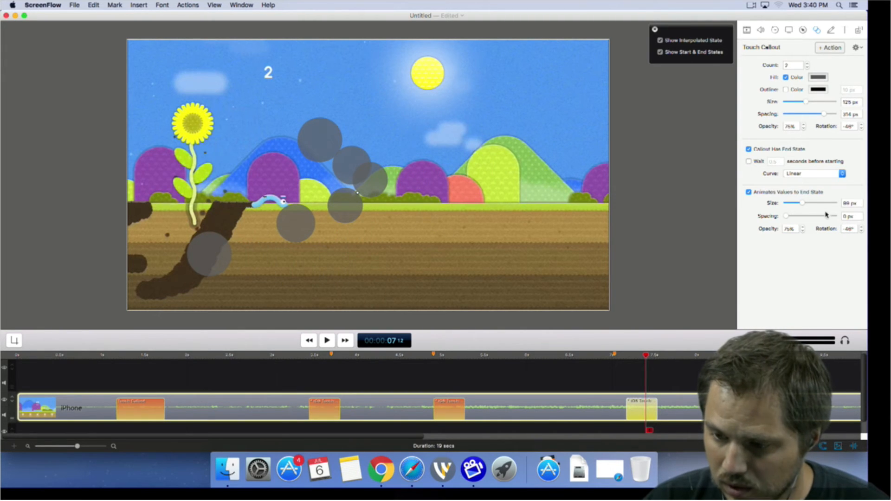
left_click_drag(804, 204, 805, 205)
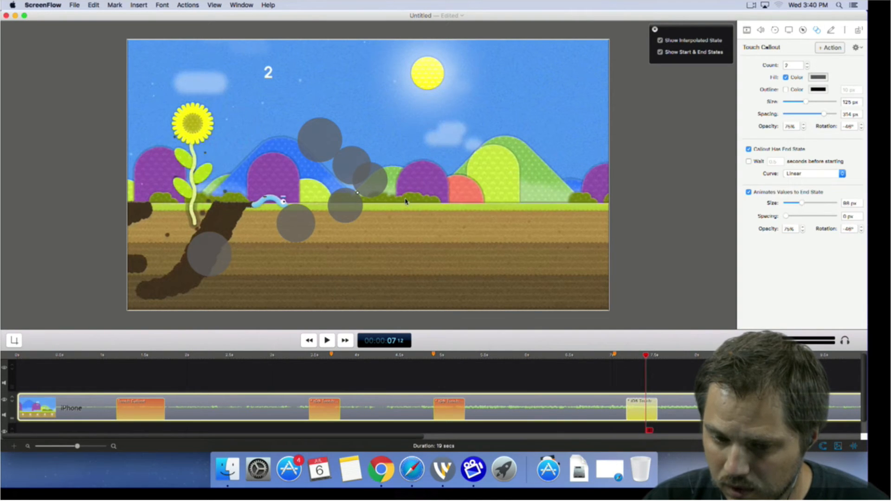
left_click_drag(320, 139, 405, 128)
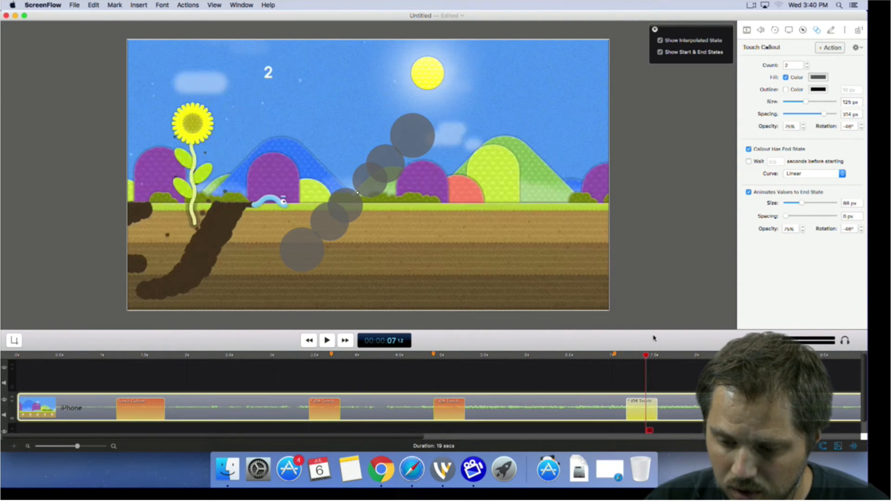
Step: Scrub from the zoom-out callout's end back to 00:00:07;05 and set its end size to 101 px
left_click(655, 355)
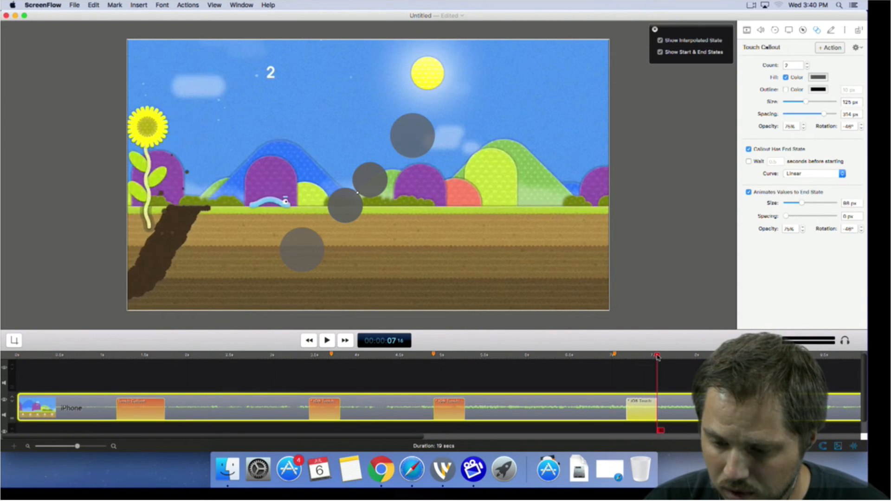
left_click_drag(656, 357, 624, 356)
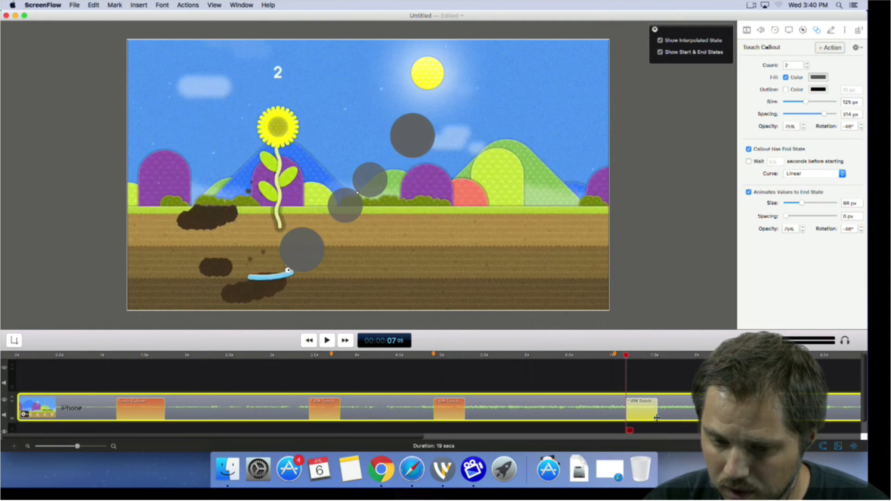
left_click_drag(801, 203, 804, 202)
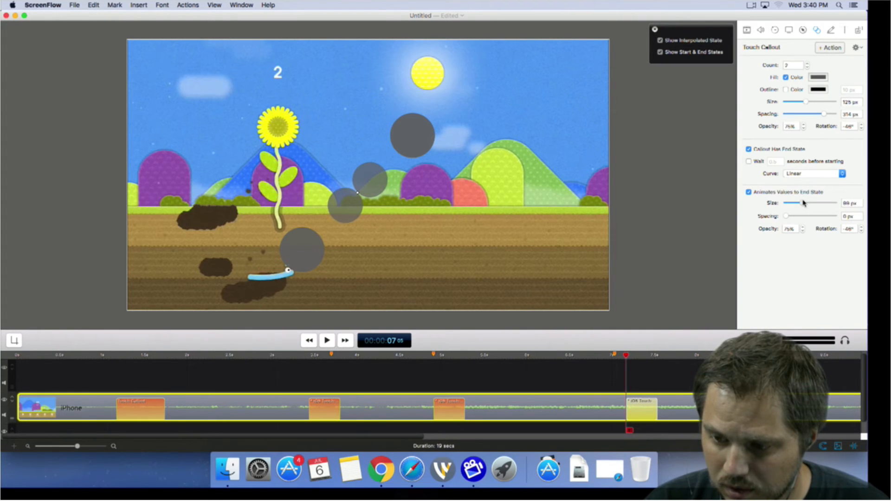
left_click(710, 281)
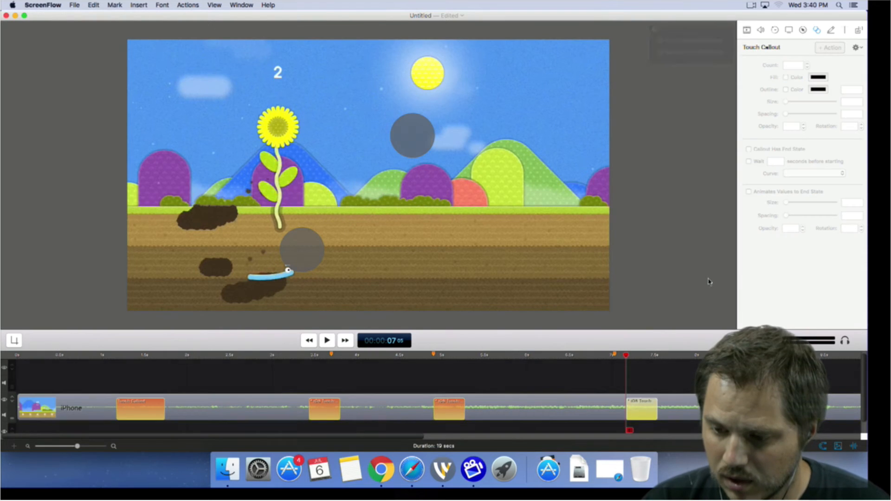
left_click(342, 258)
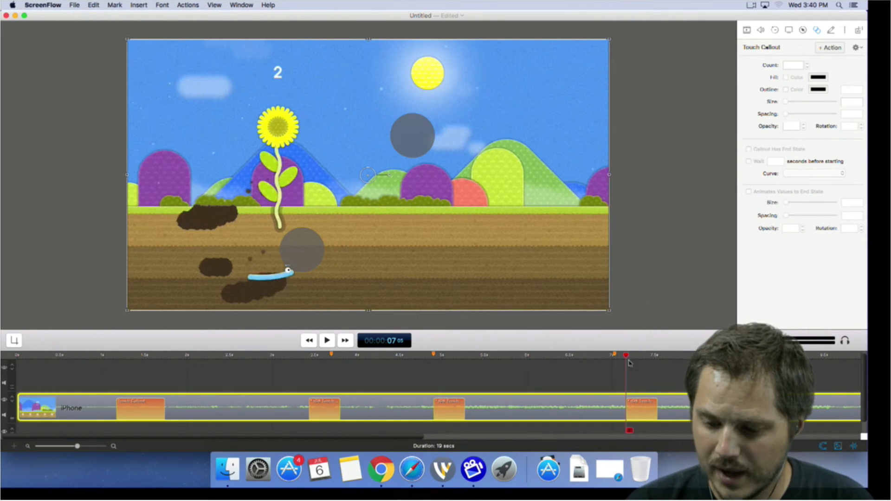
mouse_move(626, 358)
left_mouse_down()
mouse_move(637, 360)
mouse_move(625, 360)
left_mouse_up()
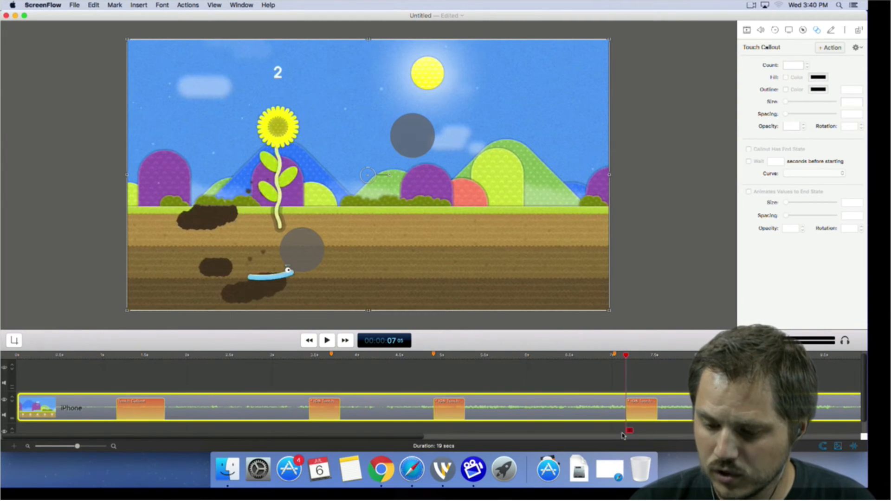
Step: Change the zoom-out callout's fill color to white and deselect the callout
left_click(640, 408)
left_click(817, 77)
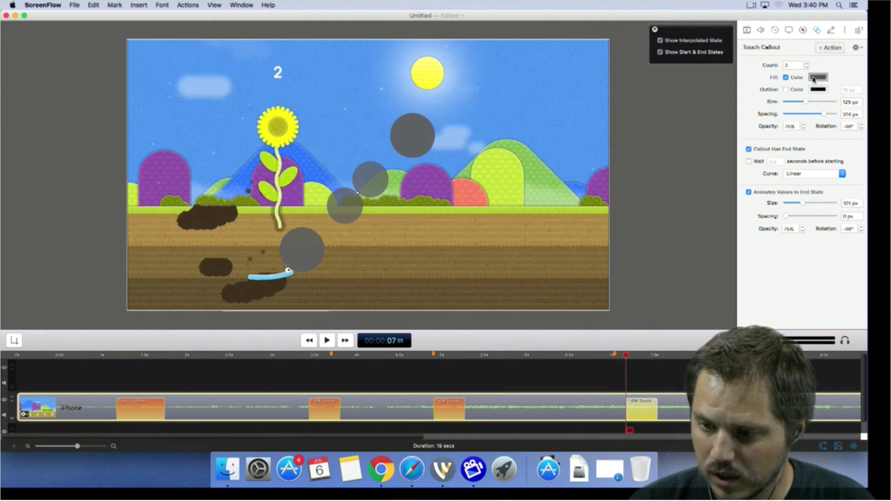
left_click_drag(293, 270, 231, 270)
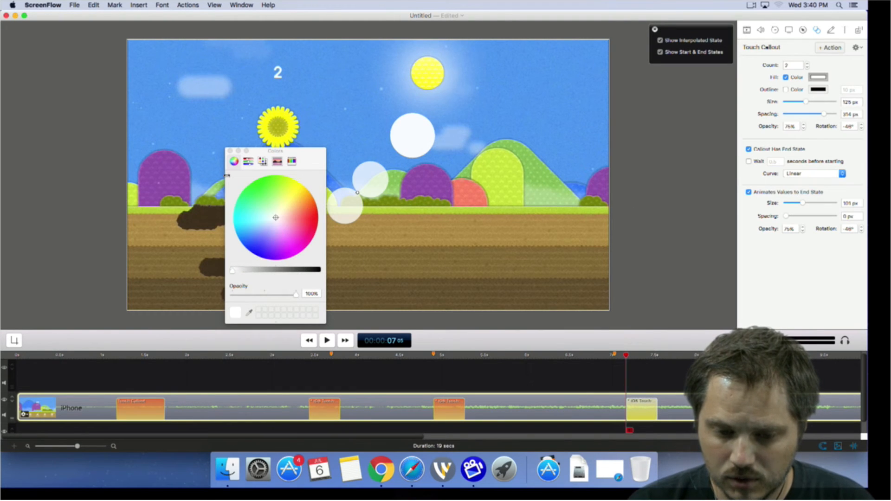
left_click(229, 150)
left_click(637, 387)
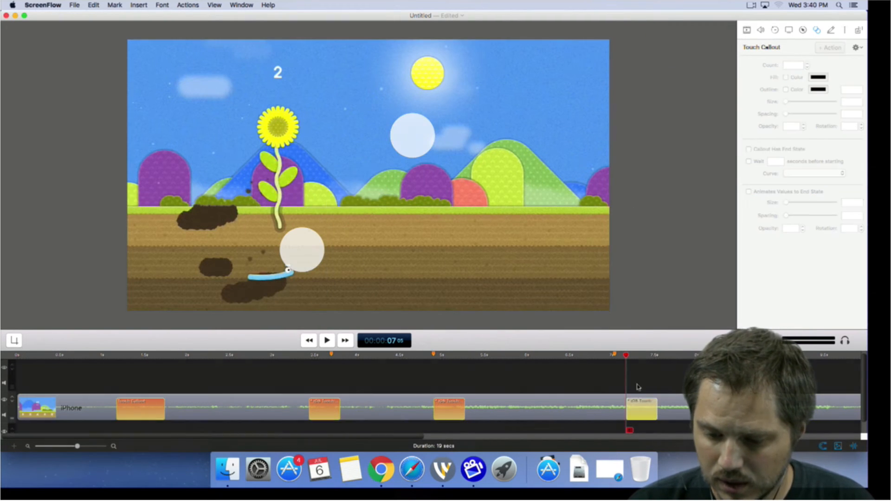
Step: Move the zoom-out callout earlier on the timeline so that it starts at 00:00:07;01
left_click_drag(642, 406, 631, 406)
mouse_move(606, 355)
left_mouse_down()
mouse_move(578, 355)
mouse_move(620, 350)
left_mouse_up()
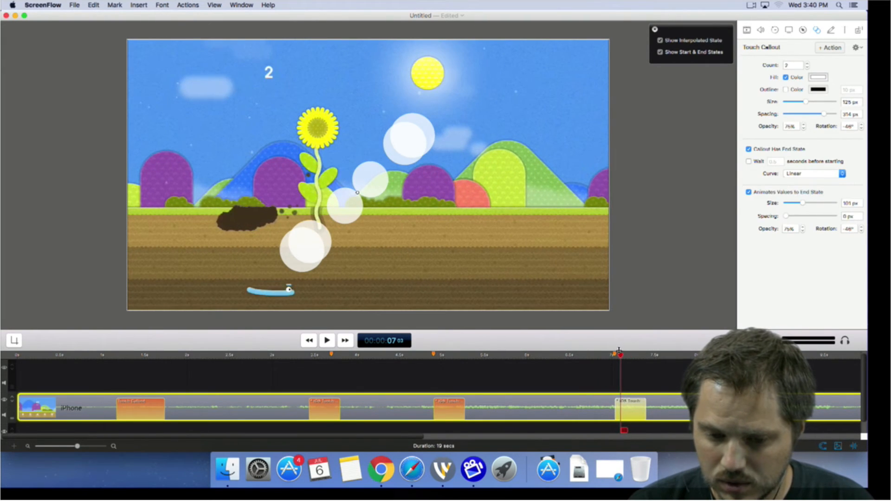
key("Left")
key("Left")
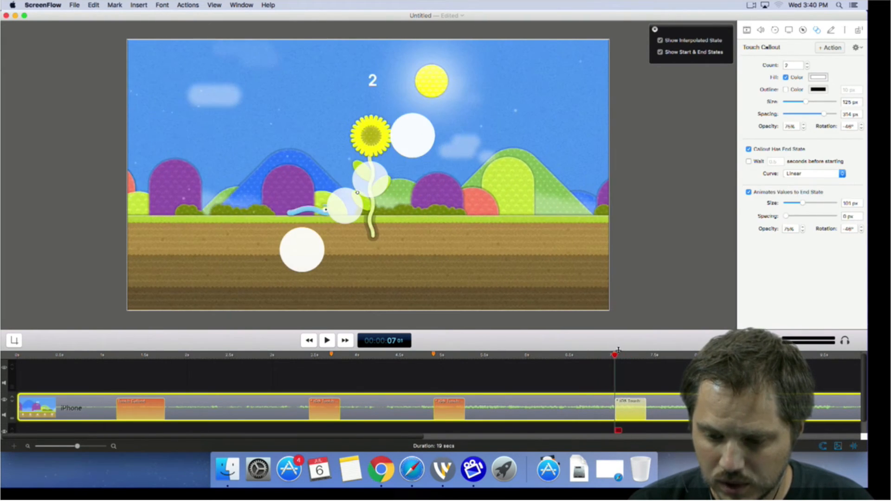
Step: Deselect the callout and play the recording from just before 6 seconds past the zoom-out callout to check its timing
left_click(569, 374)
key("space")
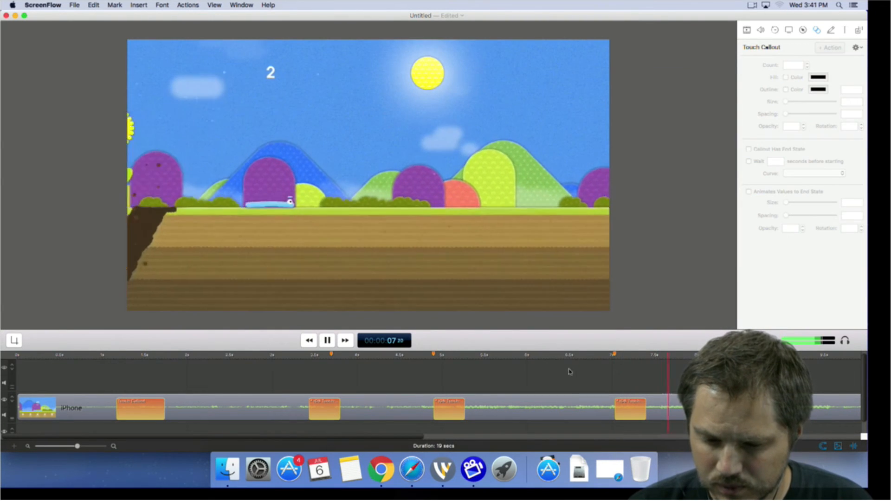
left_click(561, 354)
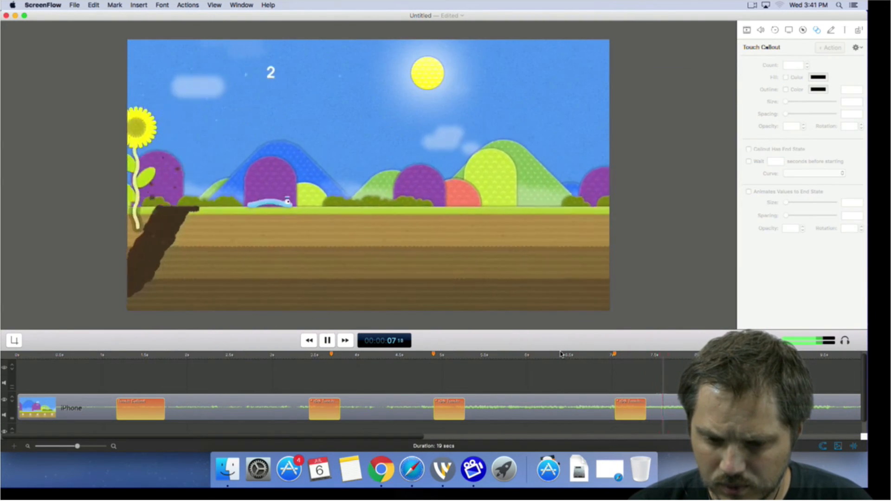
key("space")
left_click(508, 355)
key("space")
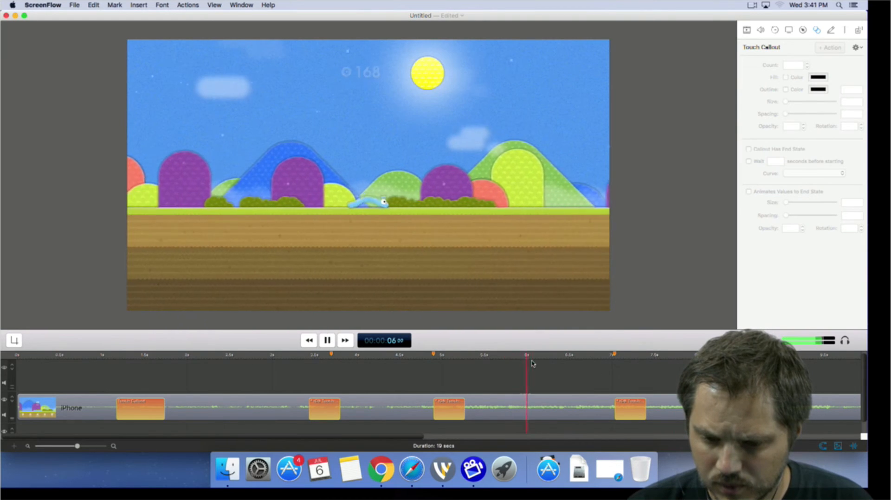
key("space")
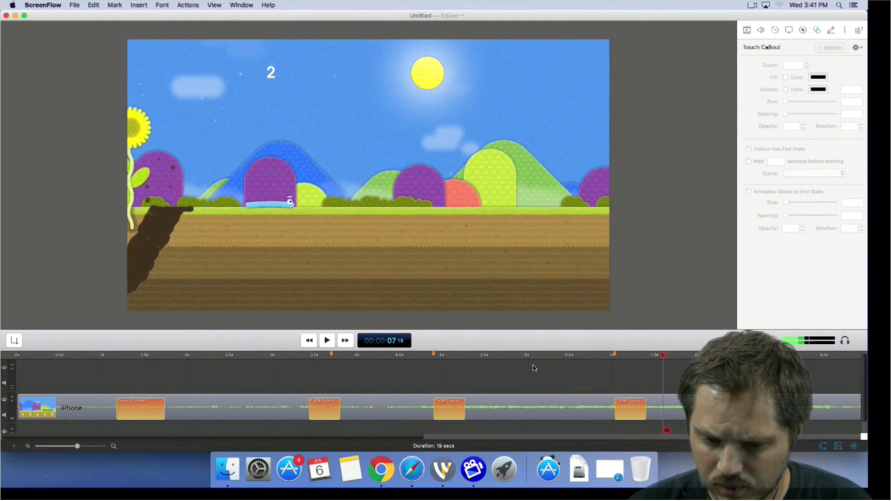
Step: Shift the zoom-out callout a few frames earlier, so it begins just before the marker near 7 seconds, and preview it
left_click(618, 407)
left_click_drag(618, 406, 612, 405)
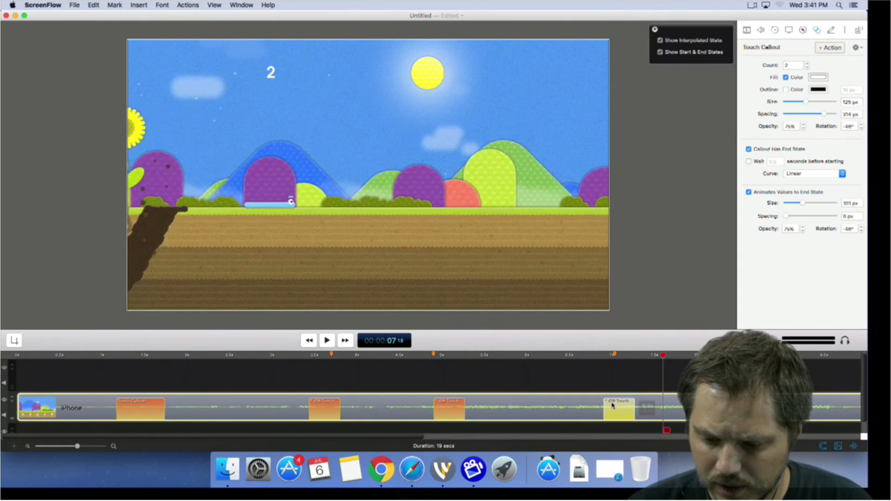
left_click(550, 360)
left_click(567, 382)
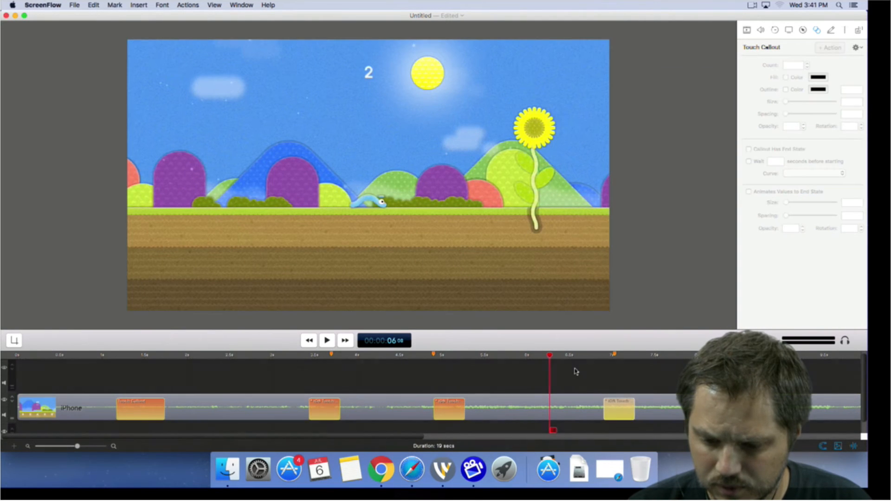
key("space")
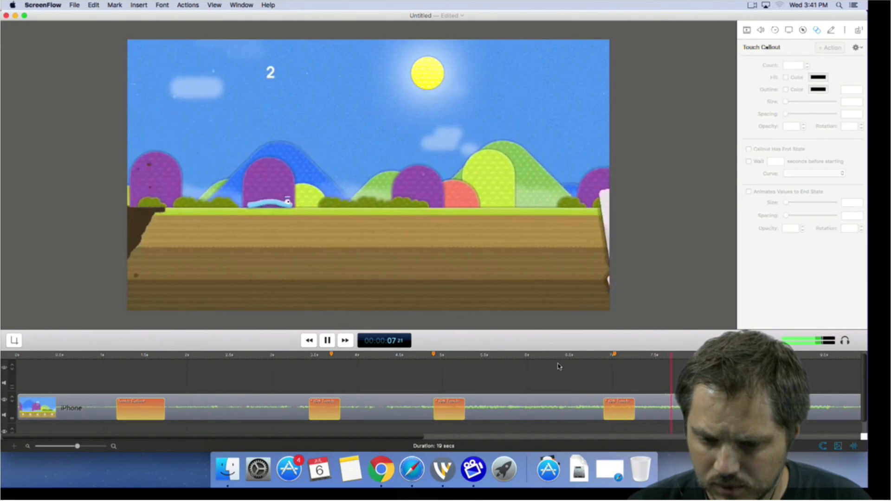
key("space")
Step: Examine the zoom-out callout frame by frame between 00:00:06;24 and 00:00:07;08, comparing its touches with the game's motion
left_click(602, 357)
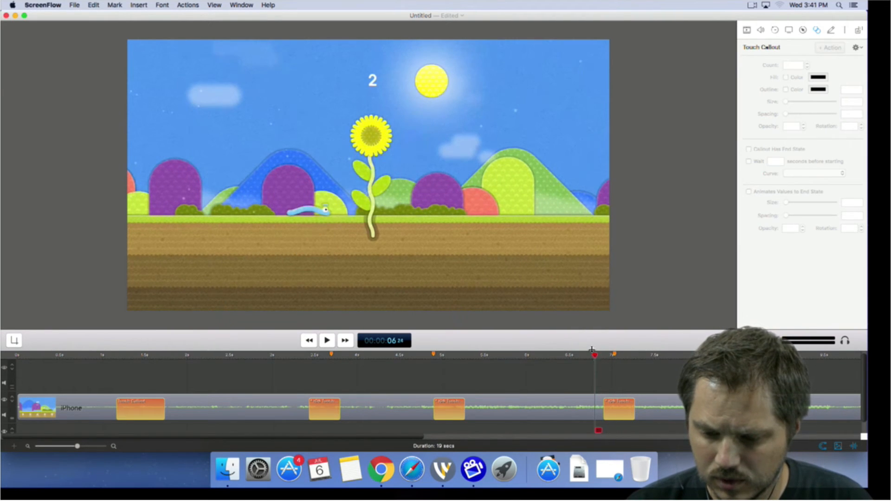
key("Right")
key("Right")
key("Right")
key("Right")
key("Right")
key("Right")
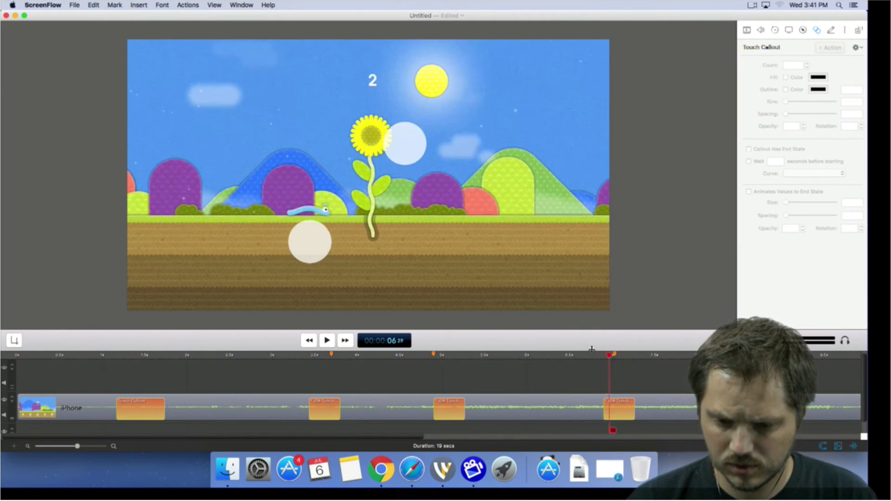
key("Right")
key("Right")
key("Right")
key("Right")
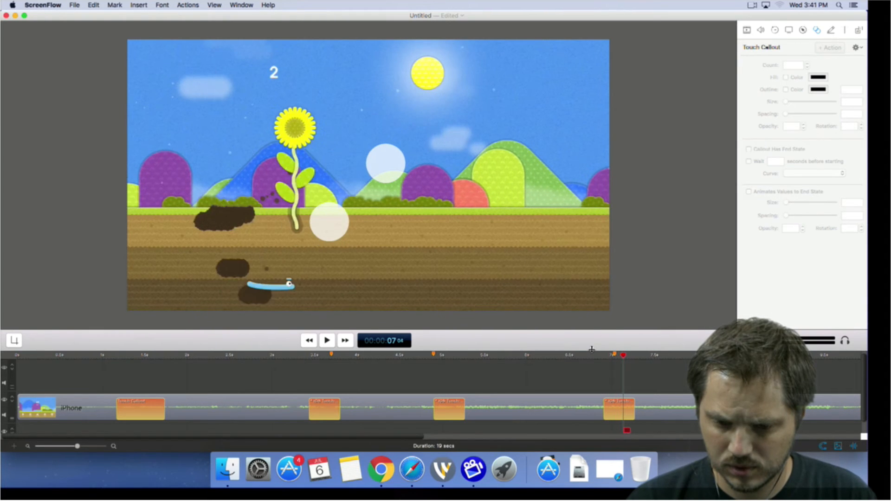
key("Right")
key("Right")
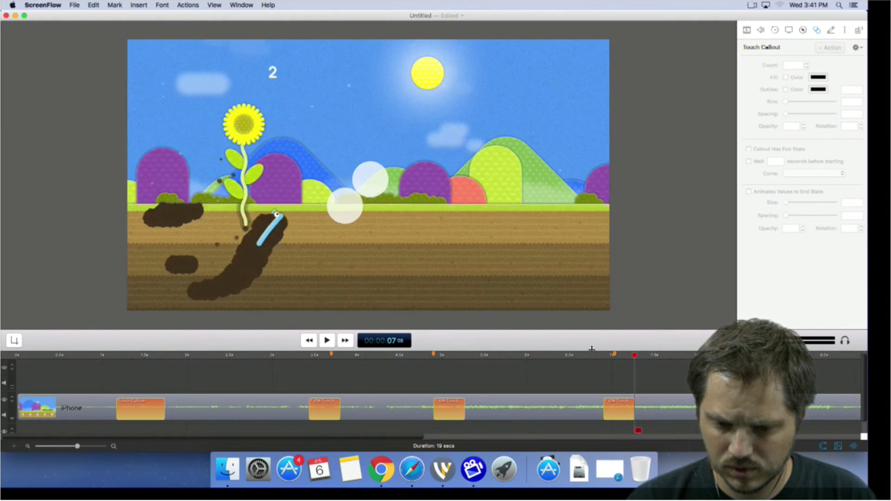
key("Left")
key("Left")
key("Left")
key("Left")
key("Left")
key("Left")
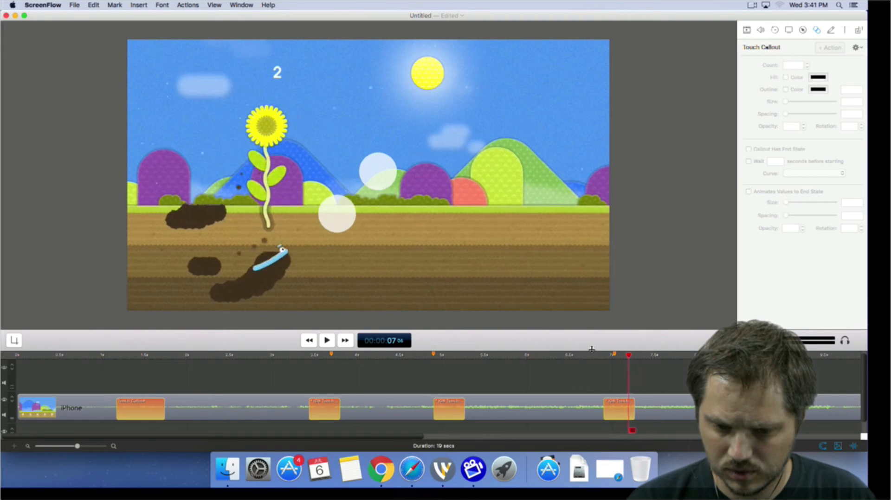
Step: Move the zoom-out callout earlier to start at about 00:00:06;24 and shorten it to end at 00:00:07;03
left_click(626, 407)
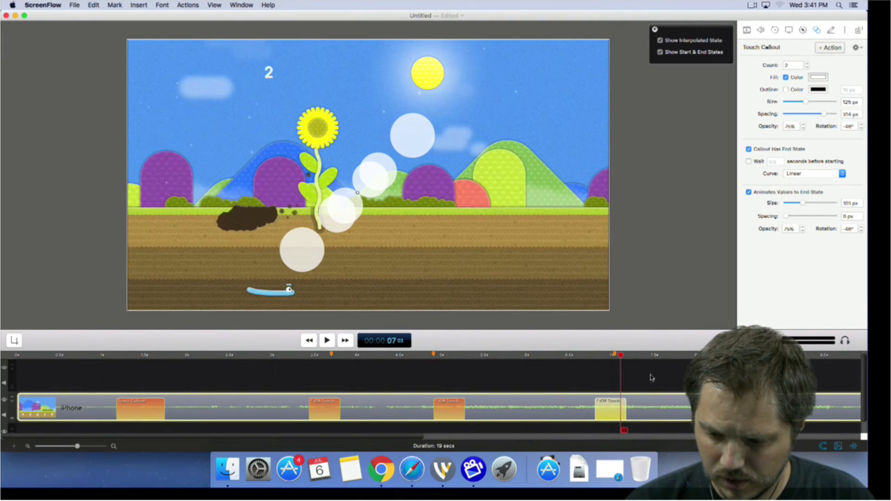
left_click(651, 377)
left_click(622, 405)
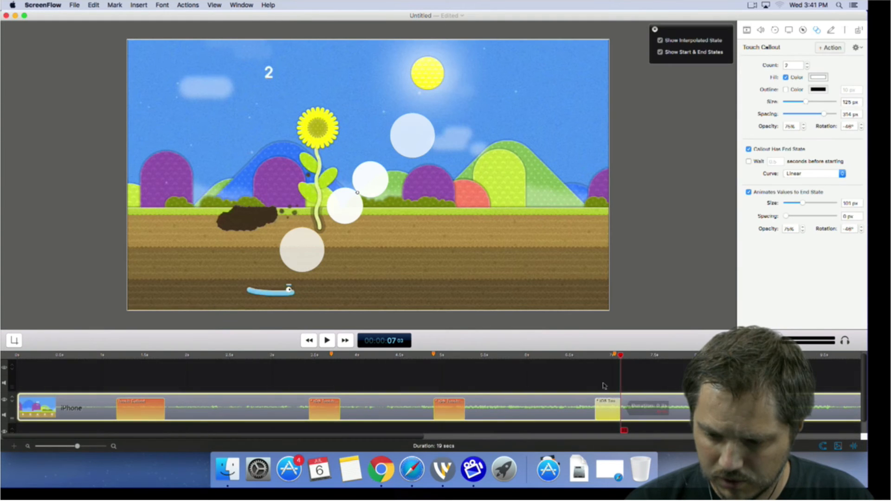
Step: Play the recording from shortly after 6 seconds past the shortened zoom-out callout to check its timing
left_click(554, 370)
left_click(541, 356)
key("space")
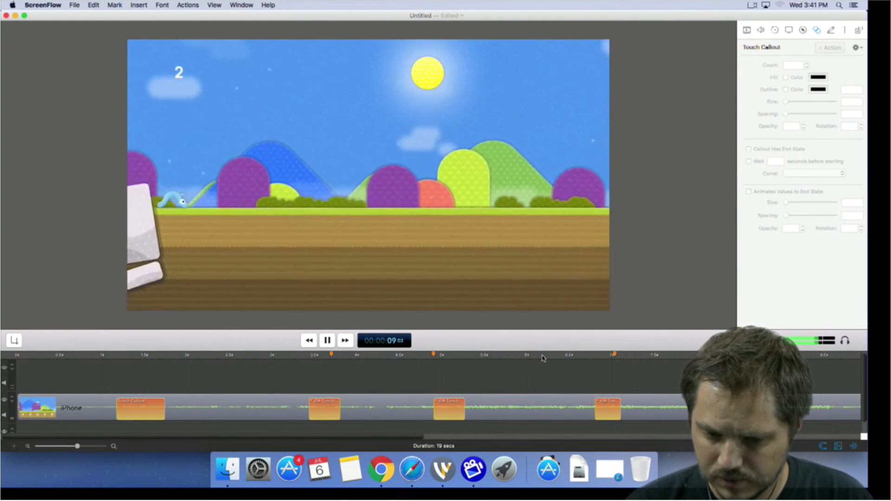
key("space")
Step: Copy the shortened zoom-out callout and paste it into the iPhone clip at 00:00:08;12
left_click(611, 407)
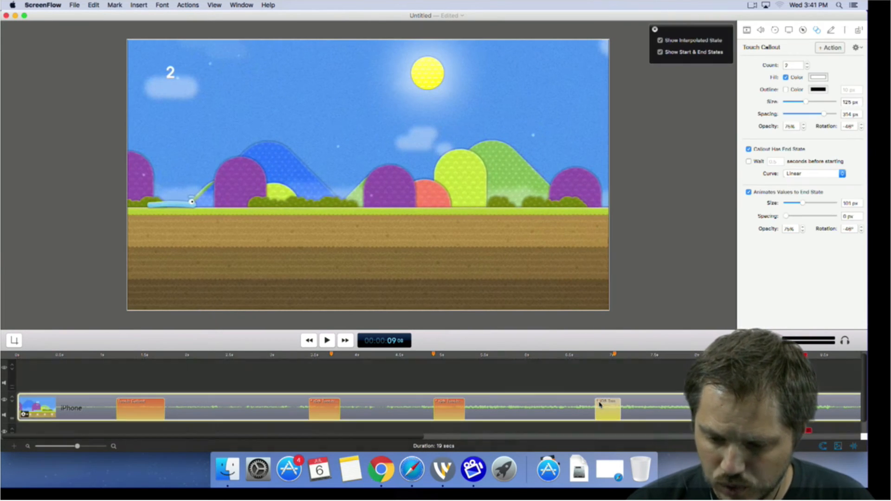
left_click_drag(804, 355, 730, 355)
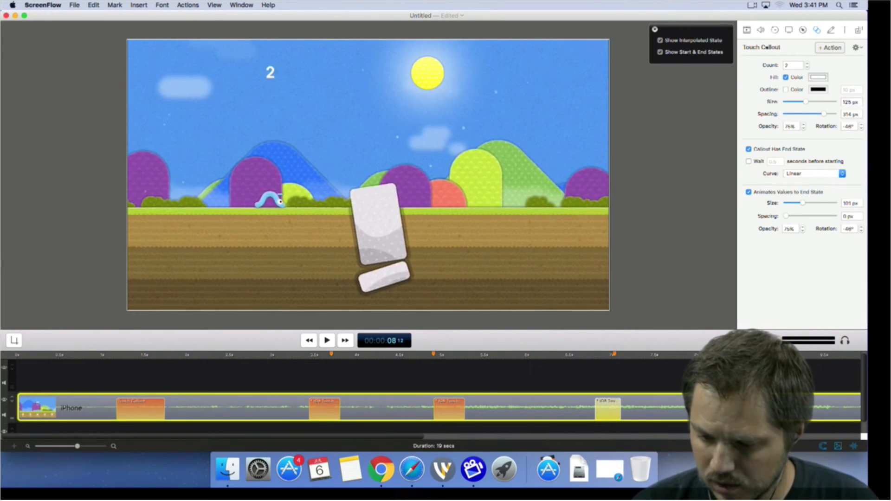
left_click(161, 4)
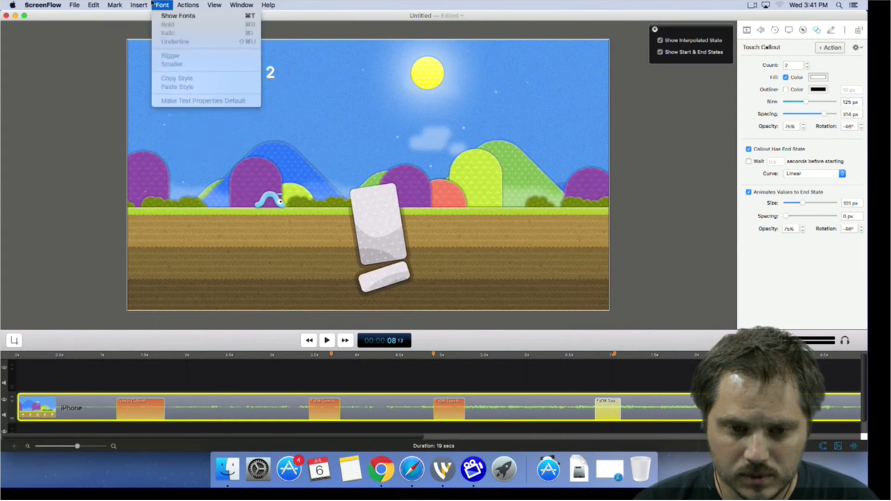
mouse_move(93, 5)
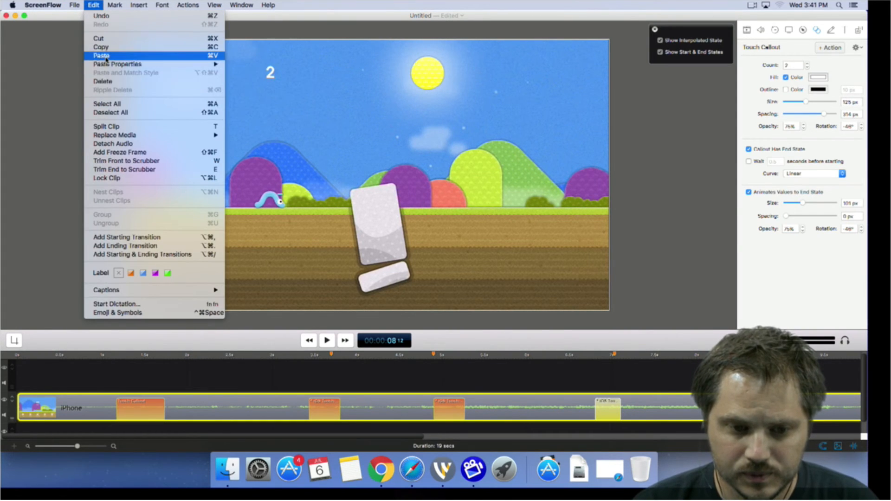
left_click(106, 56)
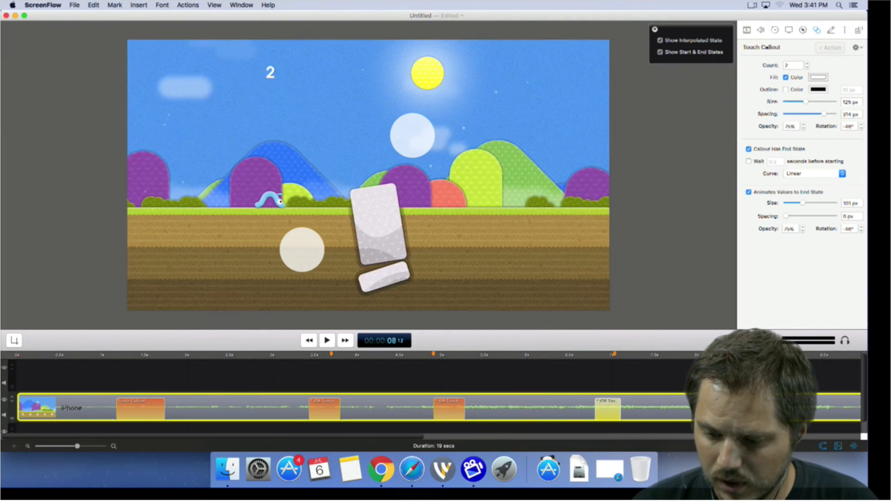
Step: Deselect the clip and play from about 6.5 seconds through both zoom-out callouts to 00:00:11;03
left_click(591, 363)
left_click(582, 358)
key("space")
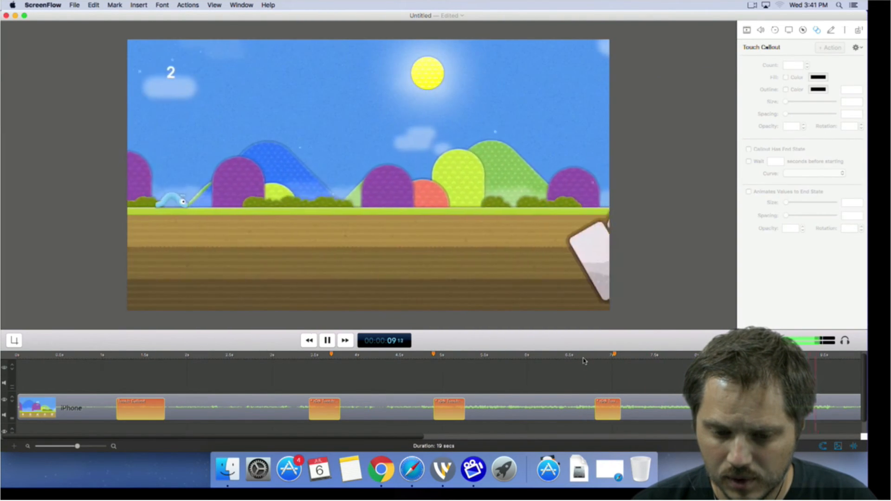
key("space")
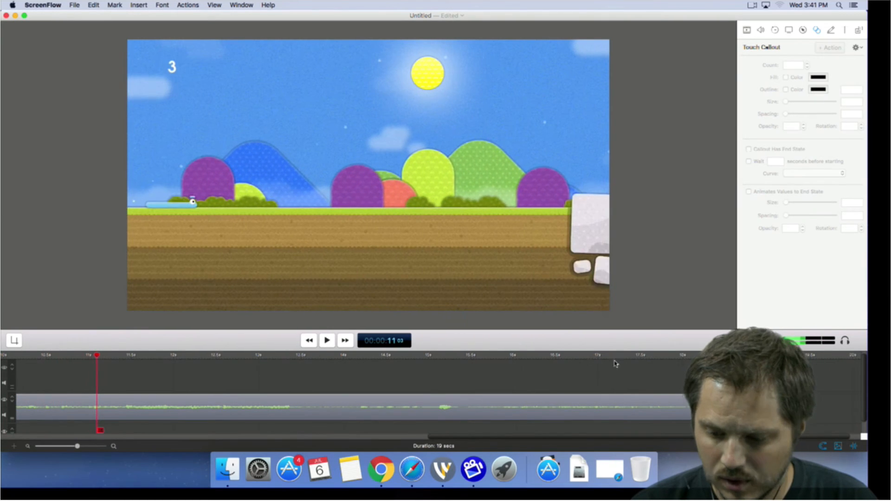
Step: Copy the two-finger spreading callout near 5 seconds and paste it into the iPhone clip at 00:00:11;03
left_click_drag(77, 447, 65, 446)
left_click(207, 414)
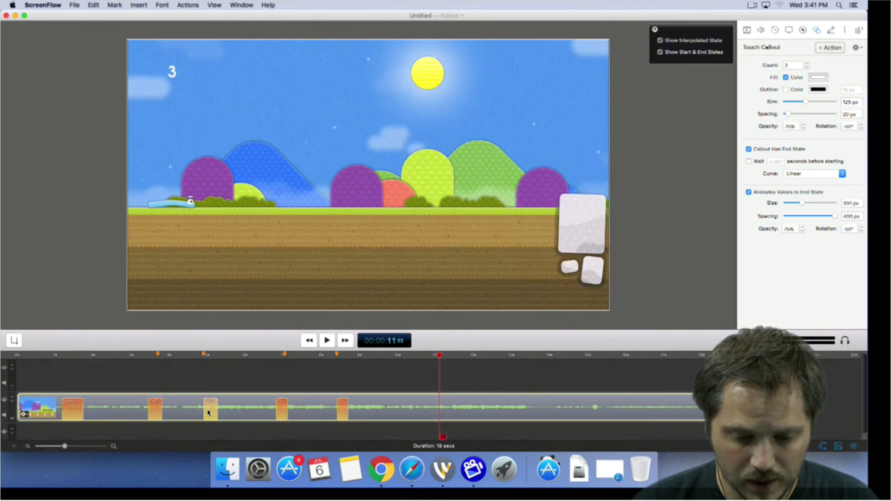
left_click(448, 365)
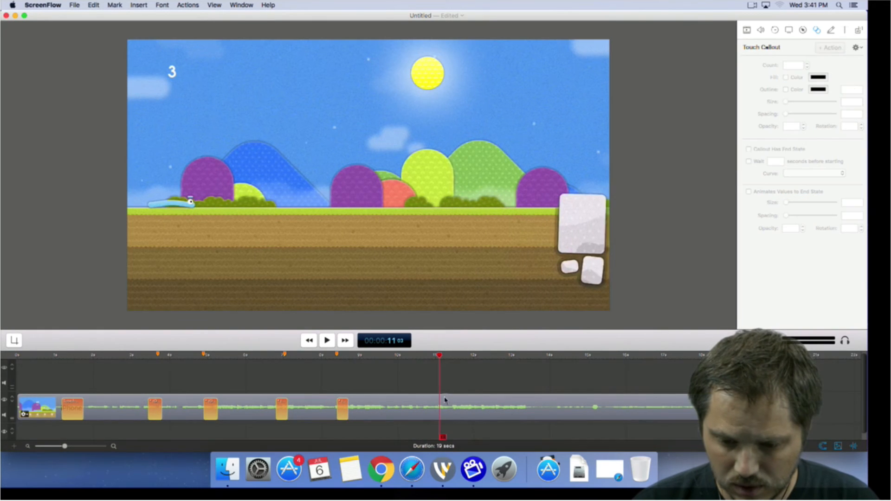
left_click(449, 398)
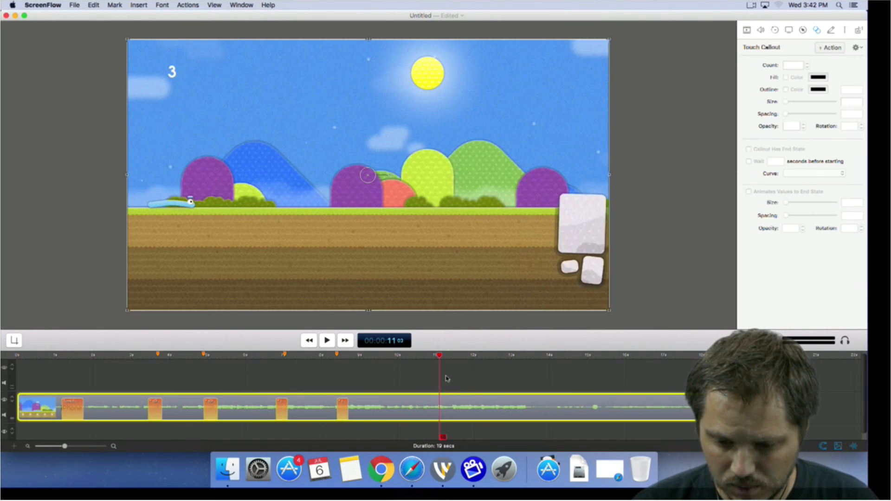
key("super+v")
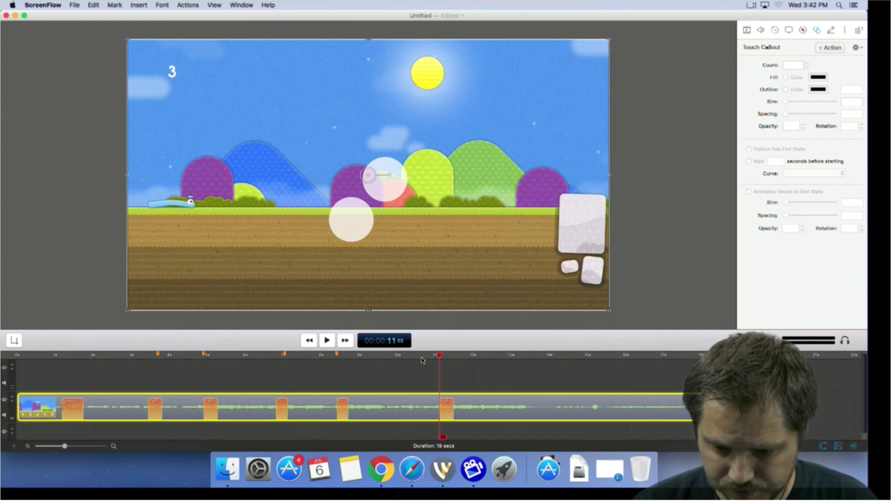
Step: Play on to find the matching moment and move the pasted spreading callout to start at 00:00:10;11
key("space")
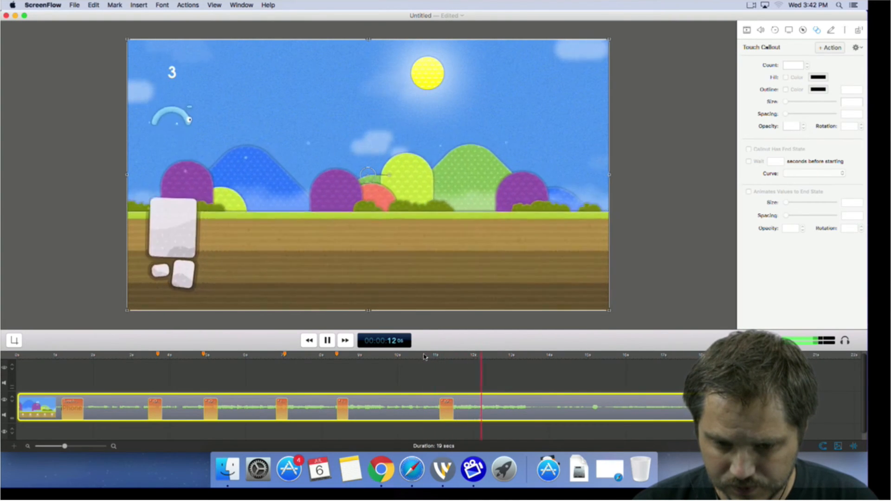
key("space")
mouse_move(427, 360)
left_mouse_down()
mouse_move(348, 360)
mouse_move(412, 360)
left_mouse_up()
left_click_drag(449, 409, 420, 409)
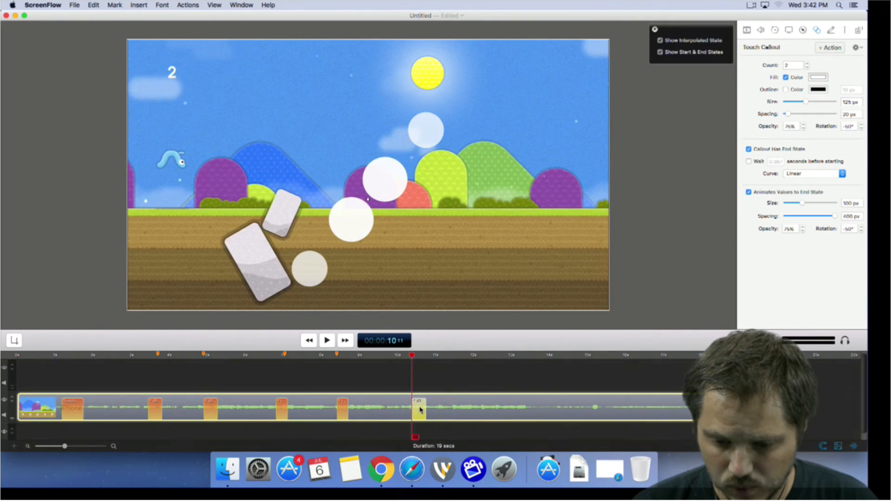
Step: Deselect the callout and play from about 6.5 seconds to 00:00:12;17 to review the last three callouts
left_click(376, 362)
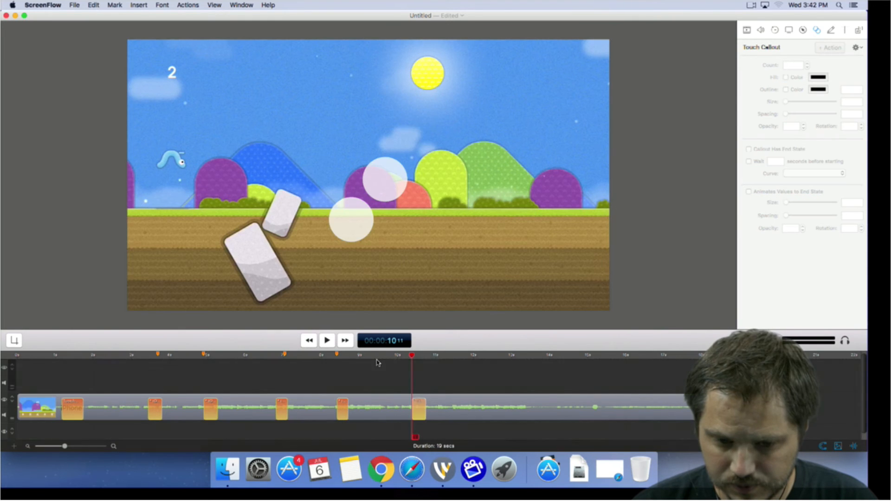
key("space")
left_click(263, 355)
key("space")
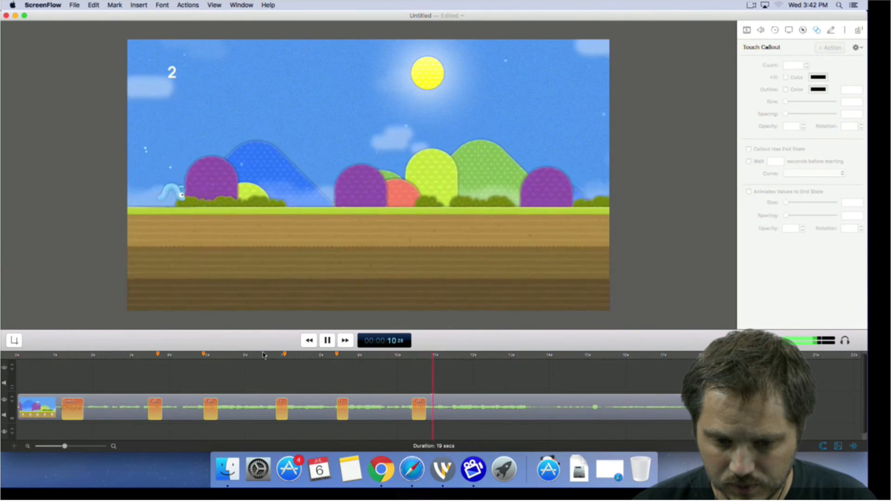
key("space")
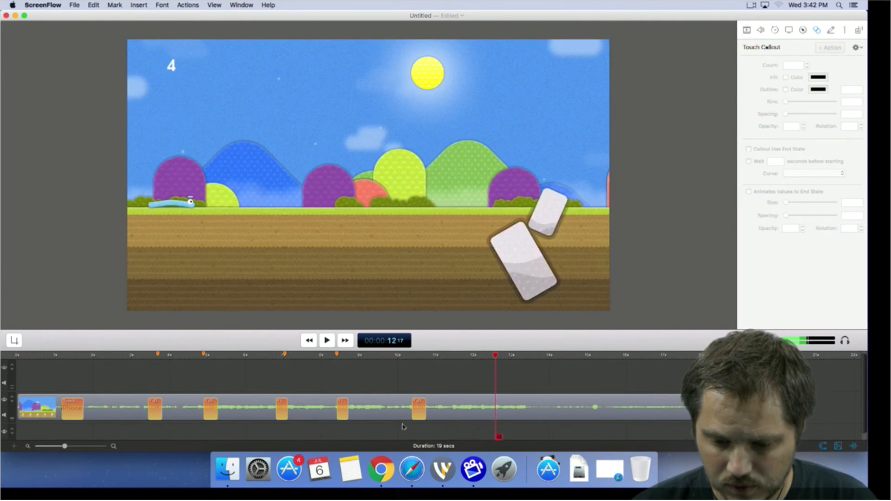
Step: Copy the spreading callout at 00:00:10;11 and paste it into the iPhone clip at 00:00:11;25
left_click(504, 407)
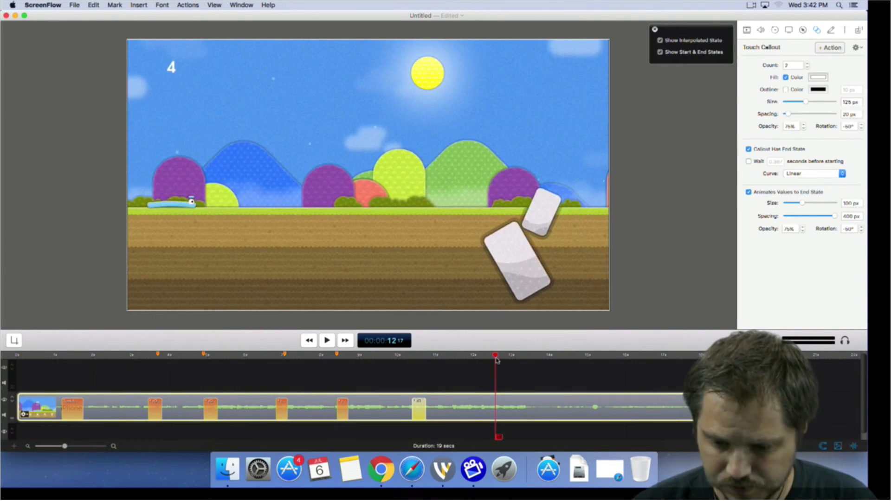
left_click_drag(495, 355, 468, 365)
key("super+v")
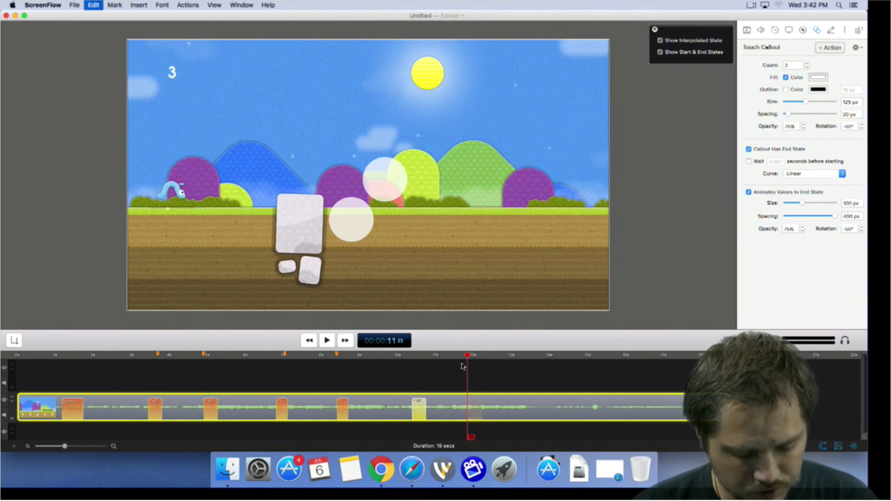
Step: Deselect the callout and play from 00:00:10;07 to about 13 seconds to review the last two spreading callouts
left_click(407, 356)
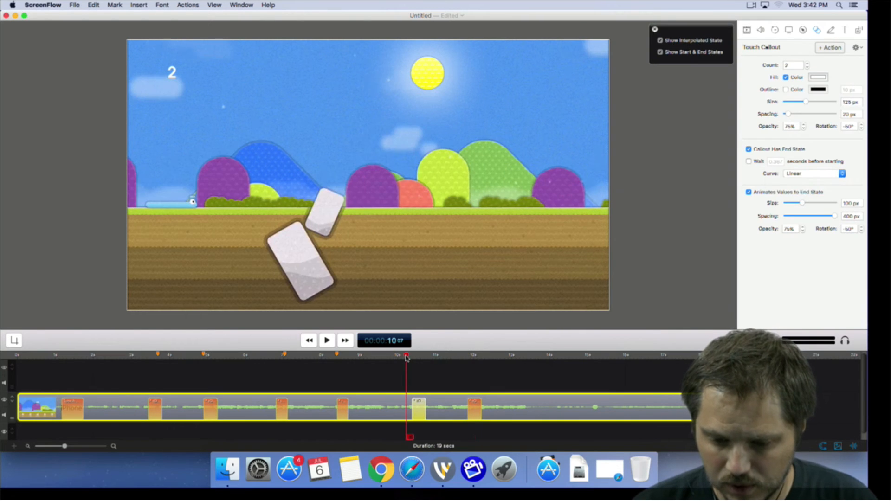
left_click(447, 378)
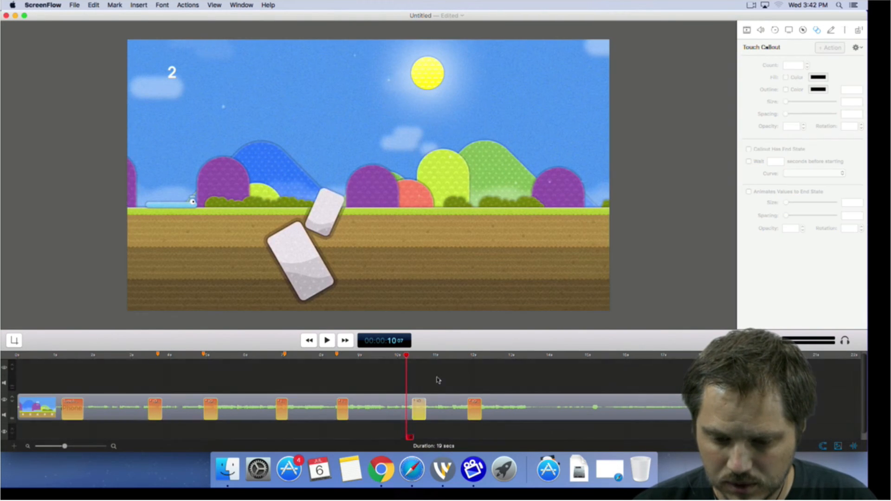
key("space")
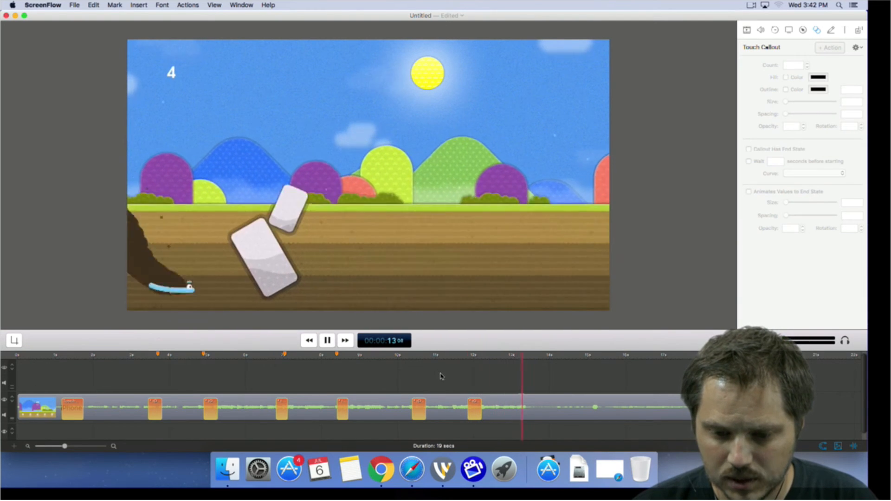
key("space")
Step: Copy the two-finger pinching callout near 8.5 seconds and paste it into the iPhone clip at 00:00:13;00
mouse_move(495, 356)
left_mouse_down()
mouse_move(523, 356)
mouse_move(512, 357)
left_mouse_up()
left_click(344, 406)
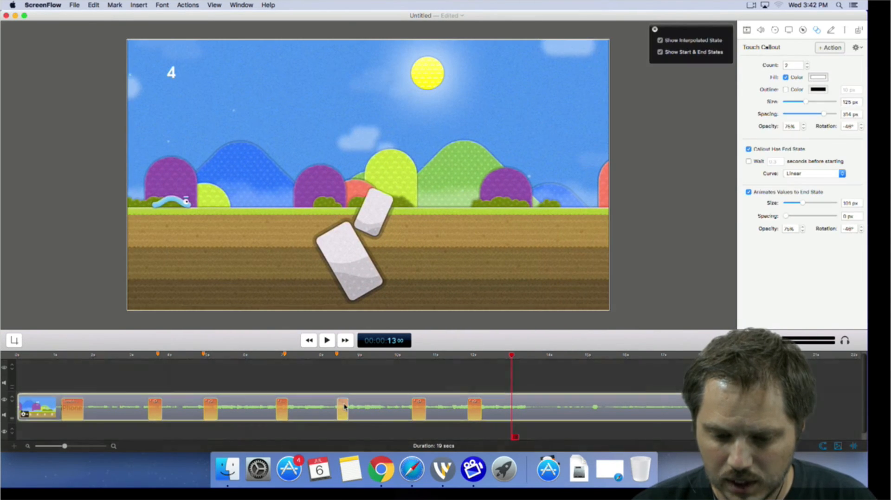
left_click(525, 404)
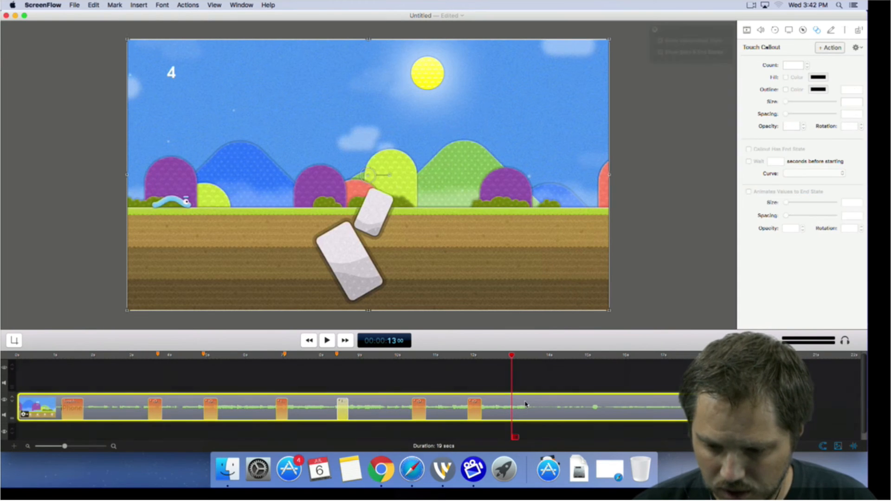
key("super+v")
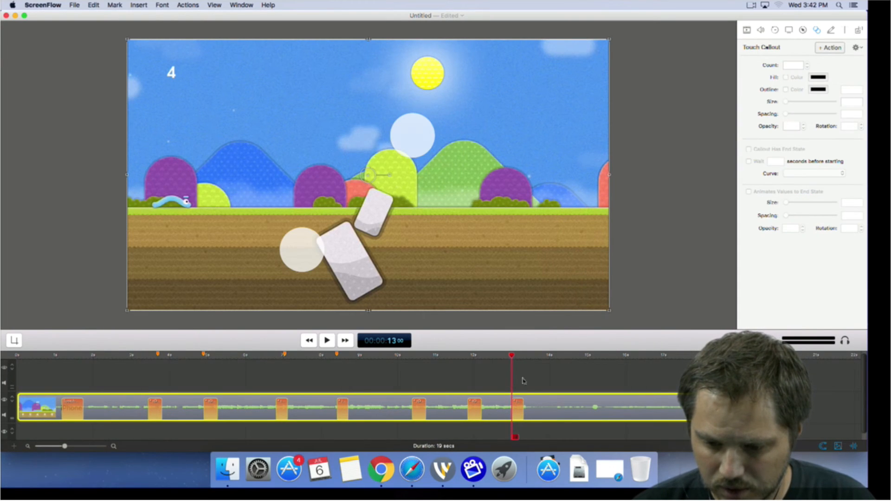
Step: Play the recording to its end, and replay it from the start to 00:00:17;11 to review all the touch callouts
key("space")
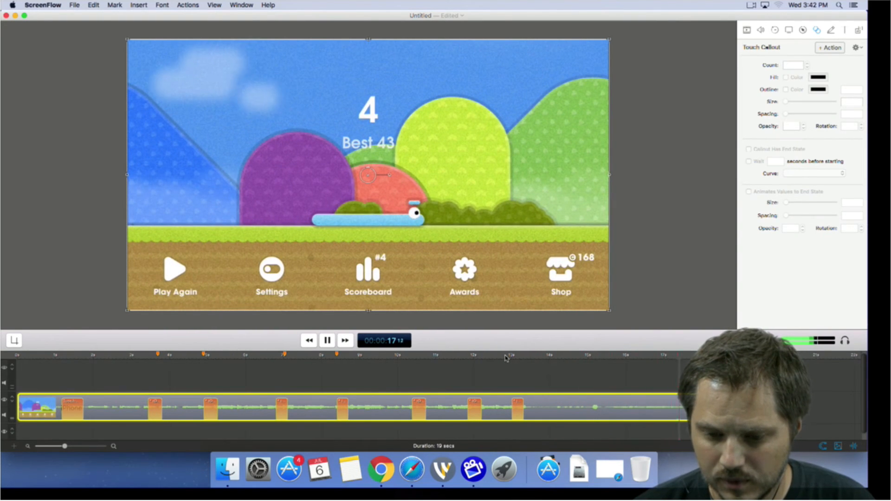
left_click(532, 377)
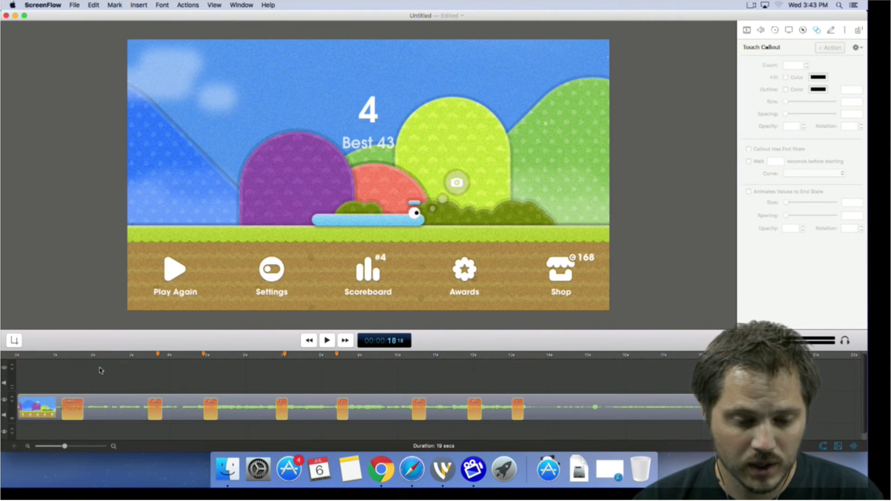
left_click_drag(53, 357, 15, 347)
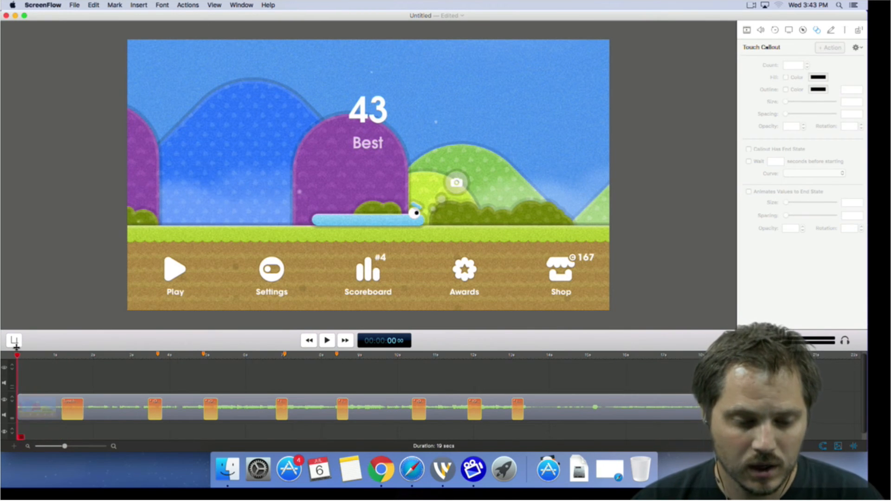
key("space")
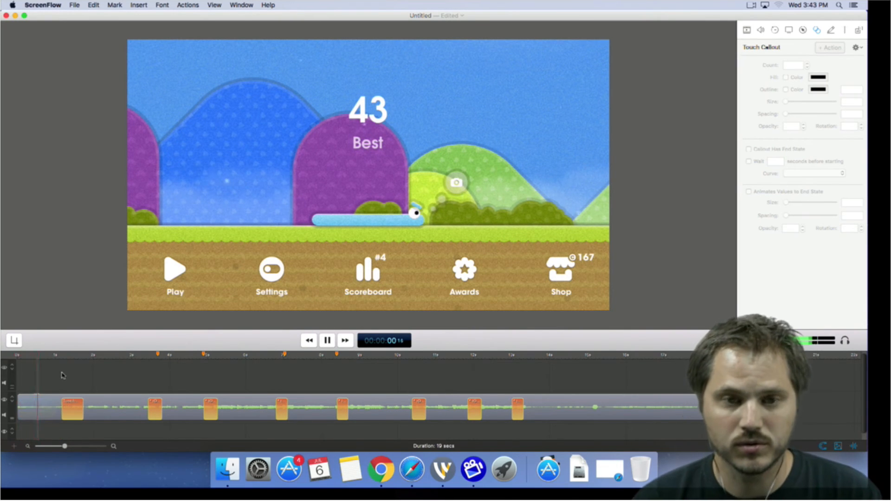
key("space")
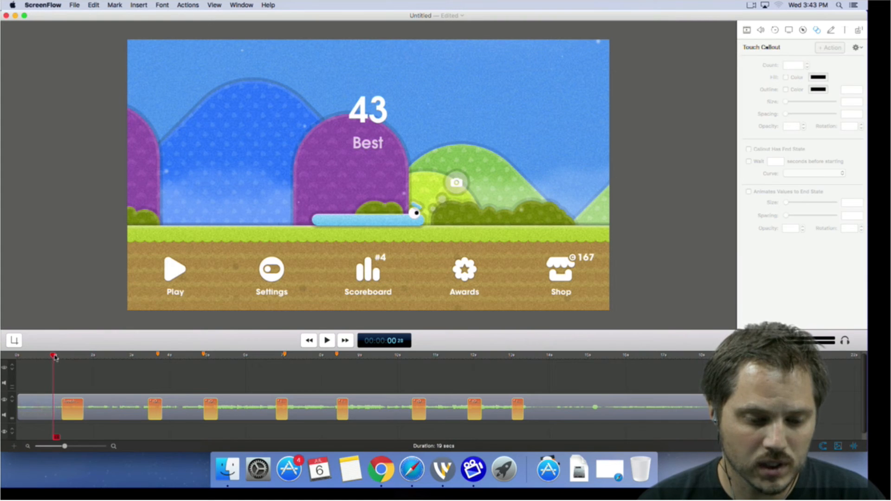
left_click_drag(55, 357, 5, 357)
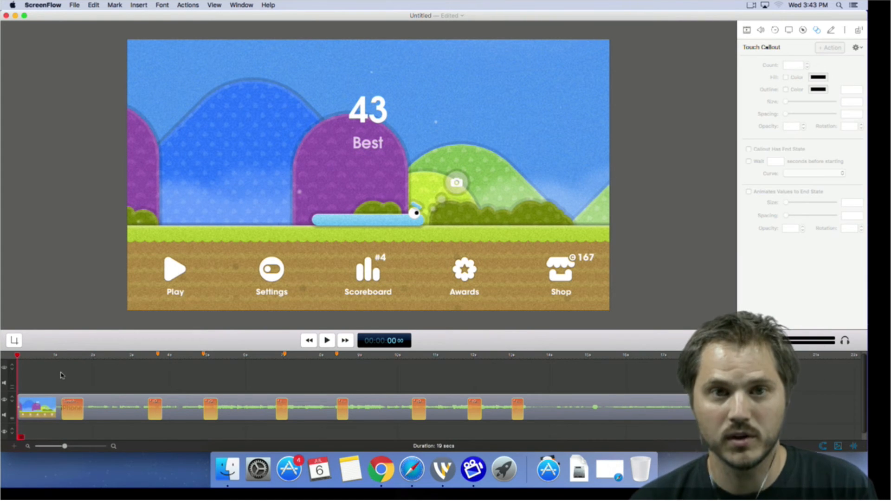
key("space")
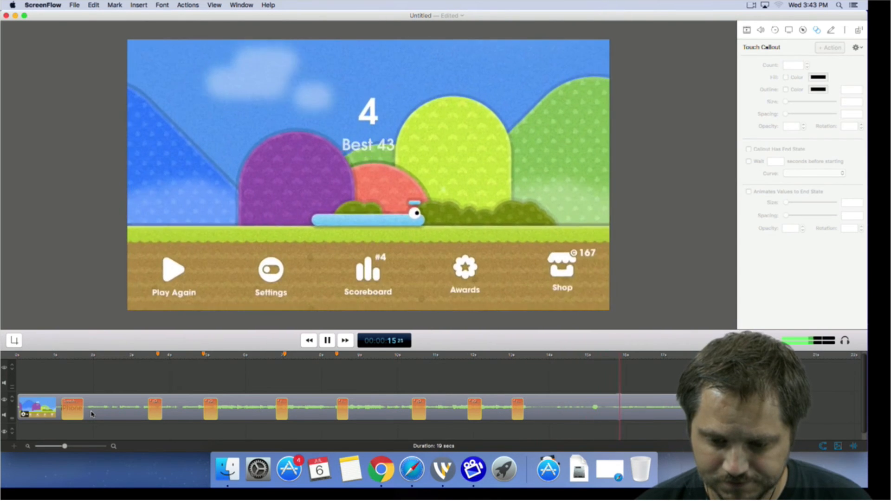
key("space")
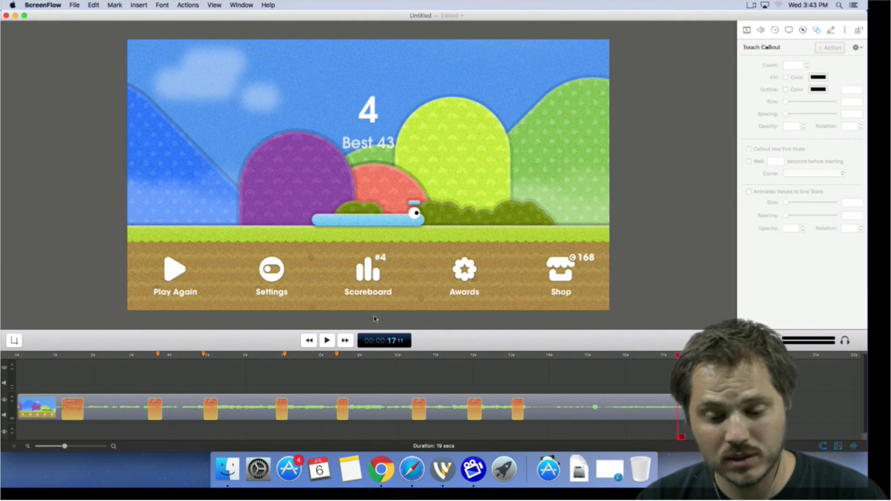
Step: Add a single-finger touch callout action to the iPhone clip at 00:00:15;11
left_click(602, 354)
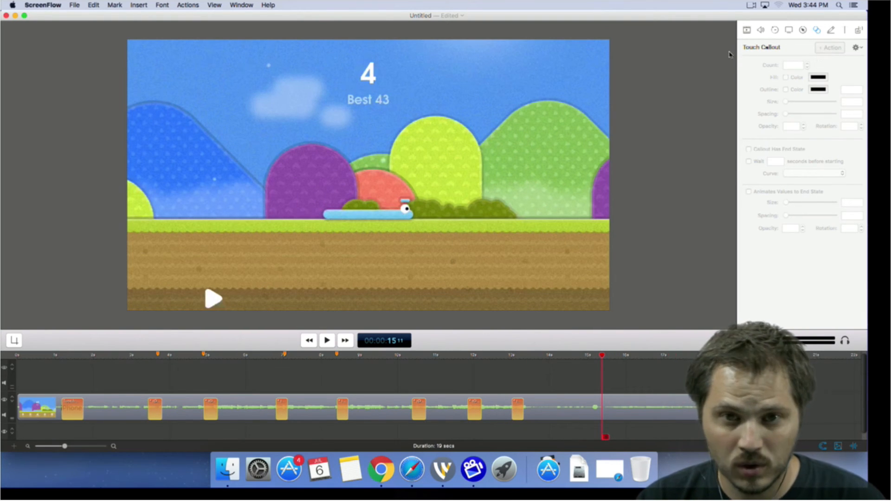
left_click(636, 399)
left_click(829, 48)
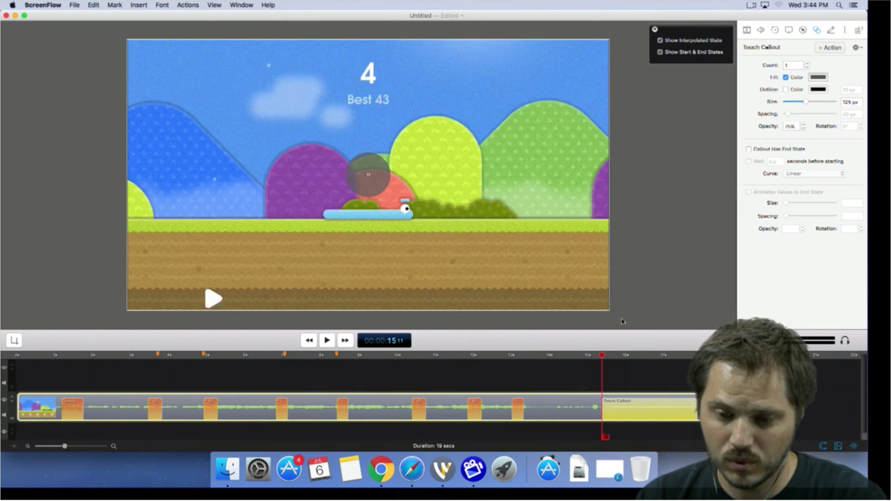
mouse_move(603, 358)
left_mouse_down()
mouse_move(657, 359)
mouse_move(606, 360)
mouse_move(619, 361)
left_mouse_up()
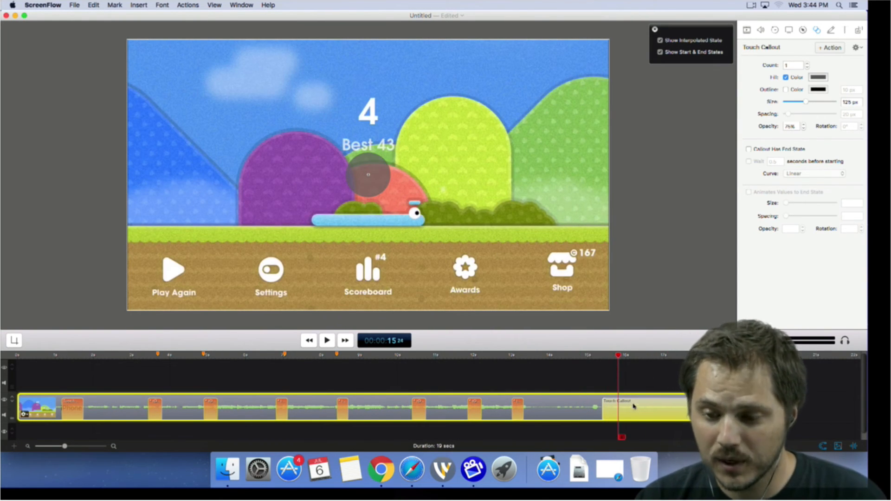
left_click_drag(618, 365, 602, 361)
Step: Look over the available iOS and iPad touch action templates without adding one
left_click(188, 4)
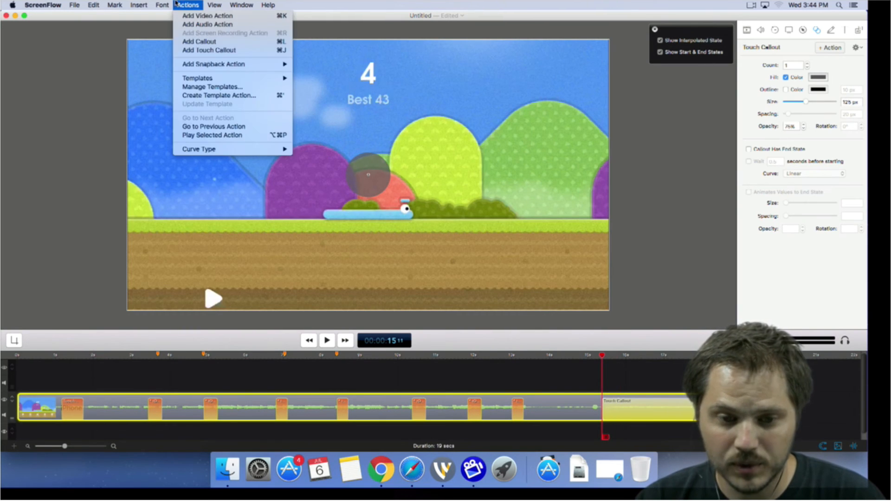
mouse_move(213, 79)
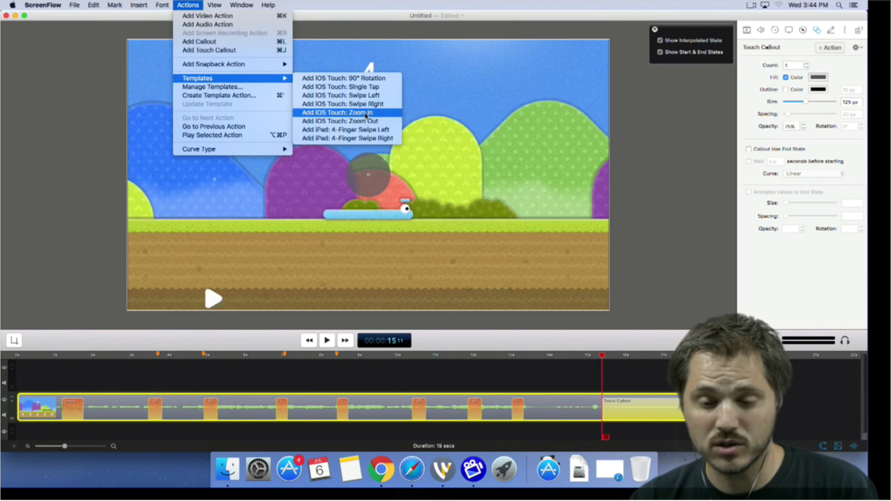
left_click(666, 237)
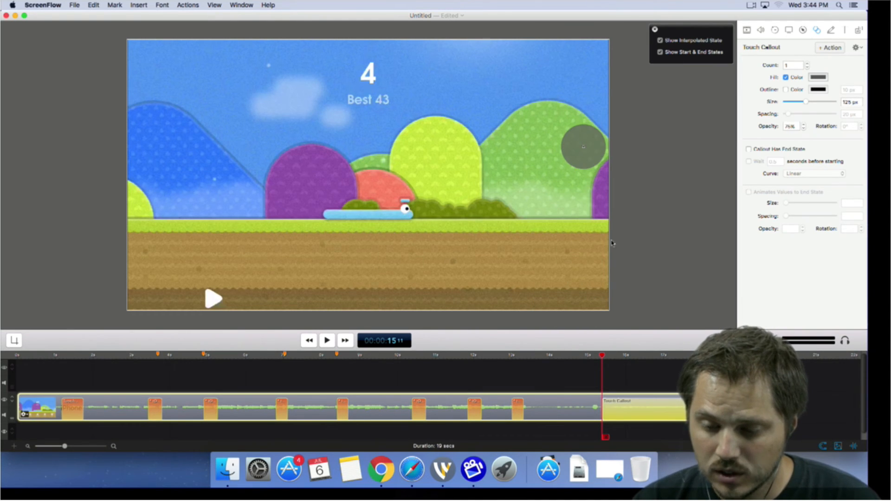
Step: Give the touch callout an end state, place its end circle directly below the start circle near the frame's lower-right corner, and keep the Linear curve
left_click(748, 150)
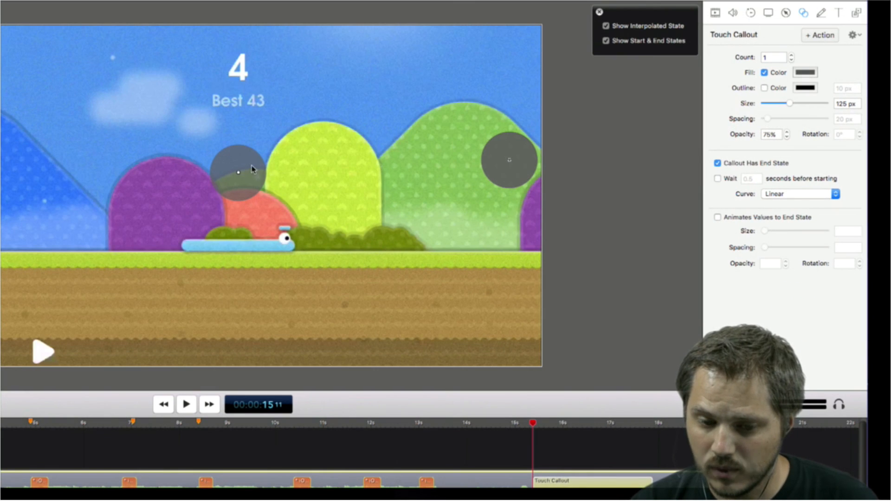
left_click(718, 164)
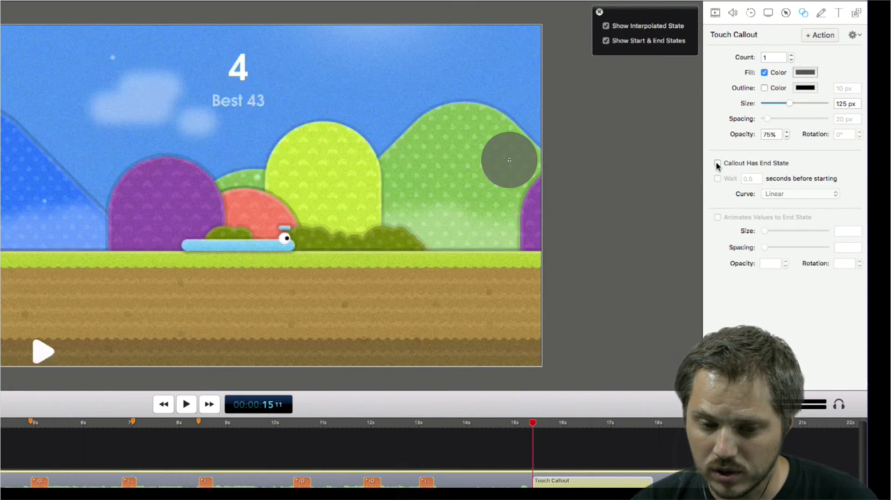
left_click(717, 164)
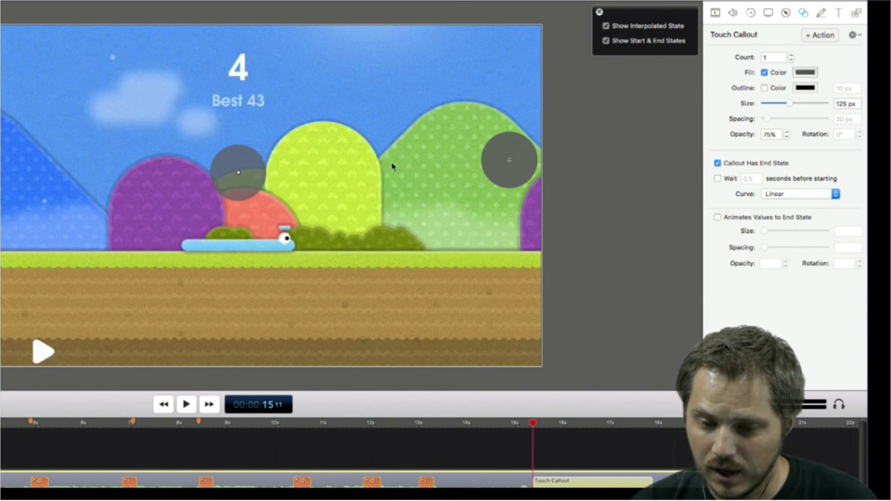
left_click_drag(220, 161, 507, 331)
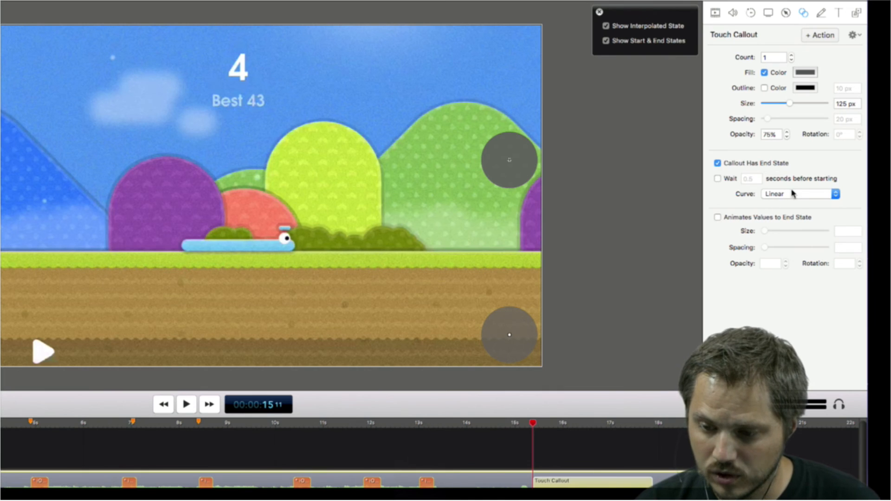
left_click(786, 194)
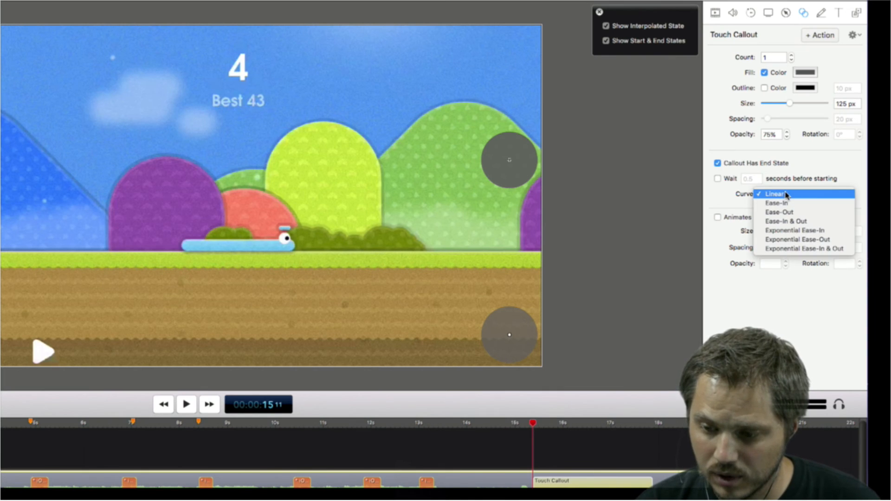
left_click(795, 163)
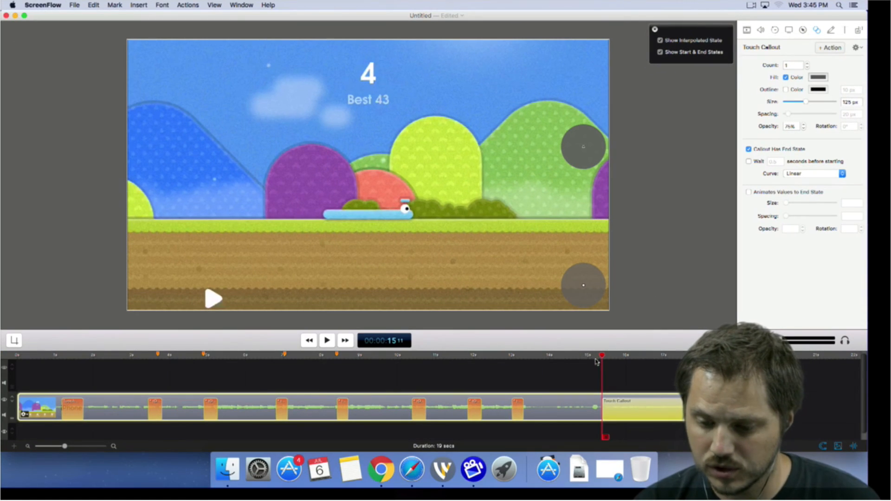
Step: Deselect the clip and play from 00:00:15;06 twice to preview the touch callout's downward motion
left_click_drag(596, 355, 597, 355)
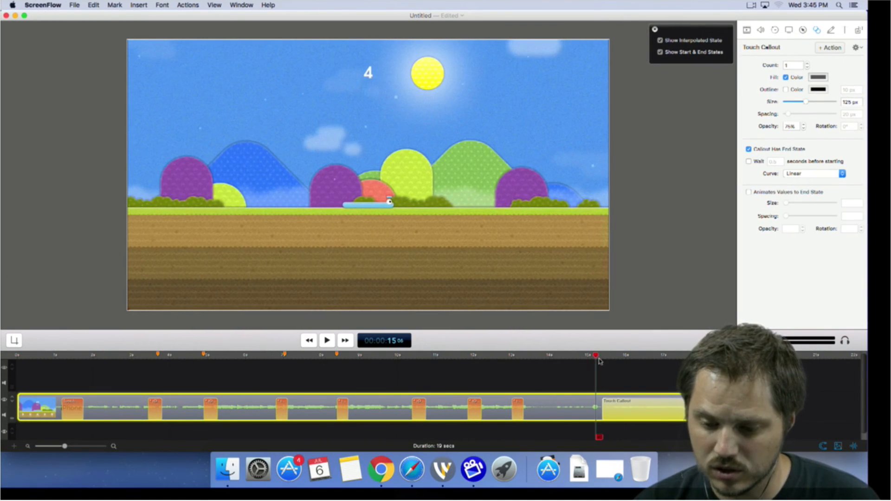
left_click(620, 381)
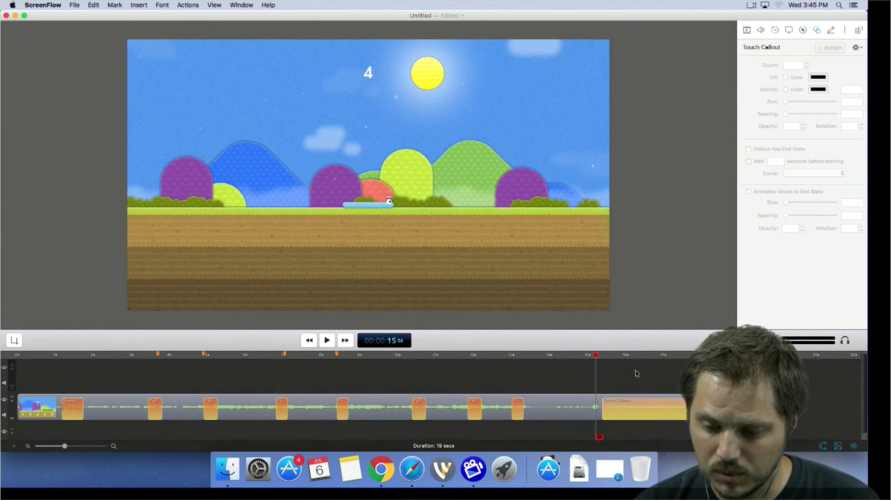
key("space")
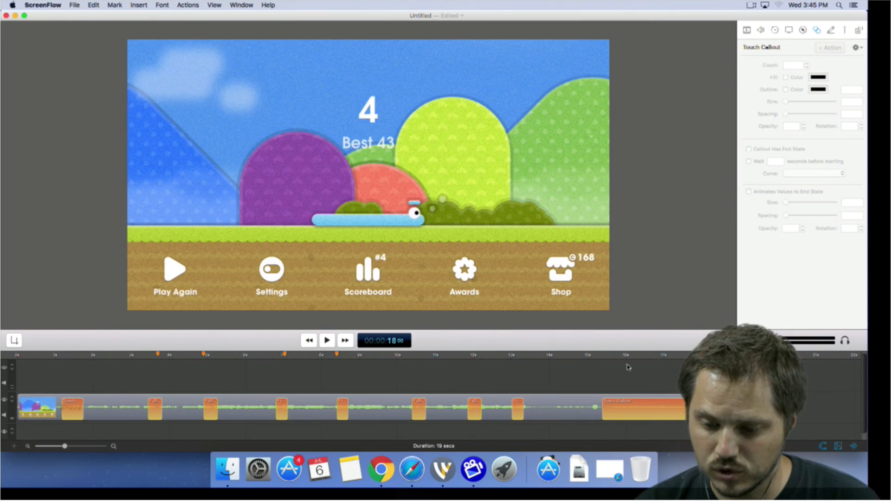
left_click(599, 360)
key("space")
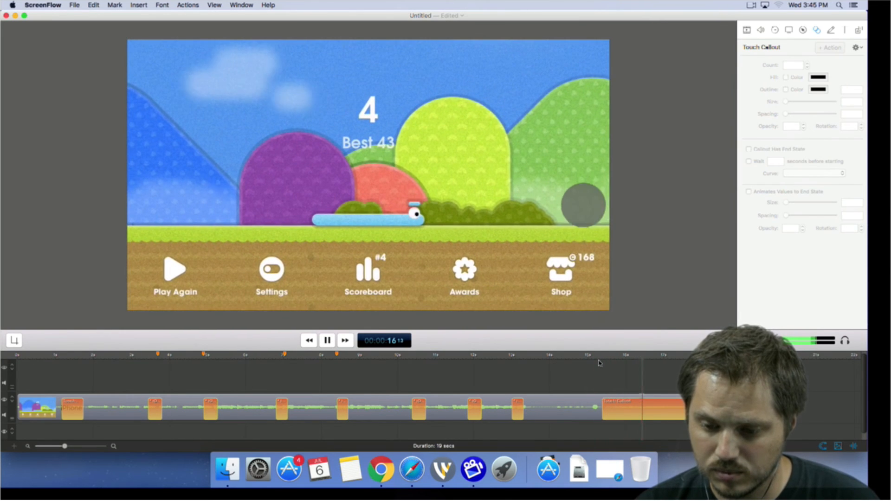
key("space")
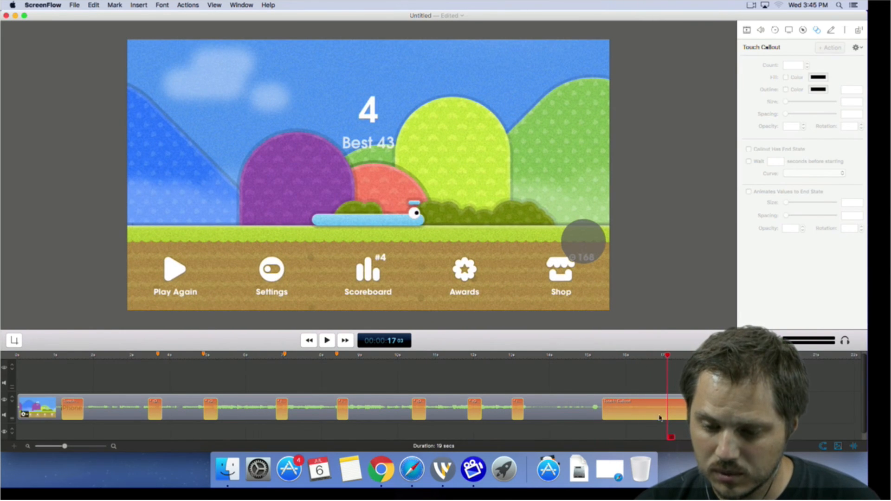
Step: Move the touch callout's start circle to the frame's lower-left corner, level with its end circle, at 00:00:15;11
left_click(602, 361)
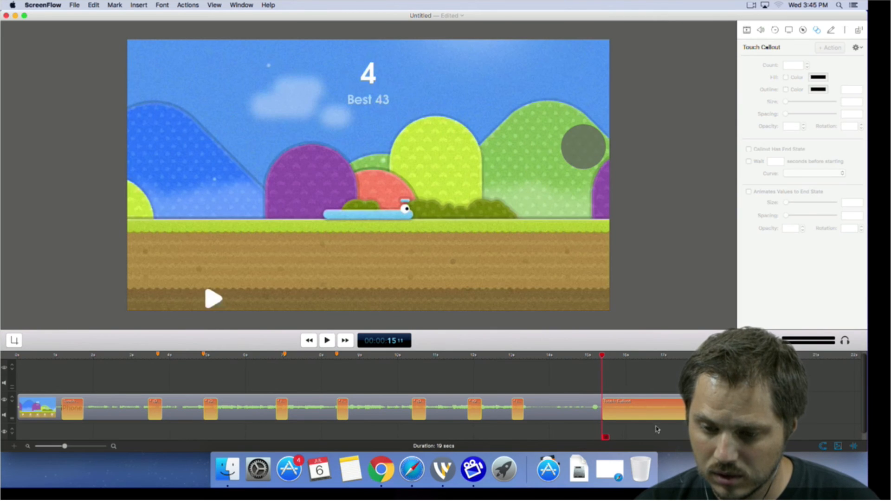
left_click(652, 409)
left_click_drag(583, 146, 152, 284)
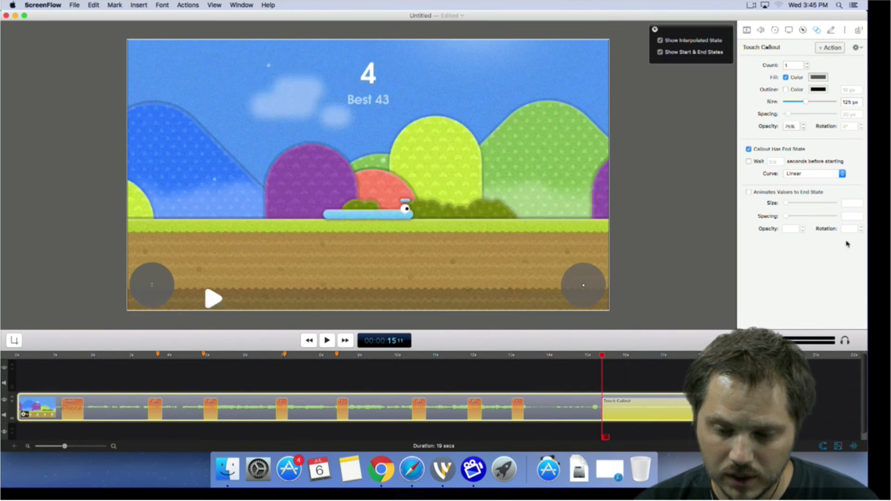
Step: Deselect the callout, play from 00:00:15;11 to preview its left-to-right swipe, and return the playhead to 00:00:15;06
left_click(673, 375)
key("space")
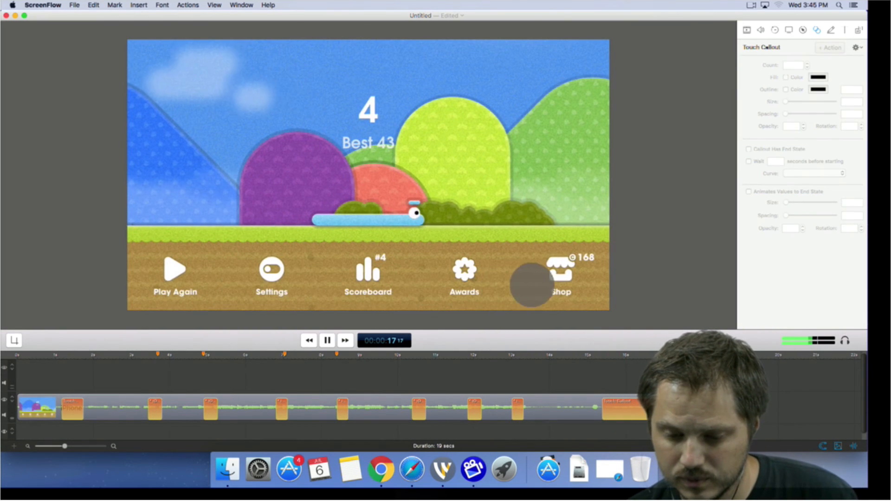
key("space")
left_click(602, 355)
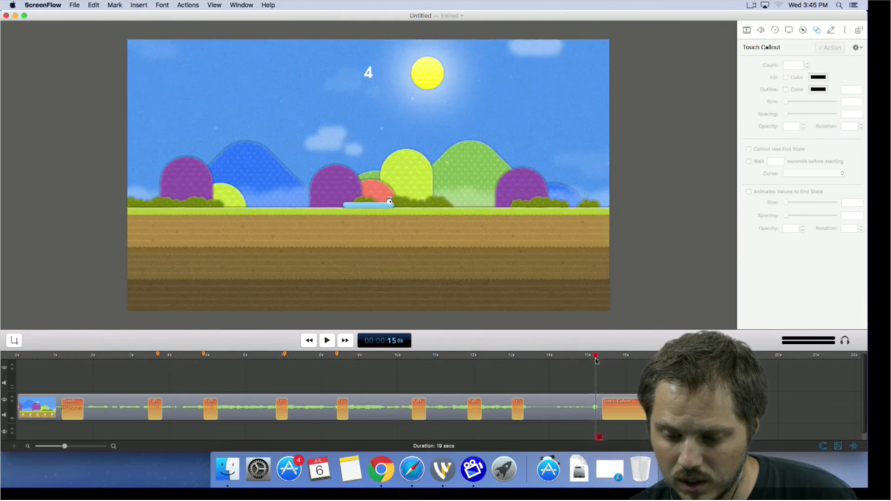
Step: Select the single-finger touch callout and turn on animating its values to the end state
left_click(621, 408)
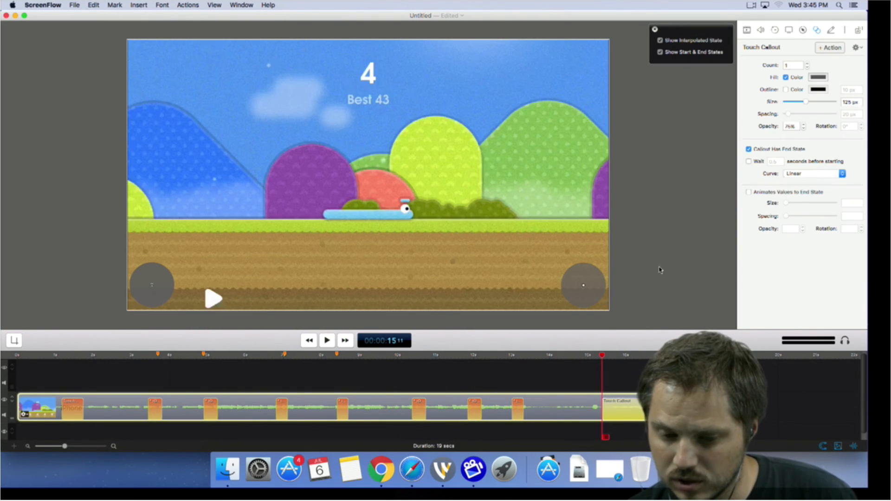
left_click(748, 192)
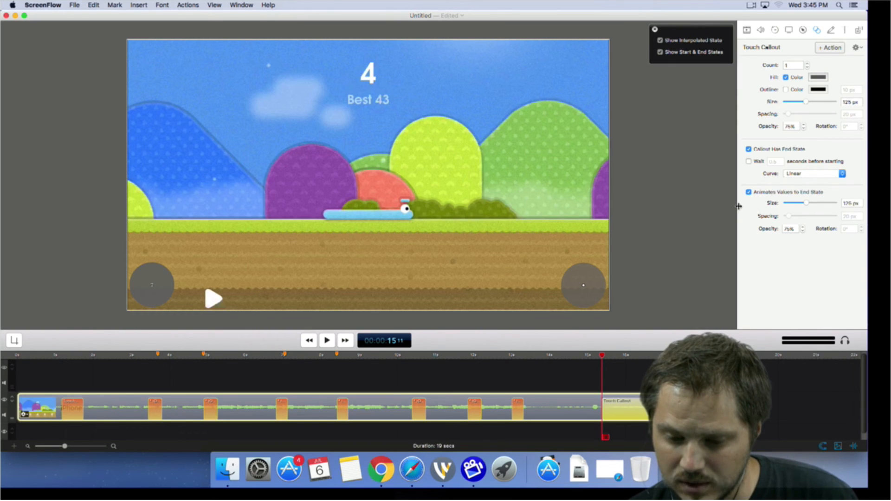
Step: Toggle the two-finger zoom callout's animated end-state values off and back on at 00:00:13;00 to compare the circles
left_click(510, 358)
mouse_move(511, 358)
left_mouse_down()
mouse_move(464, 362)
mouse_move(509, 364)
left_mouse_up()
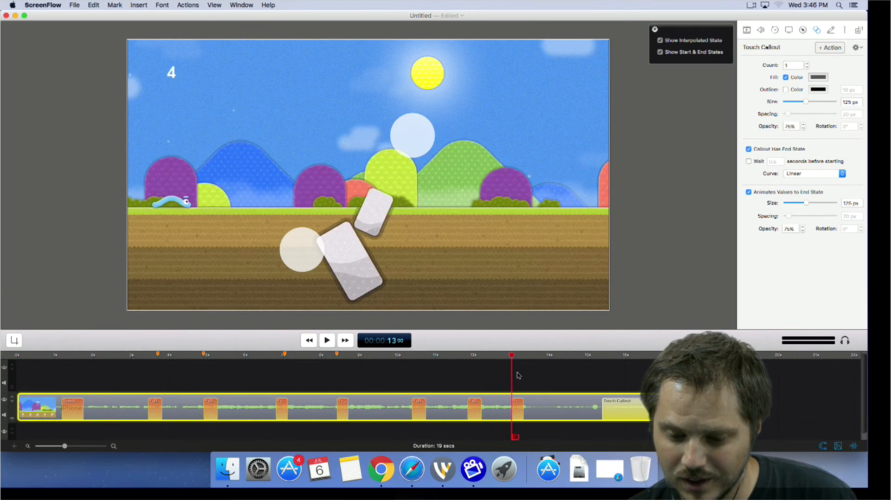
left_click(516, 406)
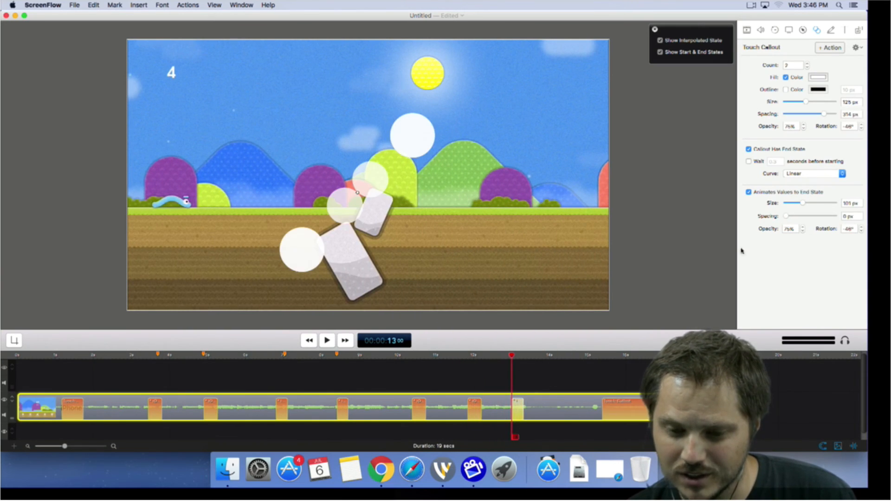
left_click(749, 192)
left_click(749, 192)
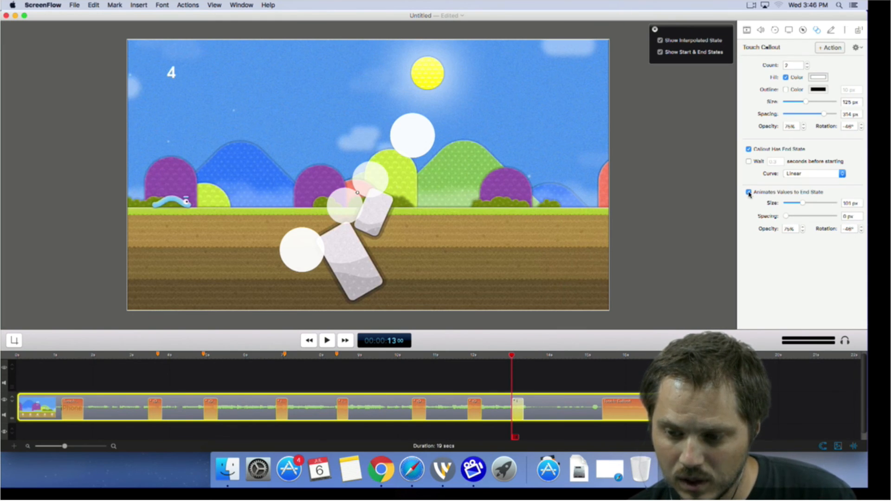
left_click(748, 192)
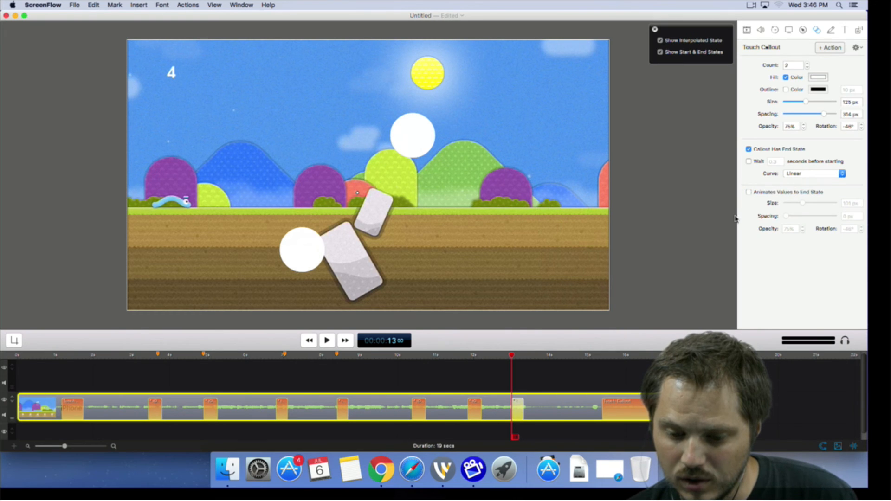
left_click(749, 193)
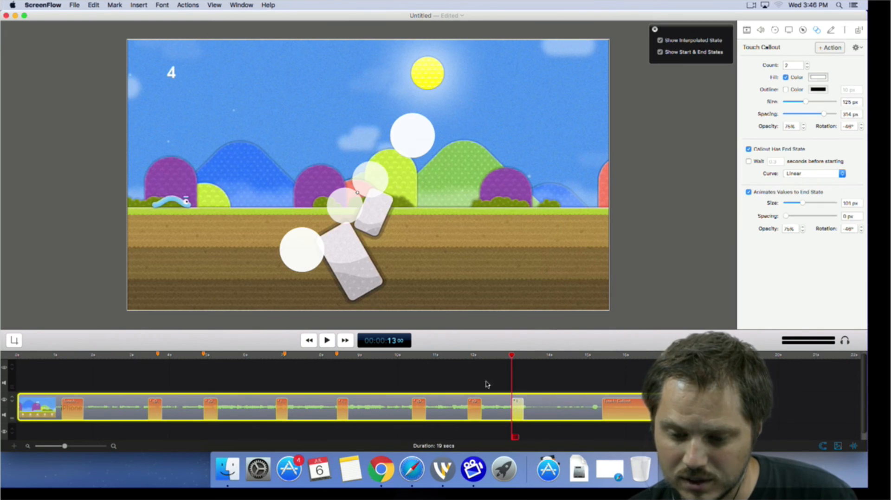
Step: Deselect the zoom callout and play from 00:00:12;23 to preview its animated motion
left_click(504, 356)
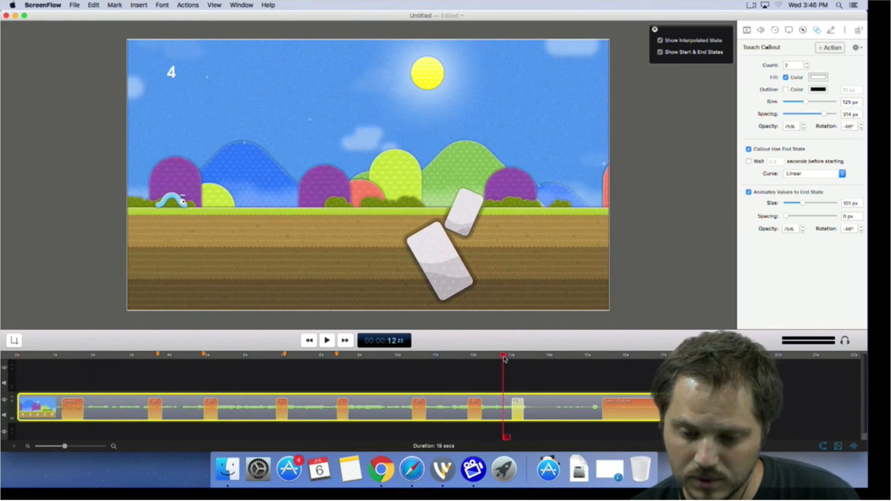
left_click(521, 374)
key("space")
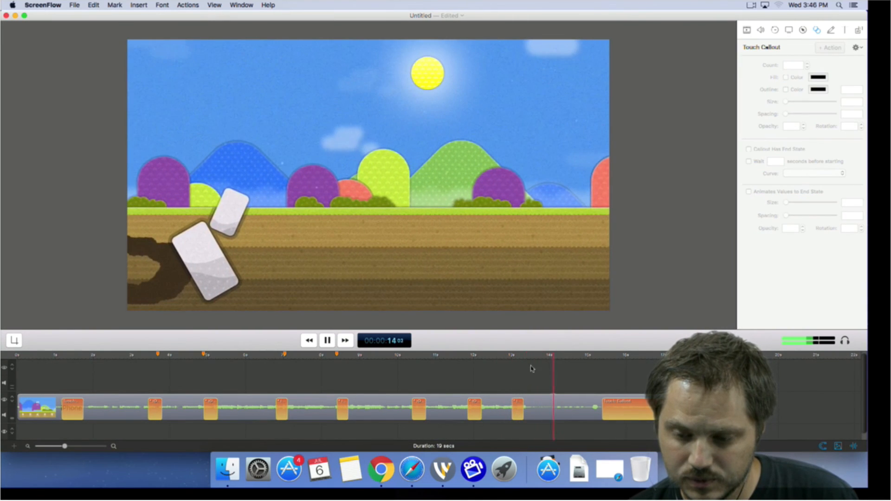
Step: Turn off animating values to the end state for the single-finger touch callout at 00:00:15;11
left_click(603, 356)
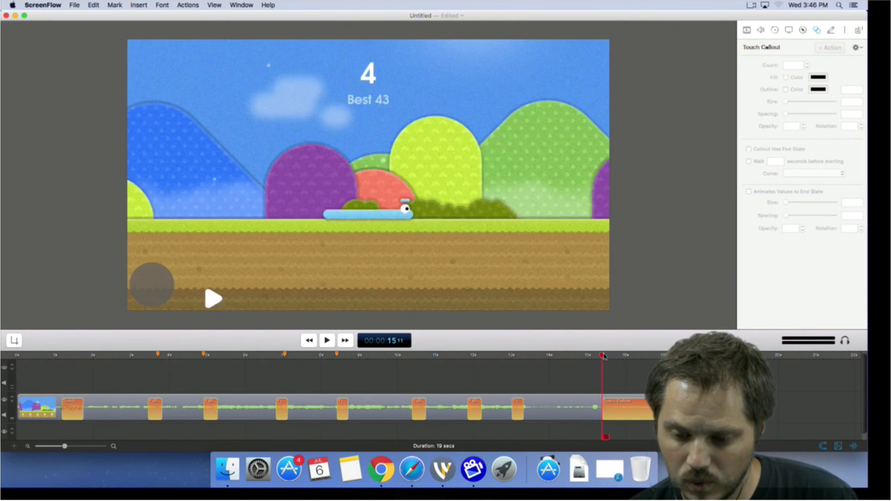
left_click(617, 402)
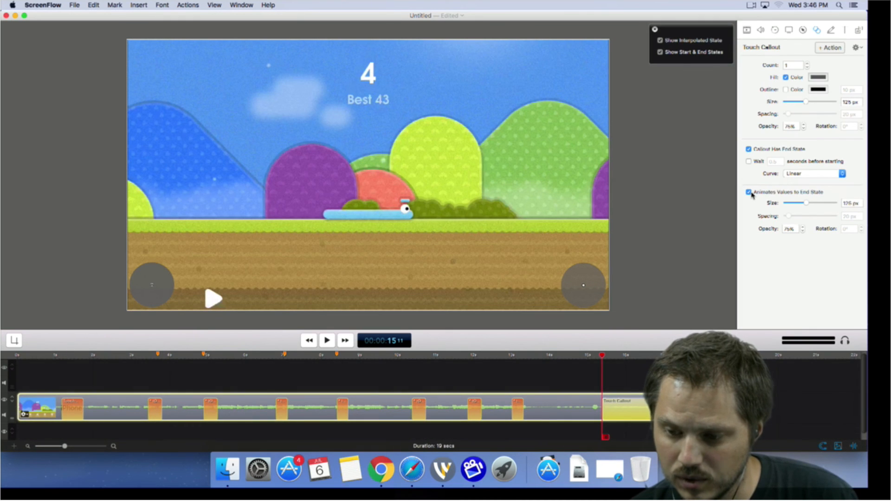
left_click(749, 192)
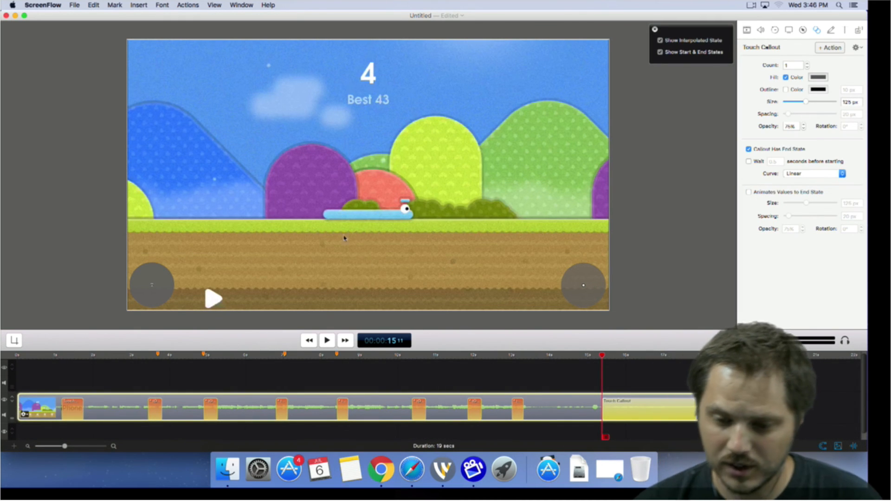
Step: Deselect the callout and play the recording twice from 00:00:15;11 to preview the single-finger swipe
left_click(611, 370)
key("space")
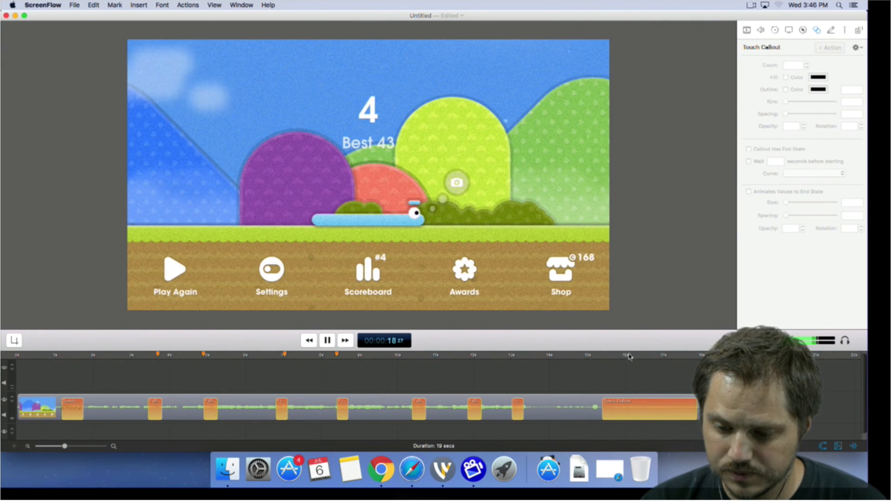
left_click(606, 357)
key("space")
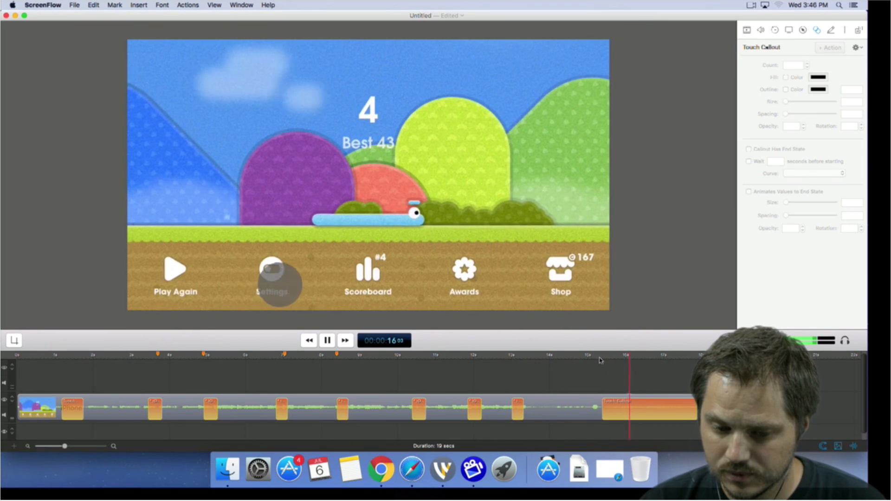
key("space")
Step: Change the touch callout's fill colour to white with the playhead at 00:00:15;25
left_click_drag(621, 356, 620, 356)
left_click(658, 408)
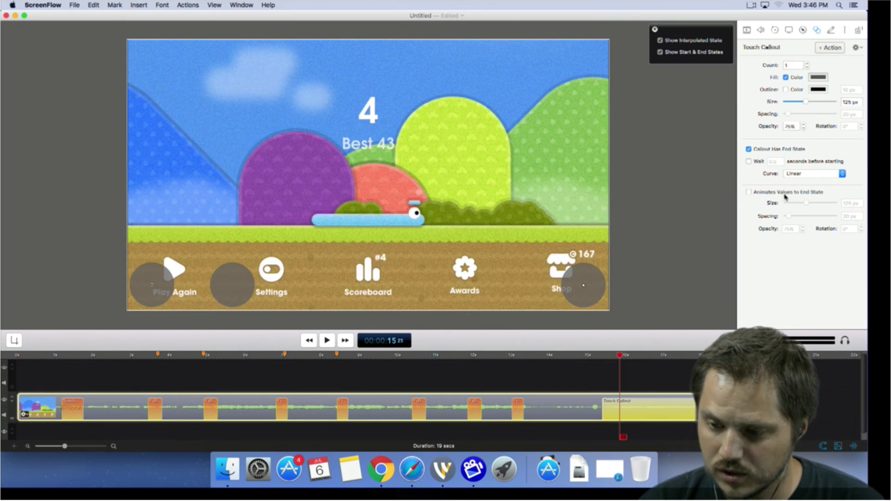
left_click(816, 77)
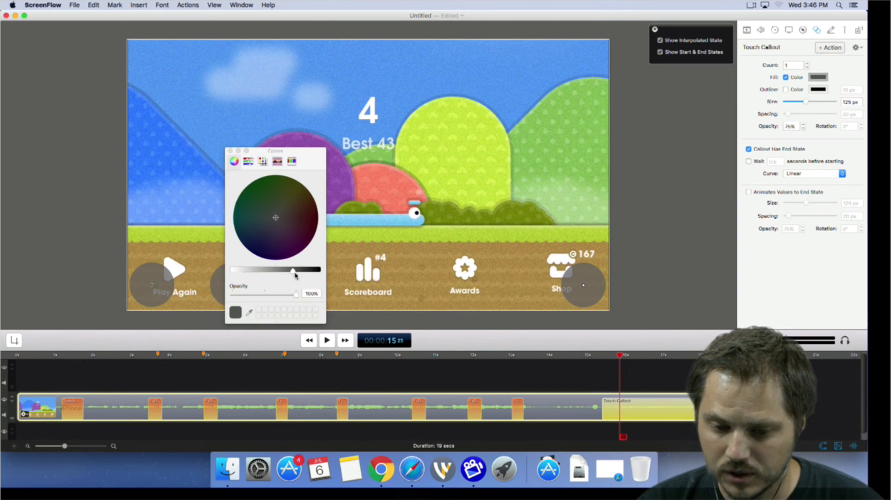
left_click_drag(294, 272, 233, 271)
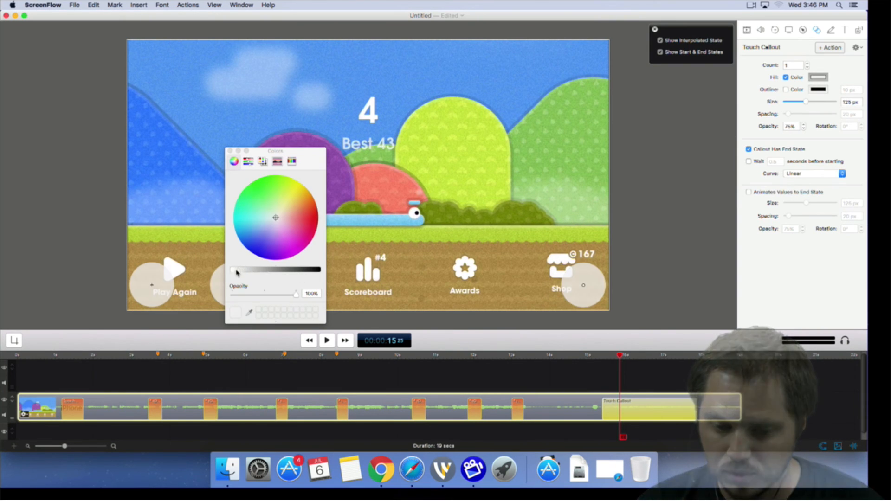
left_click(228, 151)
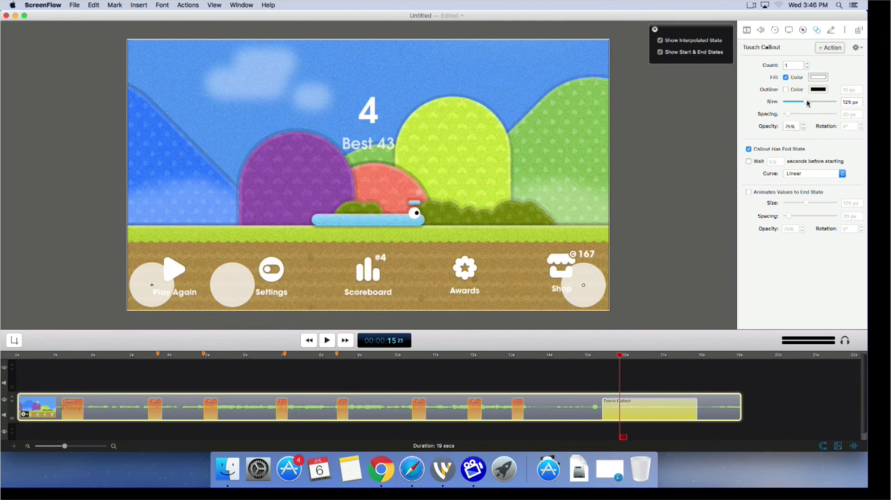
Step: Reduce the touch callout's size to 98 px, return the playhead to 00:00:15;11 and deselect the callout
left_click_drag(807, 103, 799, 105)
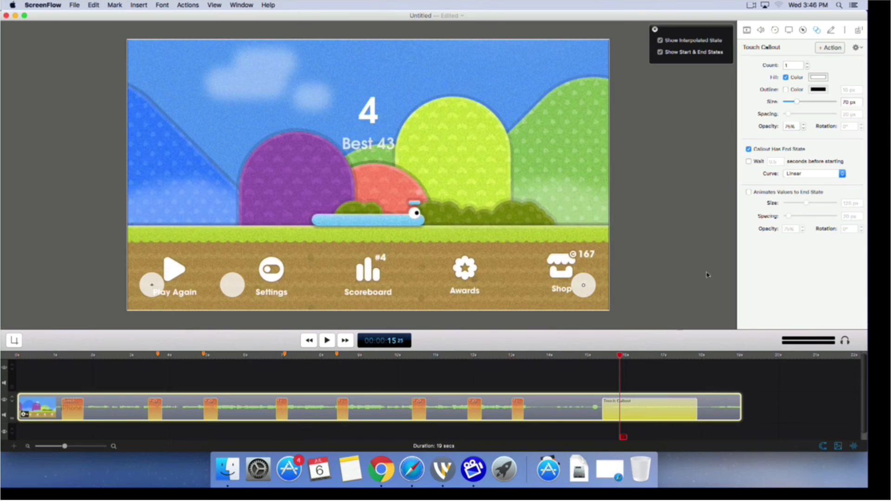
left_click_drag(797, 102, 801, 102)
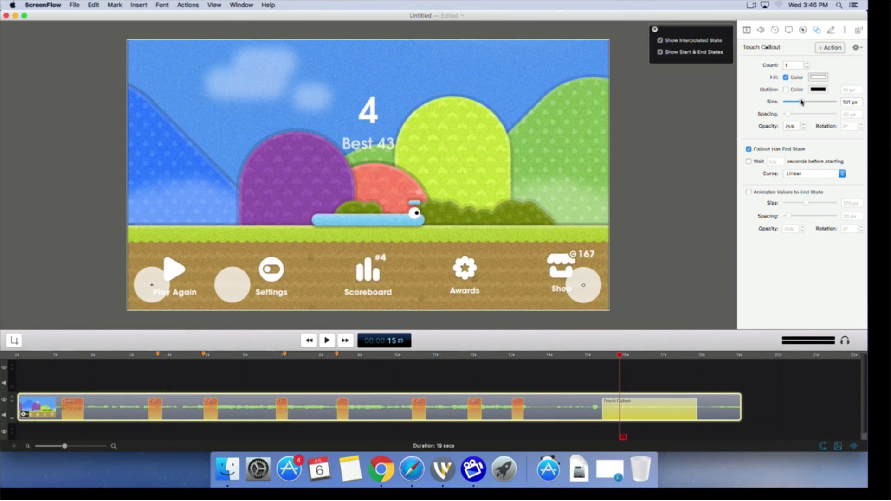
left_click(601, 355)
left_click(640, 370)
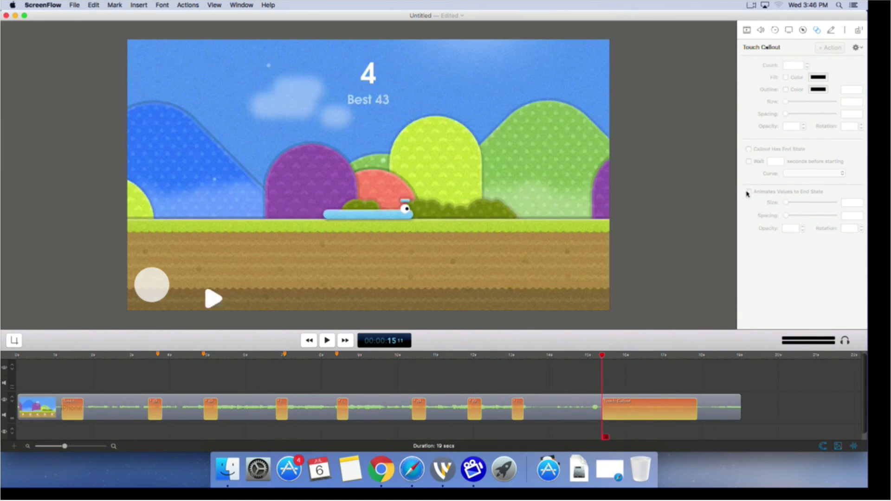
Step: Animate the touch callout's values to its end state and shorten the callout to about half its length on the timeline
left_click(642, 415)
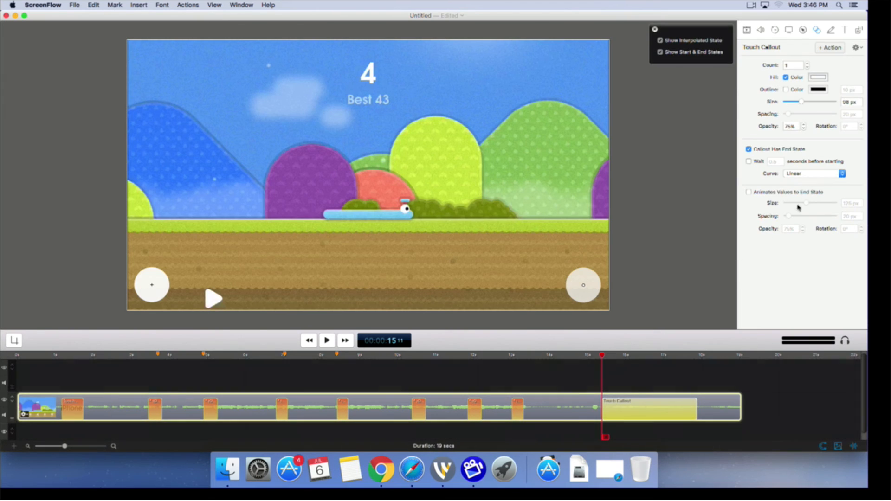
left_click(748, 192)
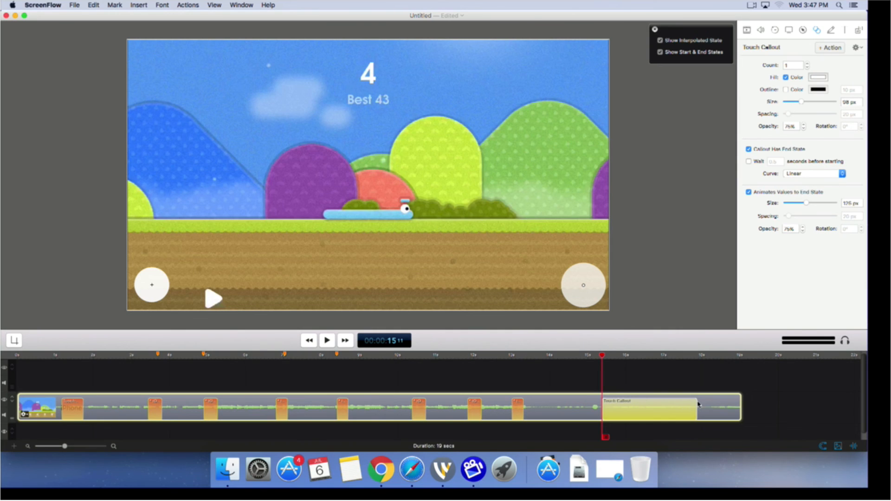
left_click_drag(695, 405, 650, 405)
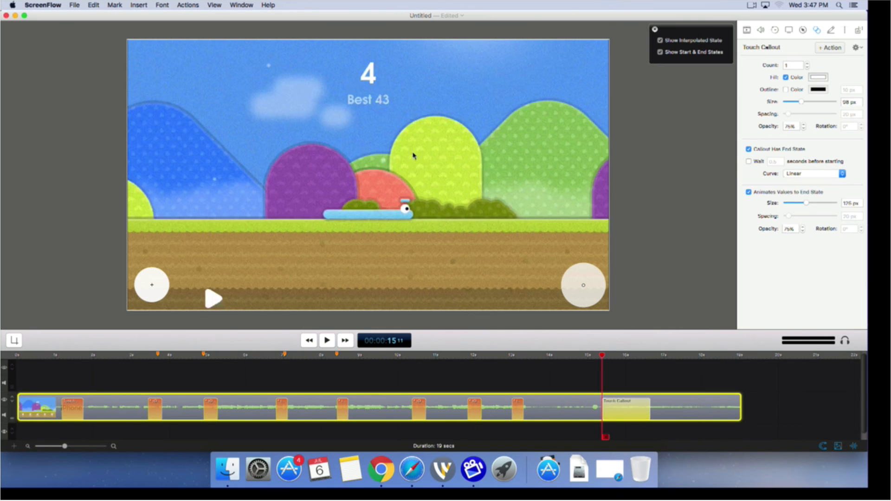
Step: Create a template action from the touch callout named Long Slow Swipe, without storing its duration
left_click(188, 5)
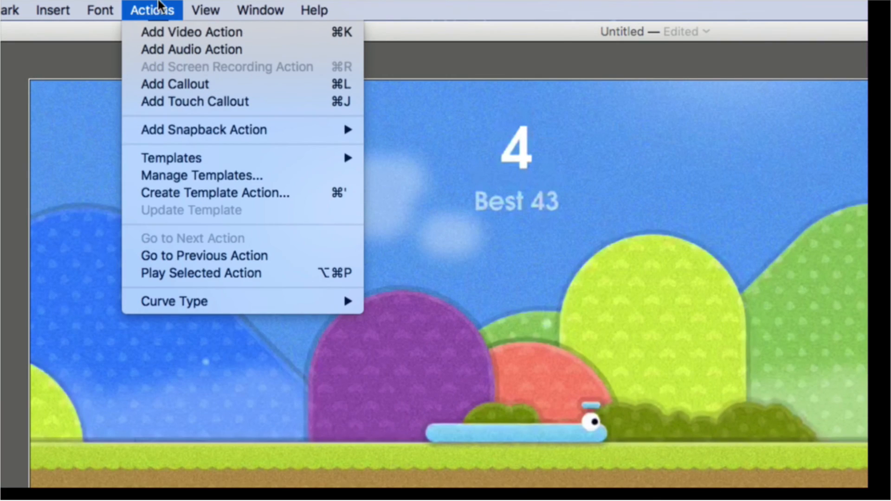
left_click(186, 190)
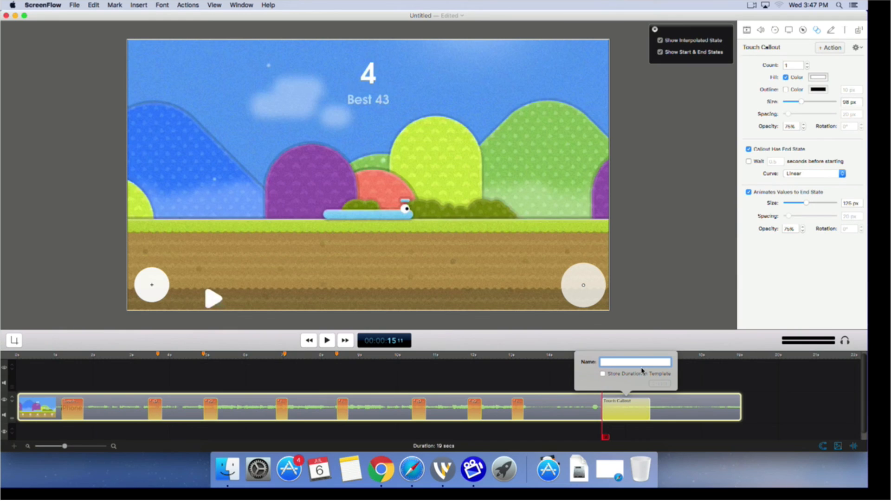
type("Long Slow Swipe")
key("Return")
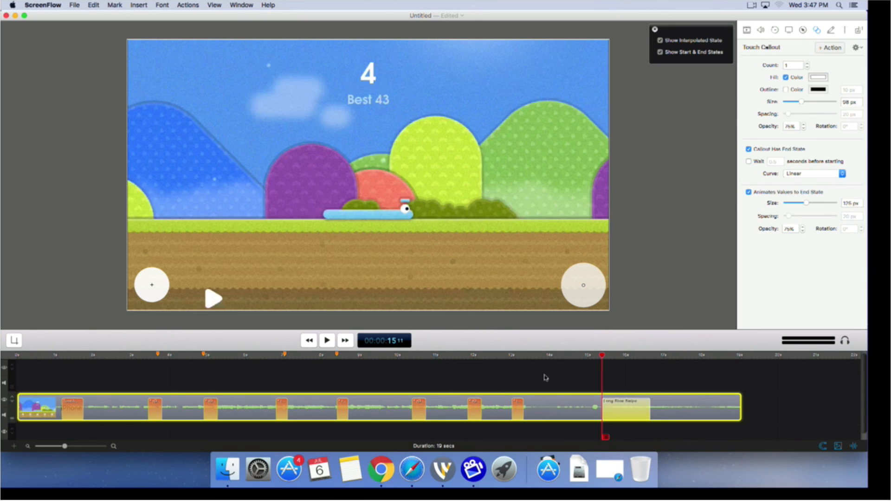
Step: Move the playhead to 00:00:17;03, check the available action templates for Long Slow Swipe, and deselect the clip
mouse_move(659, 356)
left_mouse_down()
mouse_move(706, 356)
mouse_move(667, 355)
left_mouse_up()
left_click(197, 5)
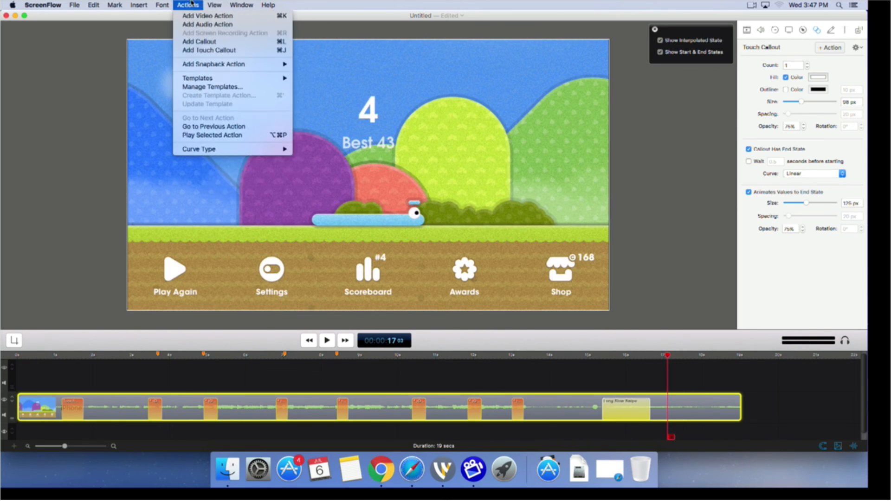
mouse_move(207, 80)
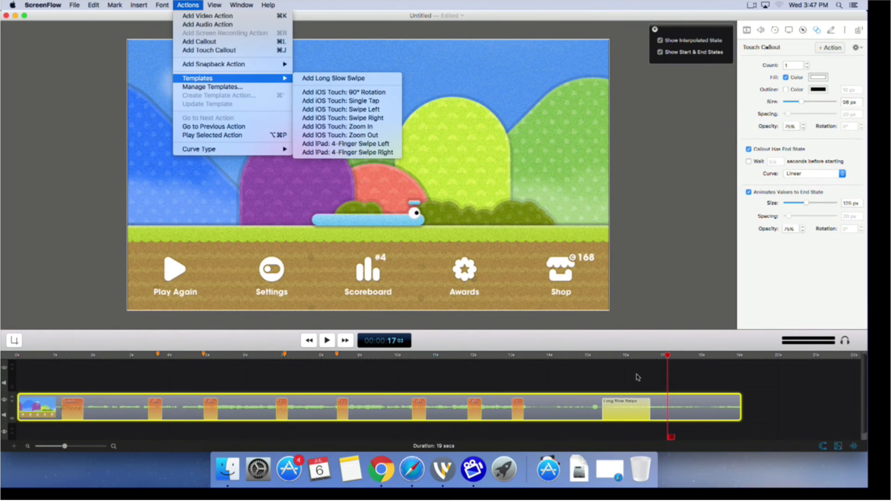
left_click(637, 377)
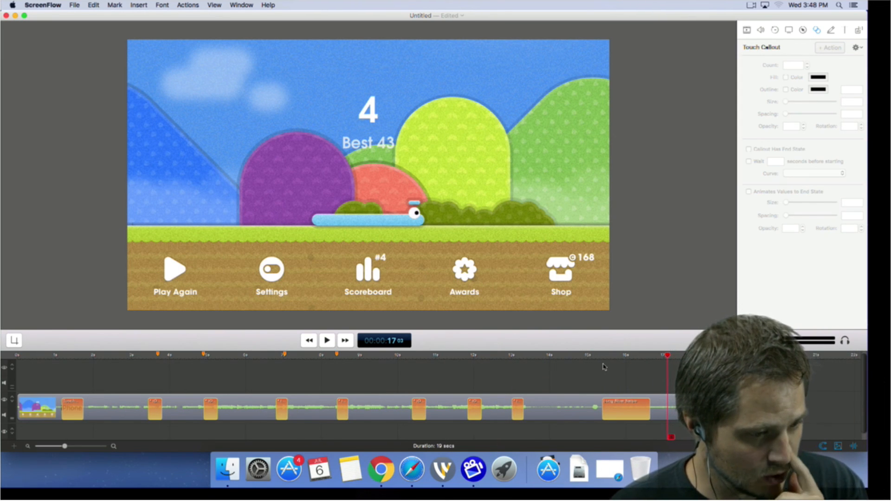
Step: Select the Long Slow Swipe callout and examine its start and end states with the playhead at 00:00:15;11
left_click(629, 415)
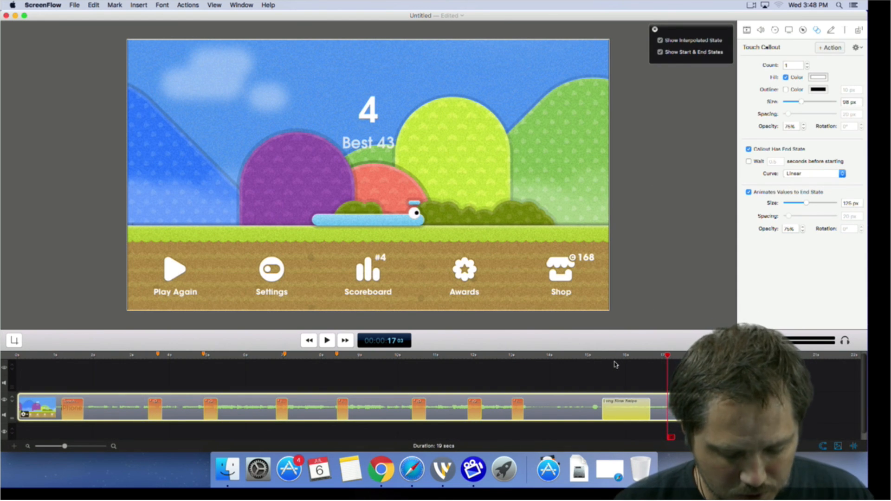
left_click(601, 363)
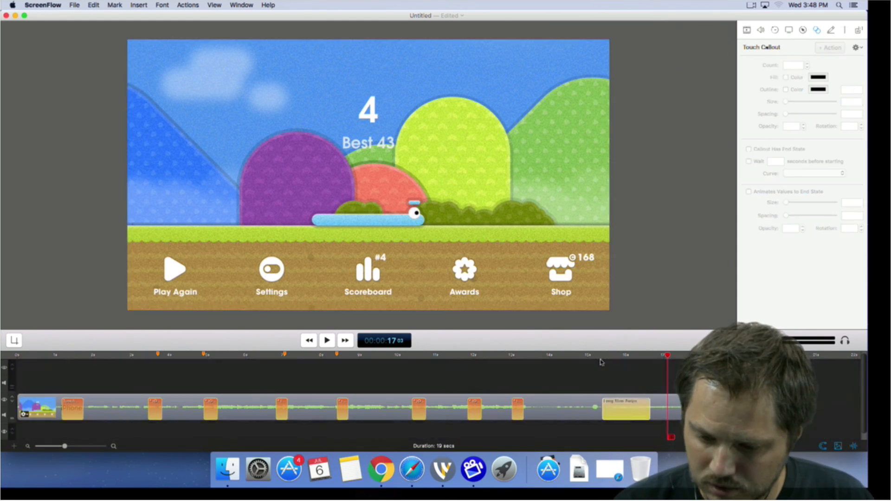
left_click(631, 407)
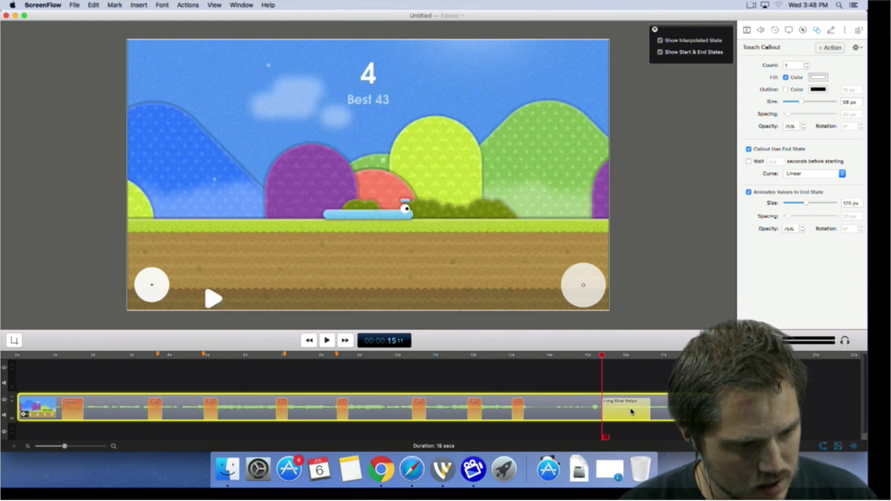
left_click(640, 374)
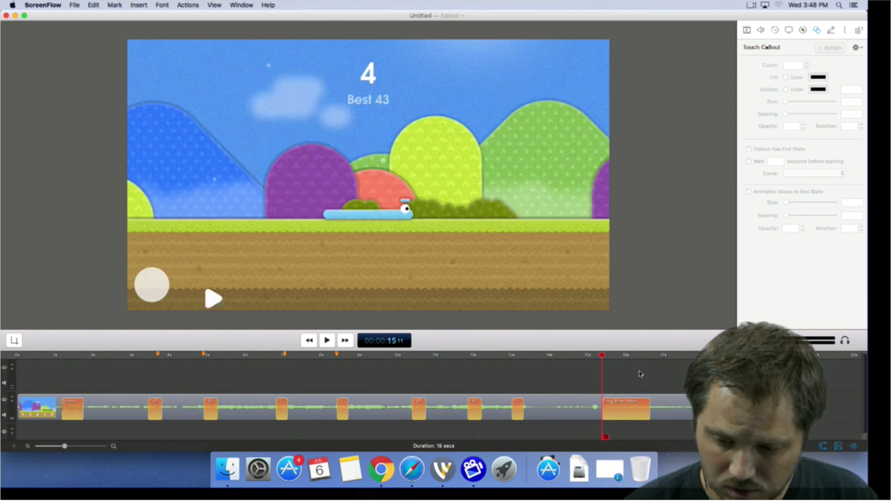
left_click(619, 408)
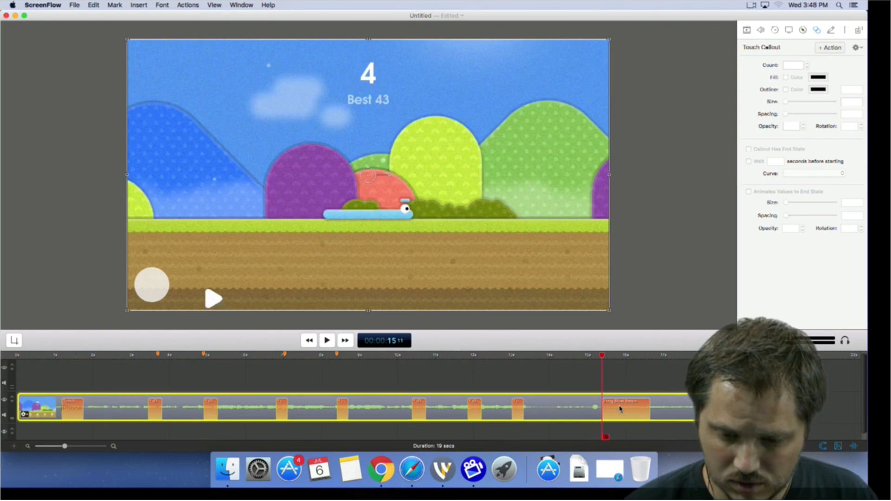
left_click(188, 6)
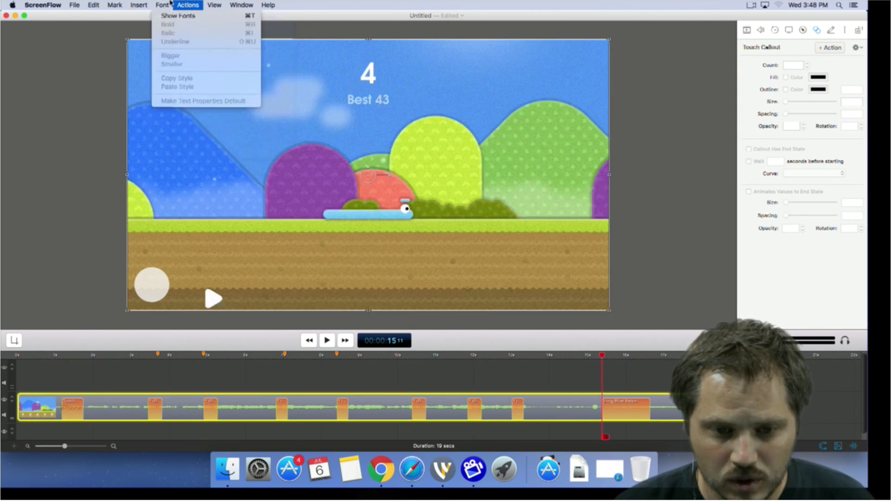
mouse_move(230, 4)
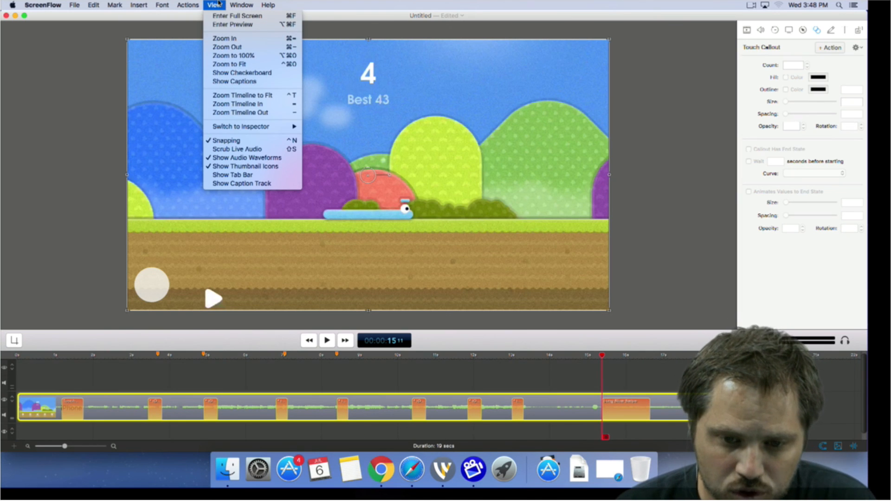
left_click(219, 3)
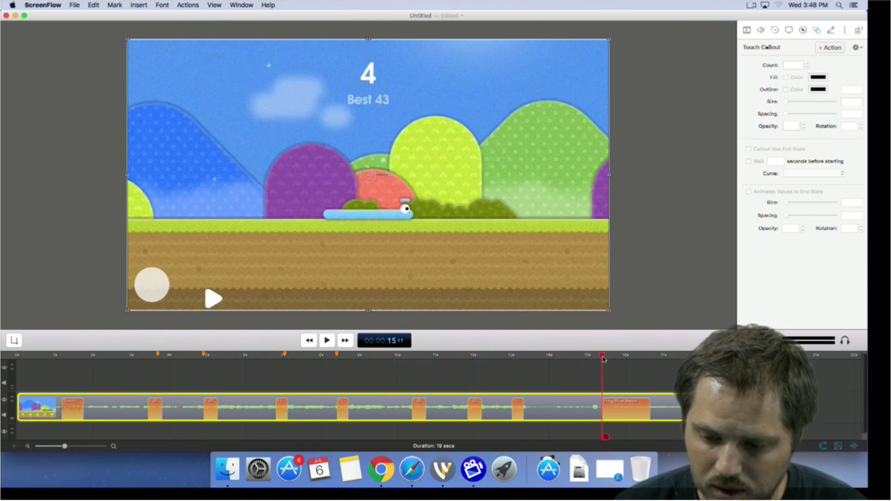
Step: Recheck the swipe callout's settings, deselect it, and preview the swipe by playing from 00:00:15;11 and again from 00:00:15;07
mouse_move(603, 358)
left_mouse_down()
mouse_move(636, 362)
mouse_move(601, 353)
left_mouse_up()
left_click(632, 413)
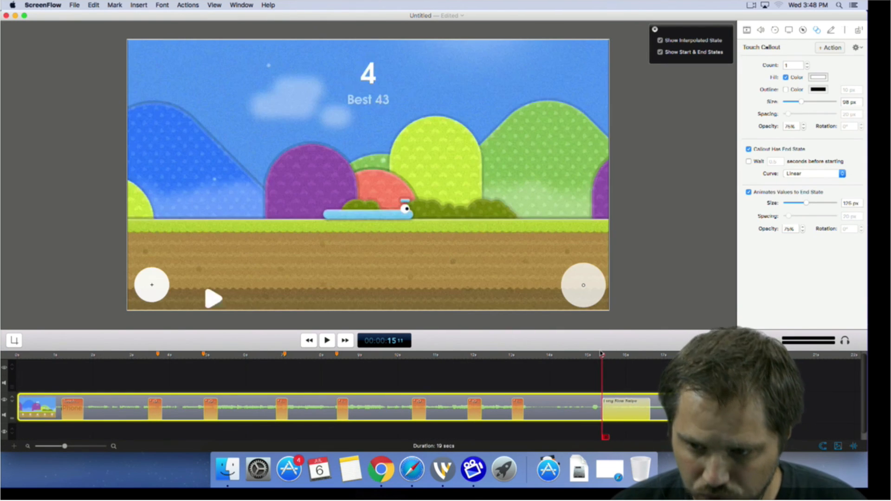
left_click(596, 373)
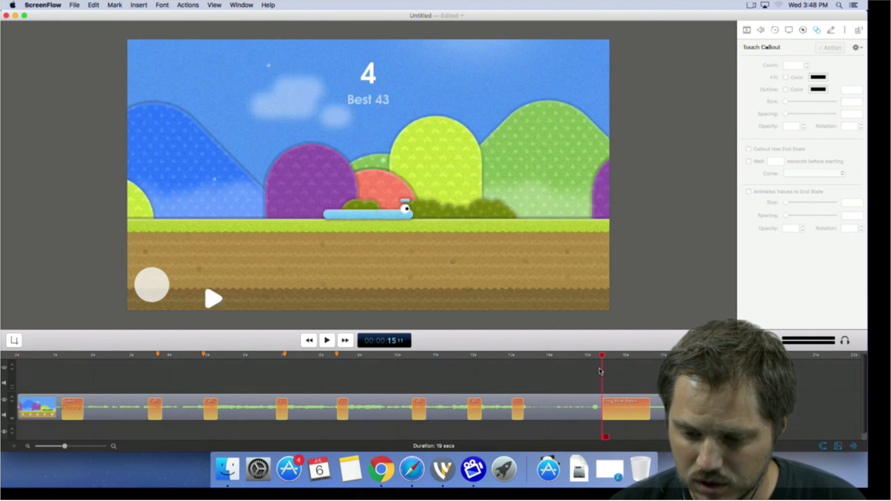
key("space")
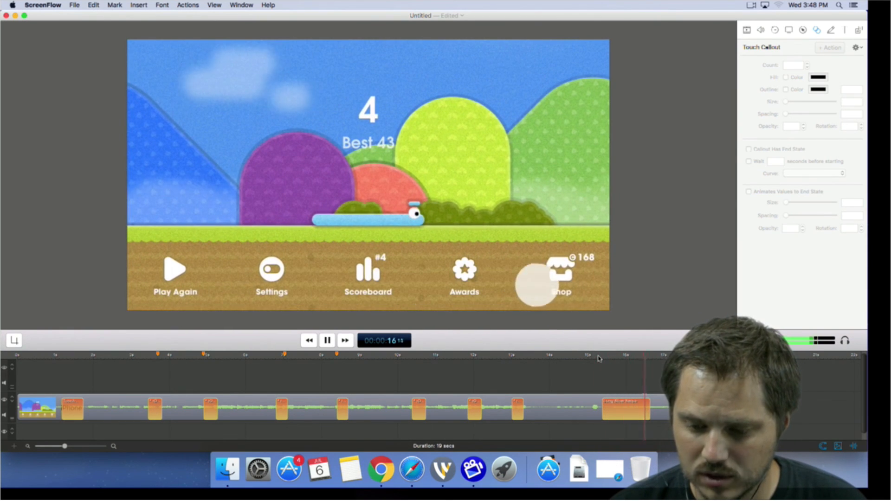
key("space")
left_click(597, 357)
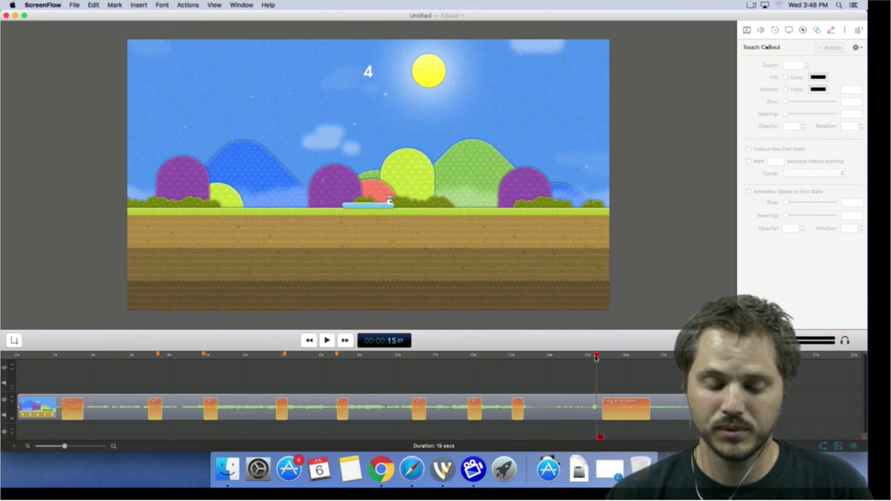
key("space")
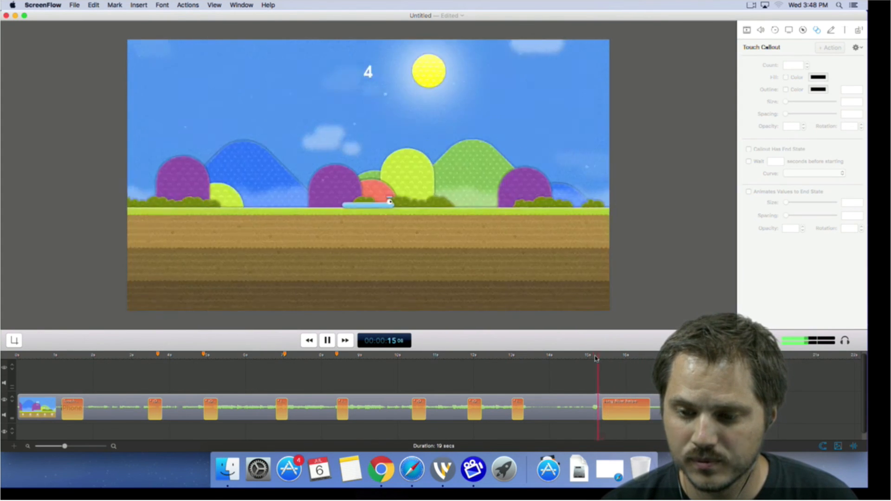
left_click(595, 357)
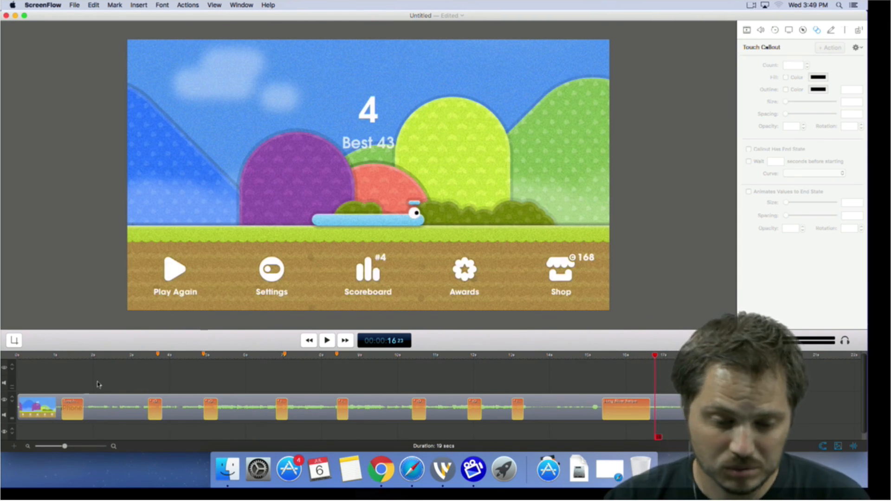
Step: Move the playhead to 00:00:01;01, just before the first touch callout
left_click(57, 356)
left_click(56, 357)
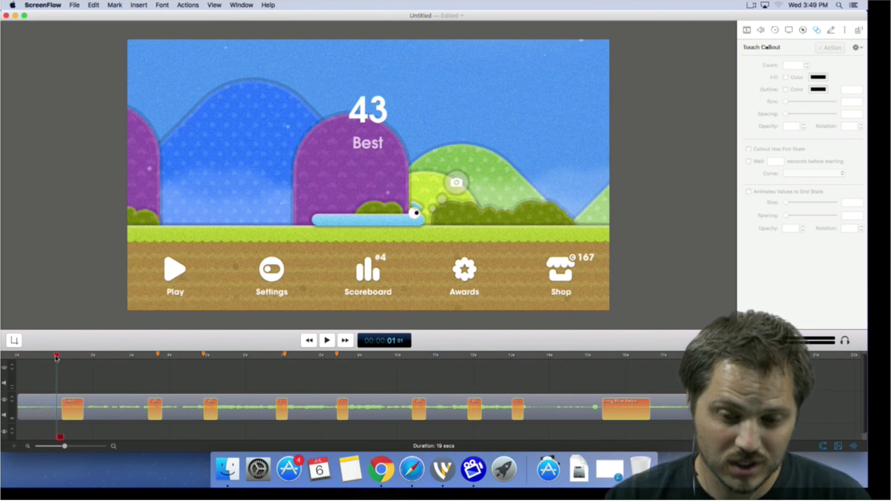